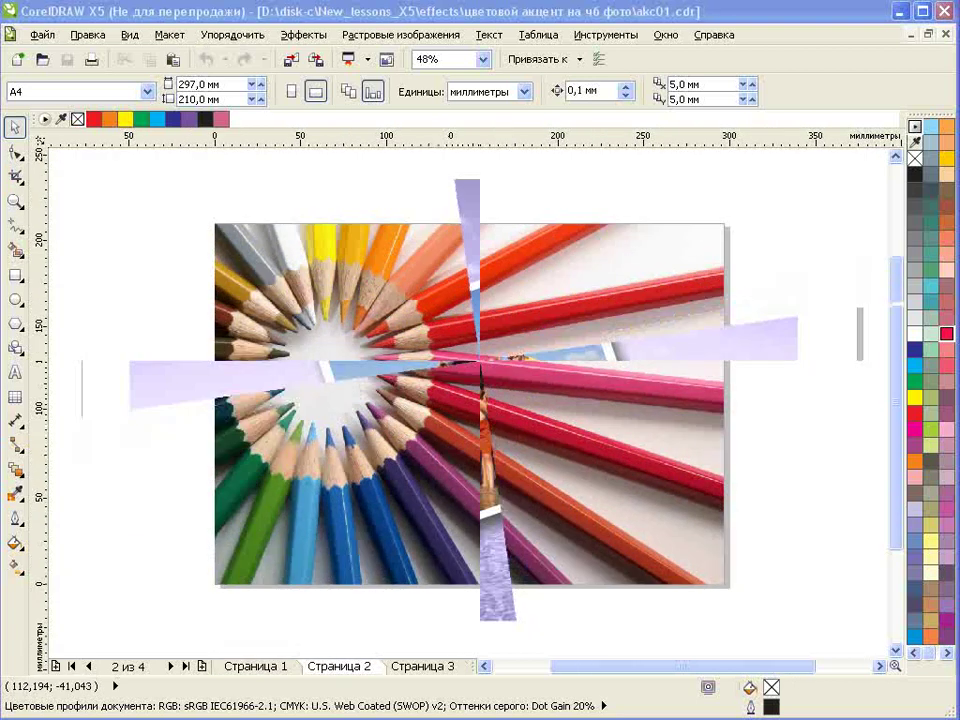
Step: Trace a closed Bezier outline around the pink pencil, from its tip to the photo's edge
left_click(16, 226)
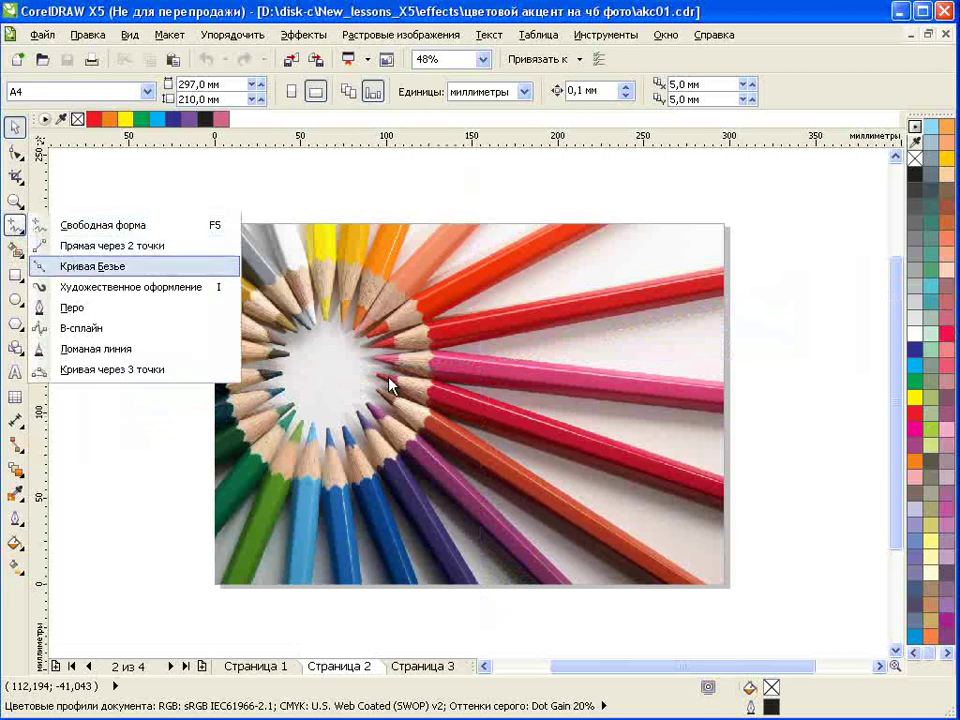
key("Return")
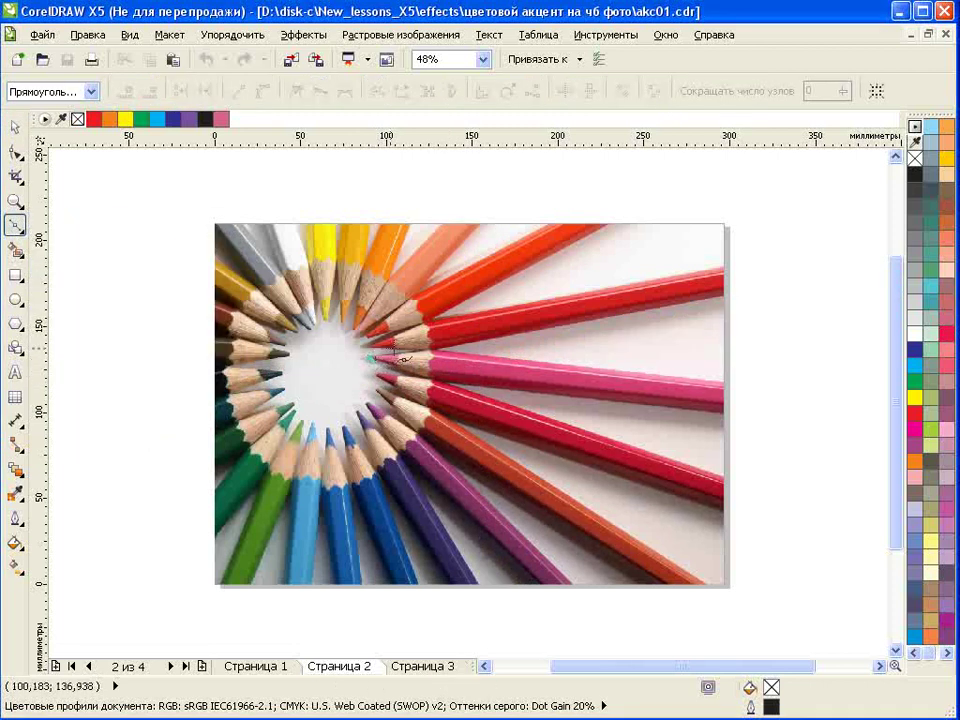
left_click(437, 355)
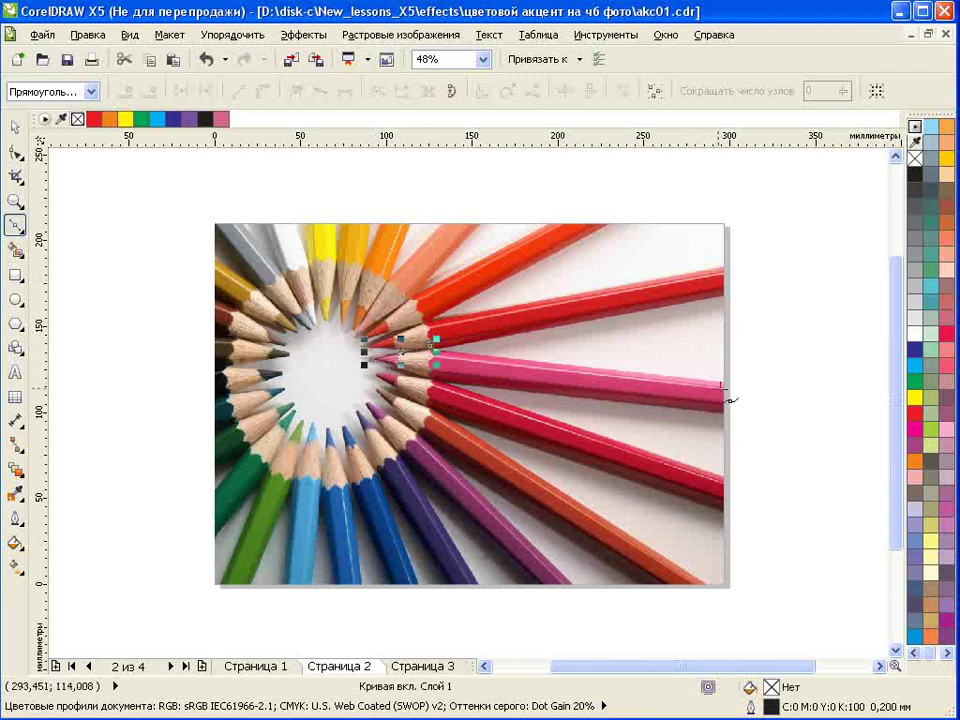
left_click(726, 384)
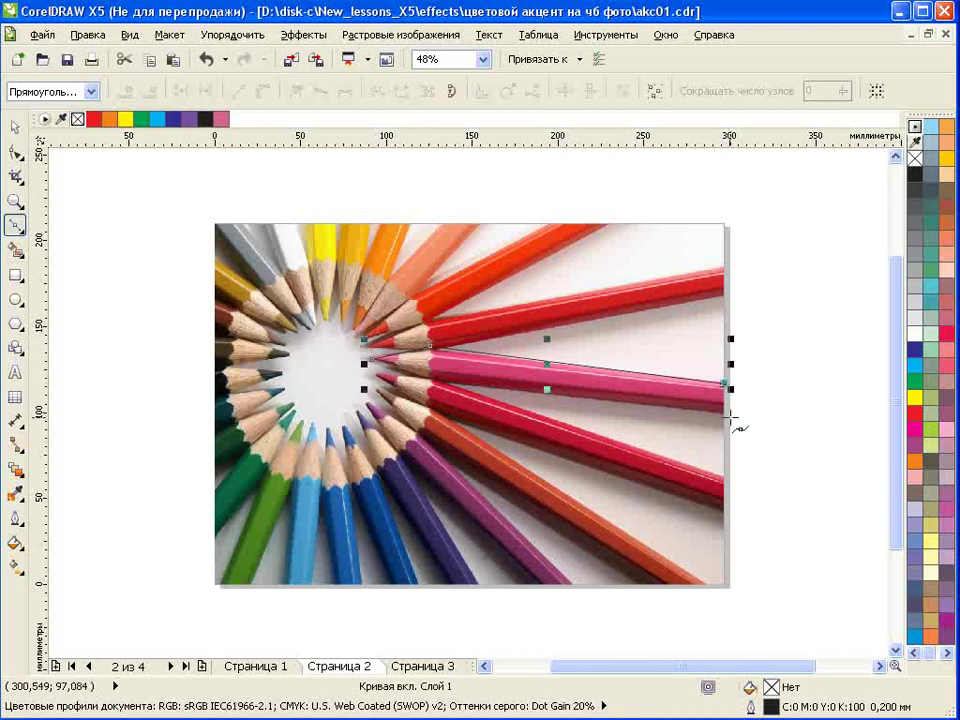
left_click_drag(727, 415, 727, 420)
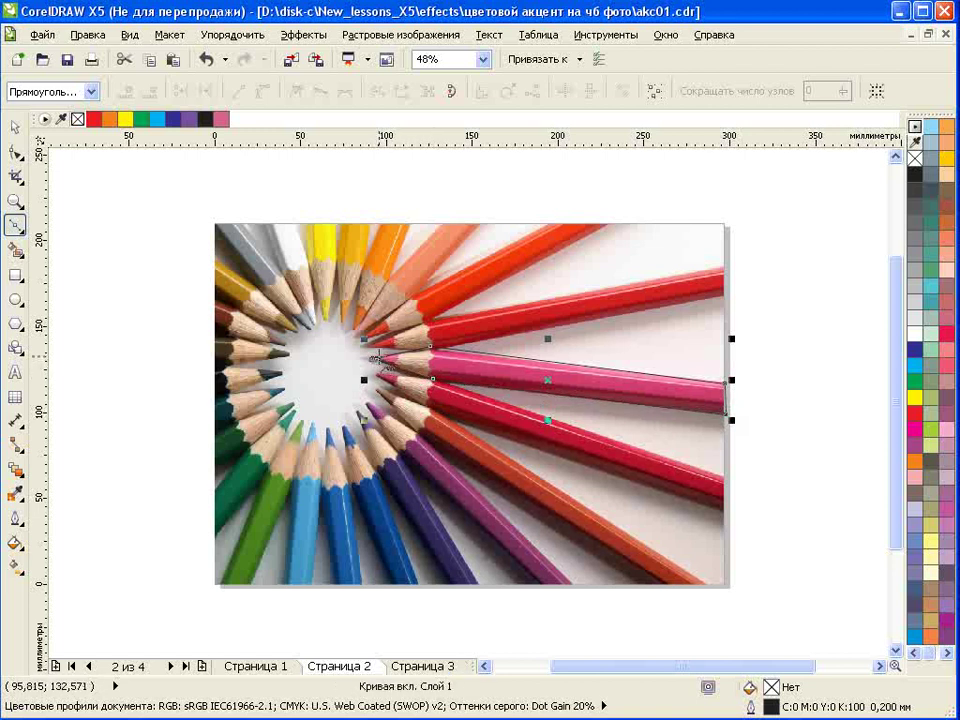
Step: Fit the outline's nodes to the pink pencil's edges and join the two end nodes at its tip
left_click(15, 200)
mouse_move(350, 313)
left_mouse_down()
mouse_move(385, 402)
mouse_move(750, 448)
left_mouse_up()
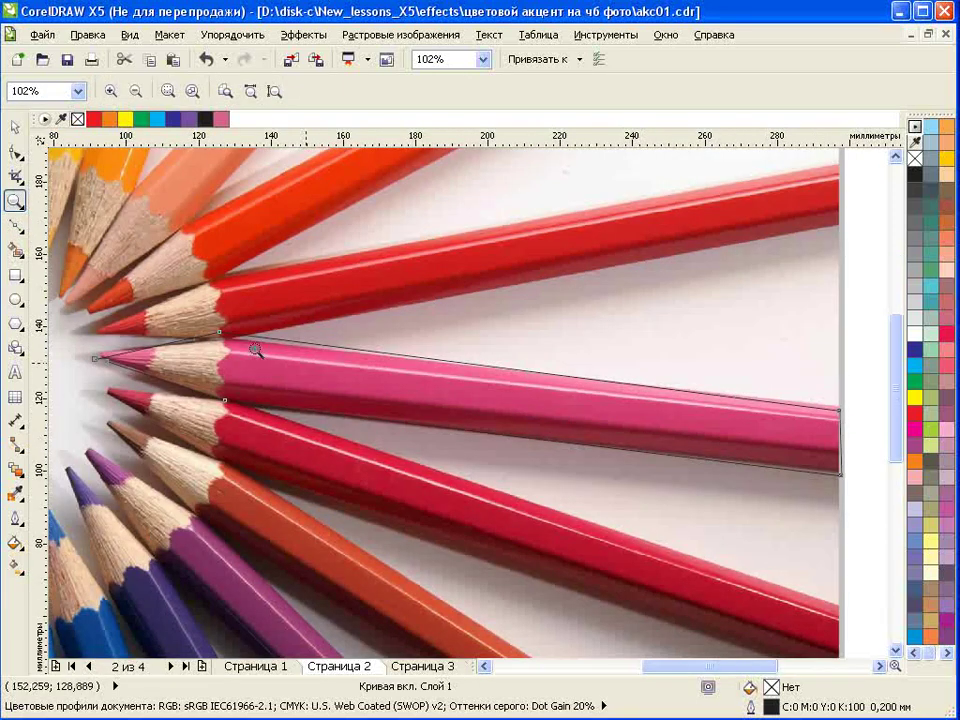
left_click(16, 152)
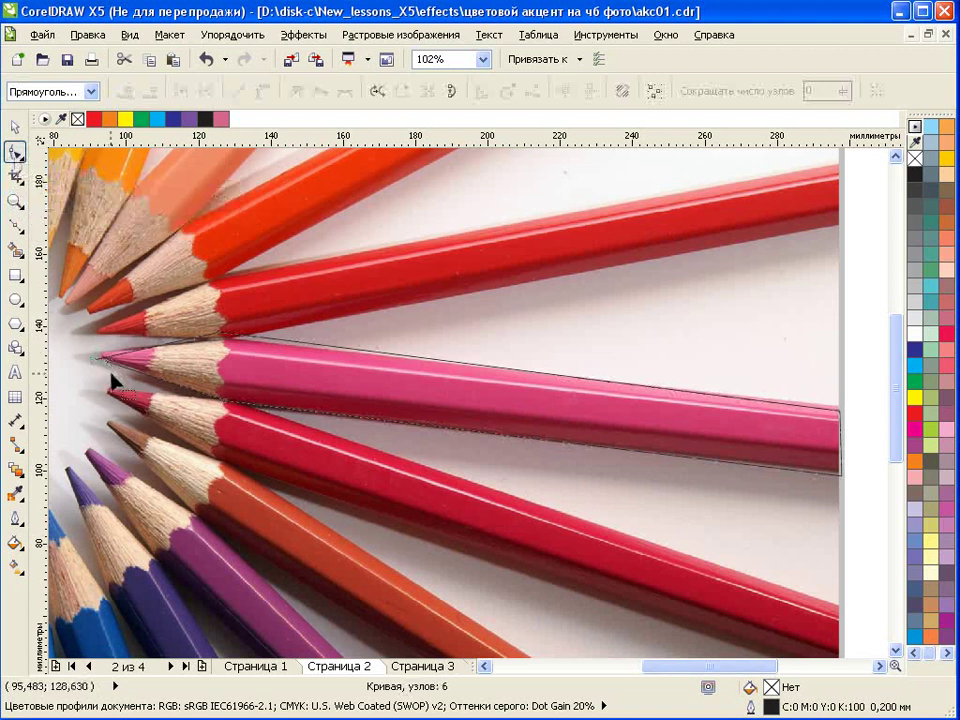
mouse_move(94, 366)
left_mouse_down()
mouse_move(105, 358)
mouse_move(104, 367)
left_mouse_up()
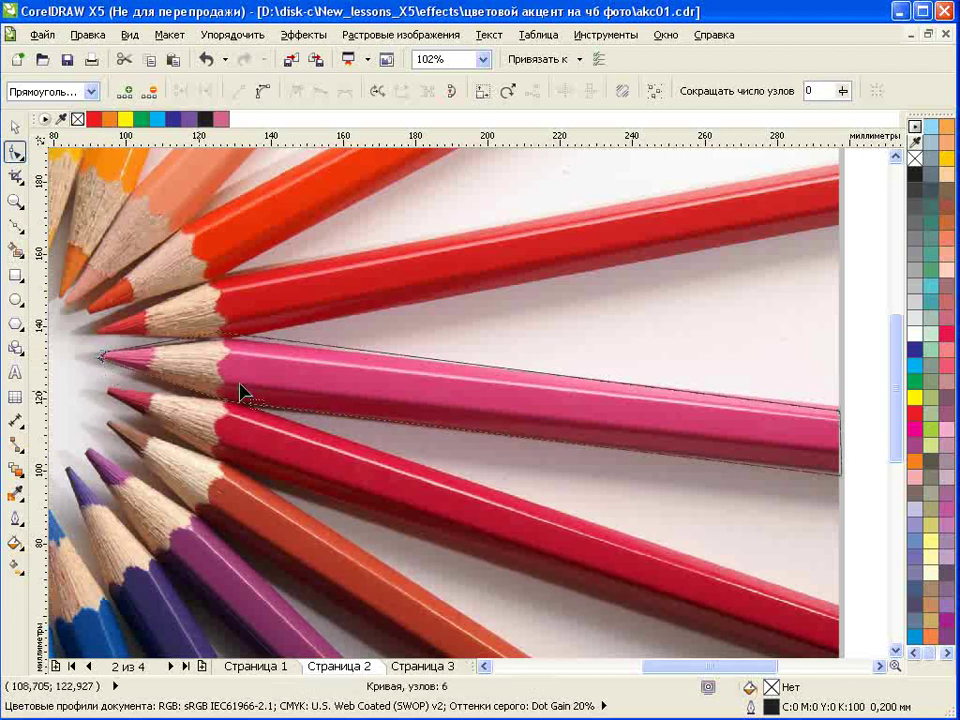
left_click_drag(225, 339, 238, 347)
left_click_drag(836, 412, 843, 405)
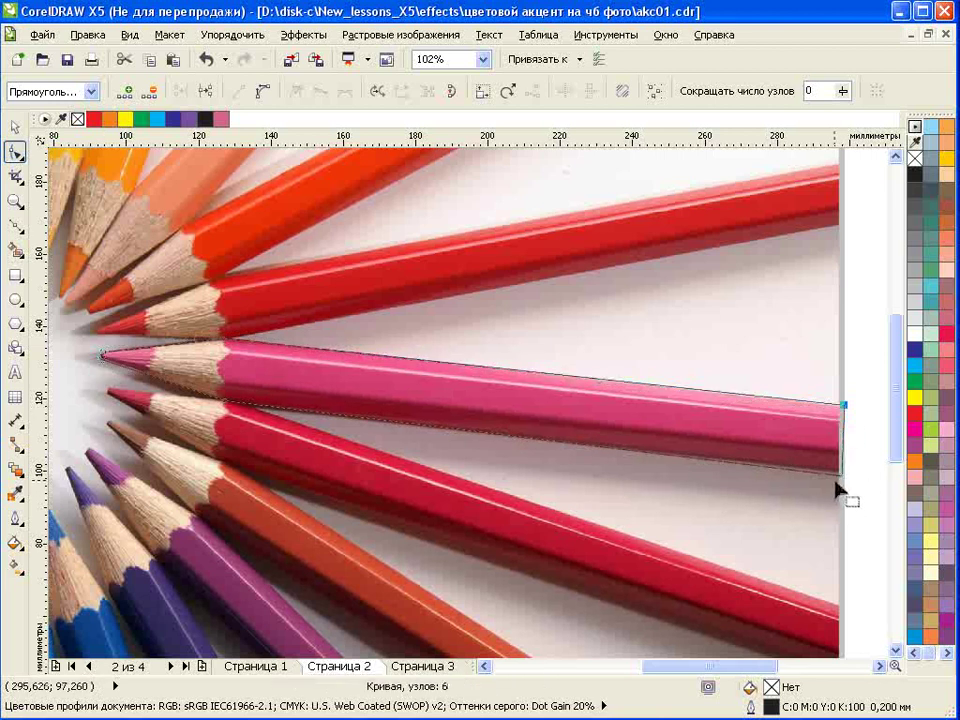
left_click_drag(849, 491, 848, 489)
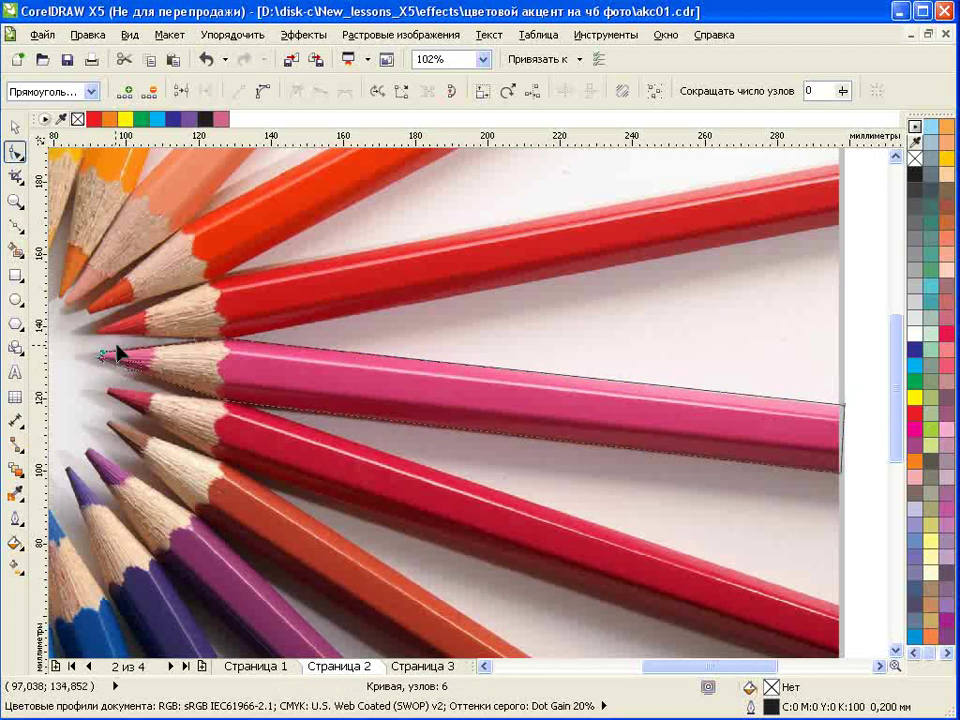
left_click(181, 91)
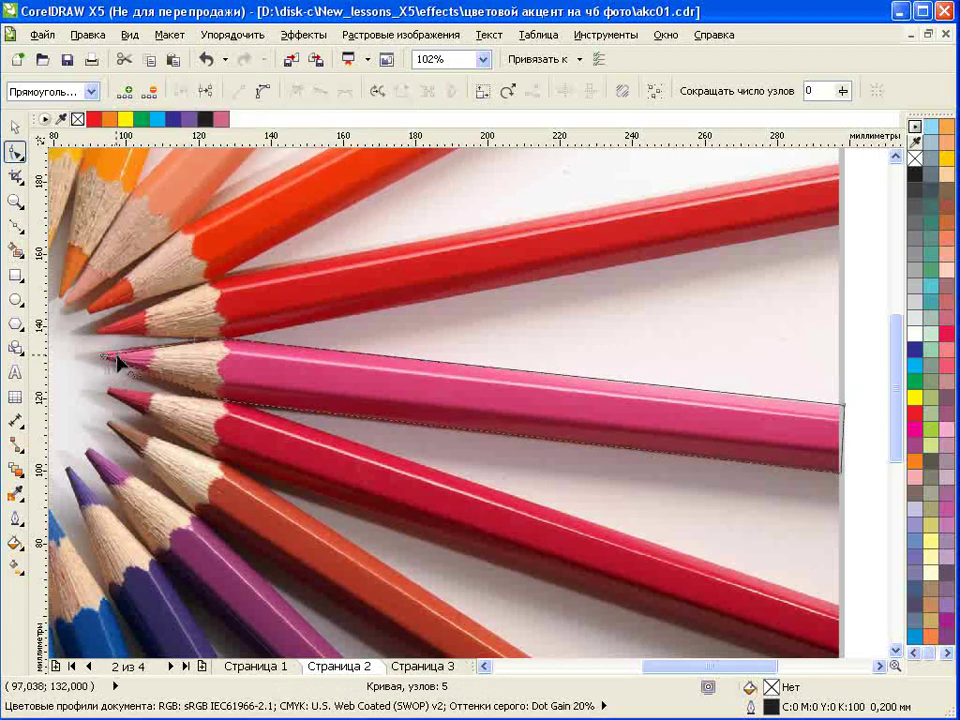
Step: Add a node near the outline's tip and reposition the tip nodes to follow the pencil's blunt point
left_click(15, 200)
left_click_drag(88, 340, 163, 393)
left_click(15, 151)
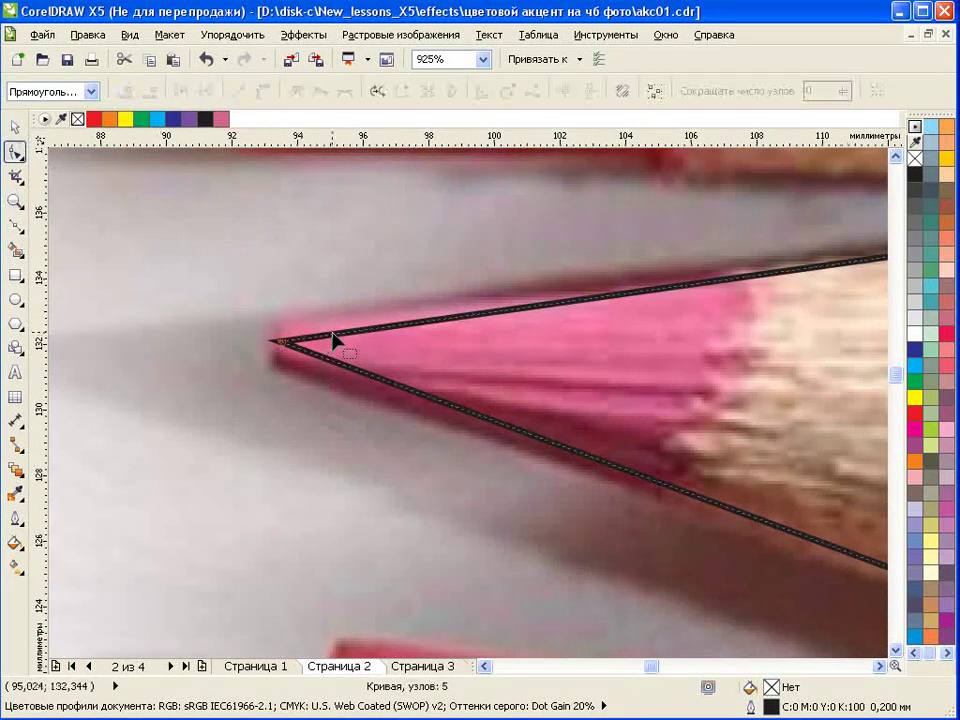
left_click(336, 343)
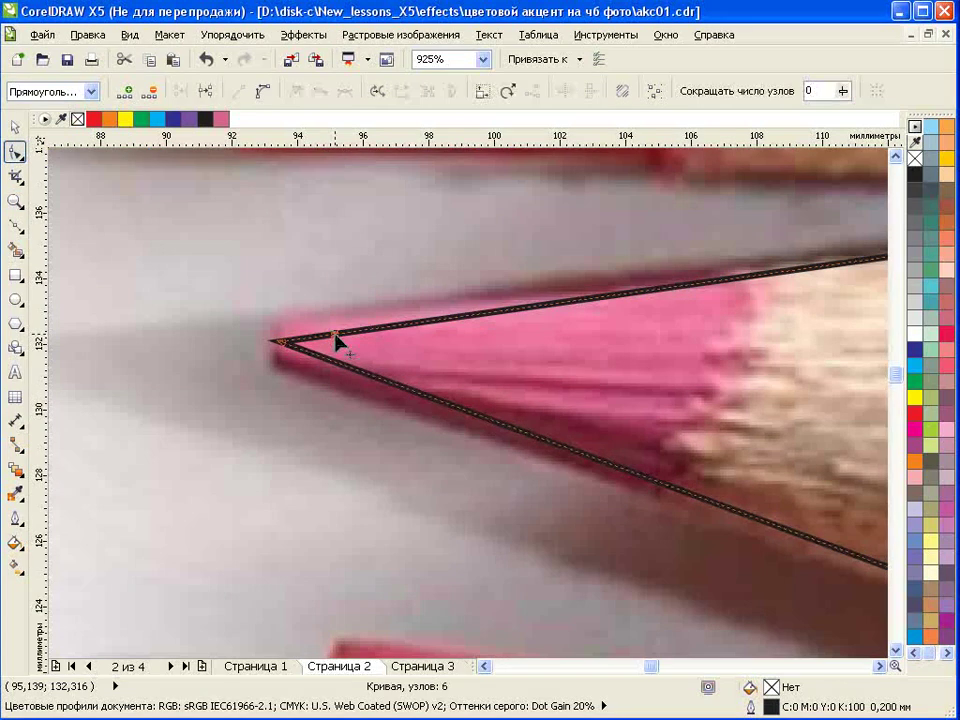
mouse_move(332, 339)
left_mouse_down()
mouse_move(275, 321)
mouse_move(276, 372)
left_mouse_up()
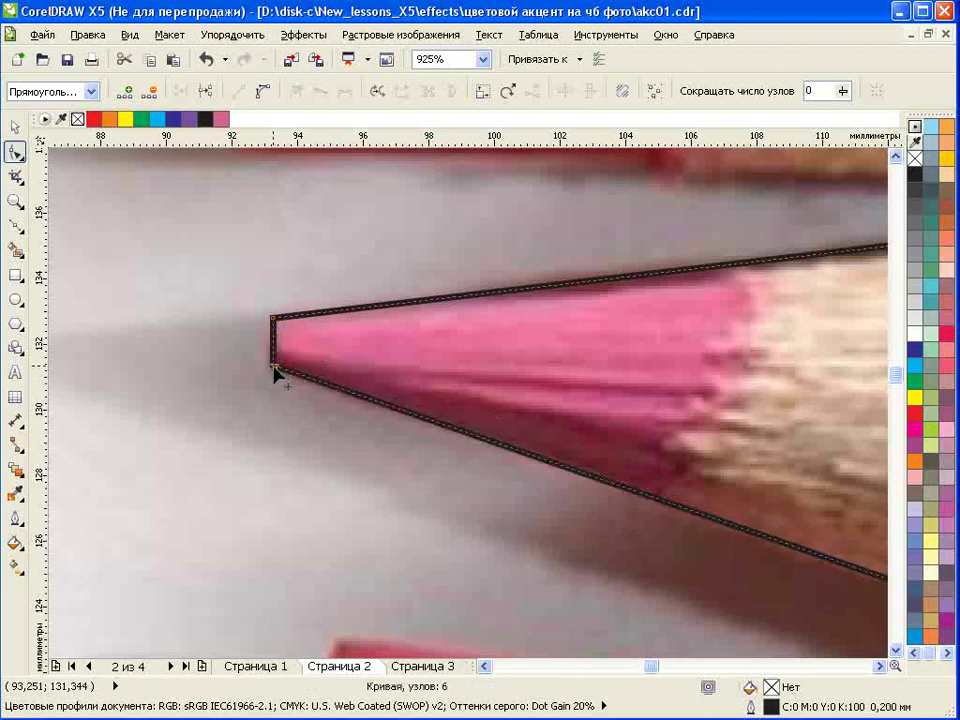
left_click(15, 200)
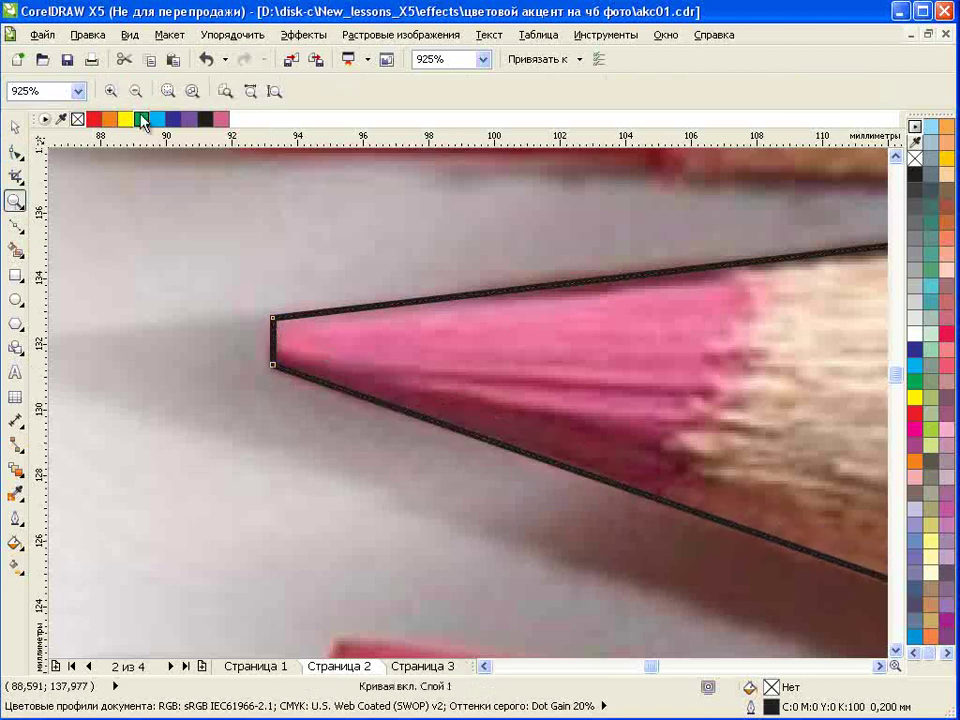
left_click(136, 91)
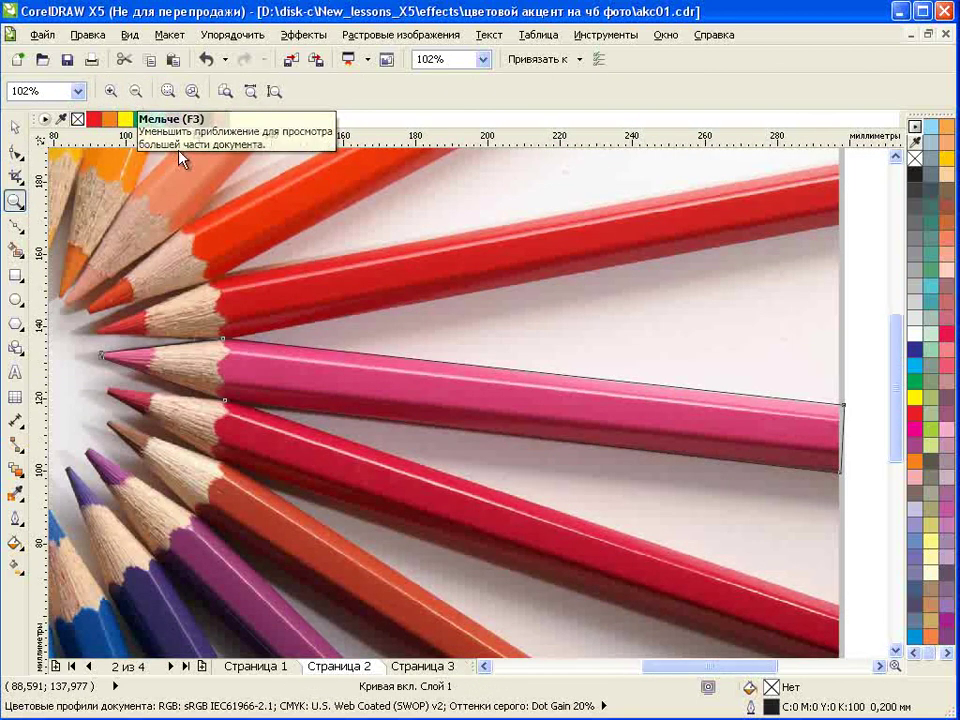
Step: Intersect the pencil outline with the photo to create a separate pencil cutout, and delete the leftover outline curve
key("space")
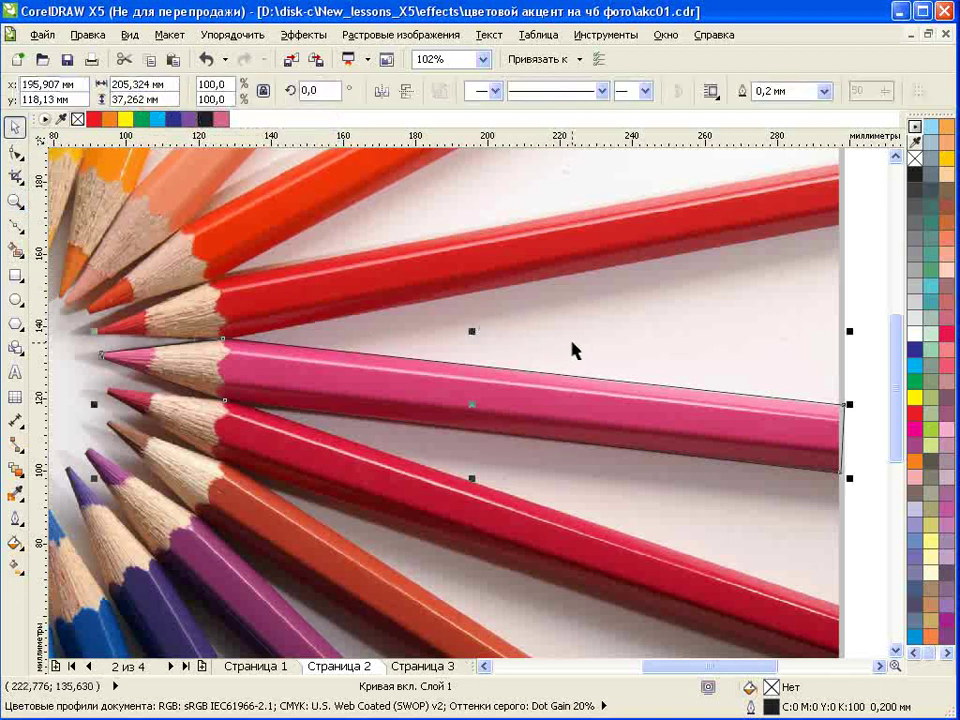
left_click(659, 328, "shift")
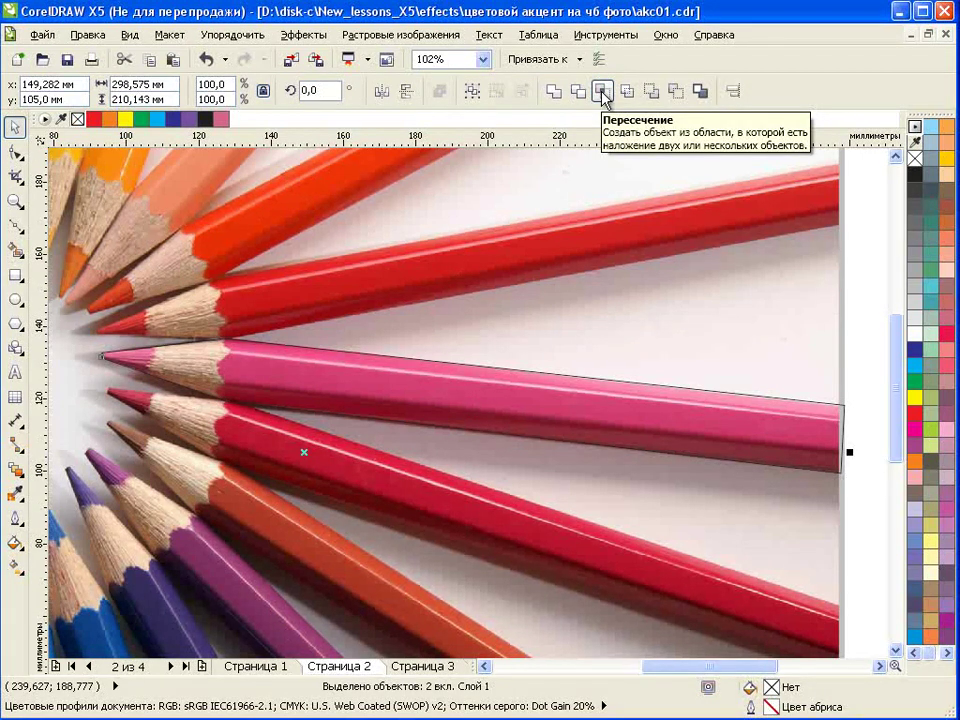
left_click(604, 95)
left_click(843, 333)
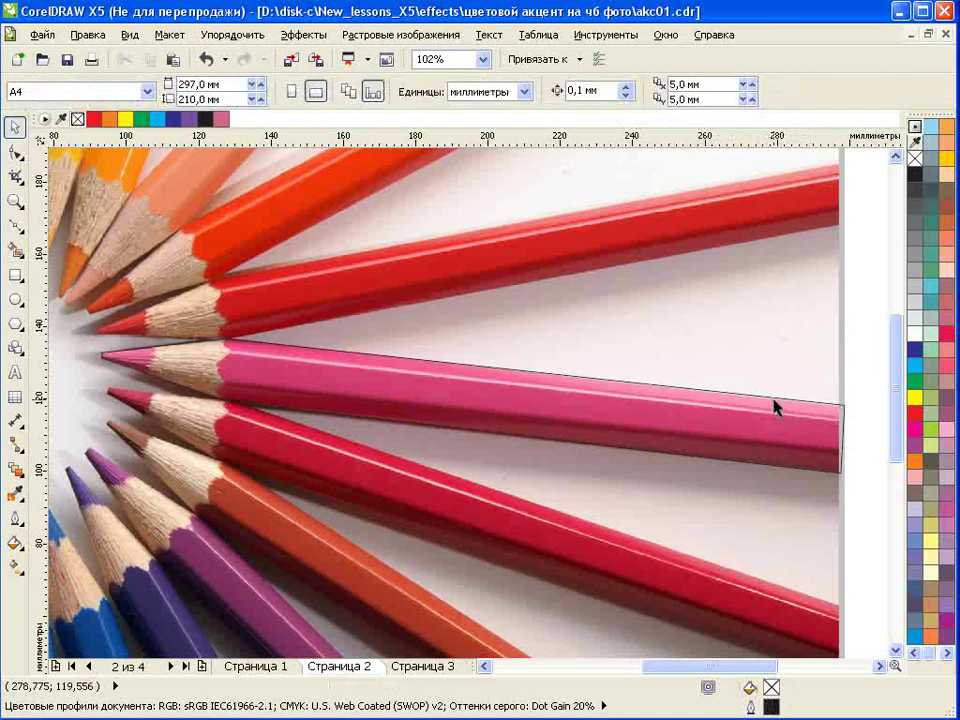
left_click(796, 456)
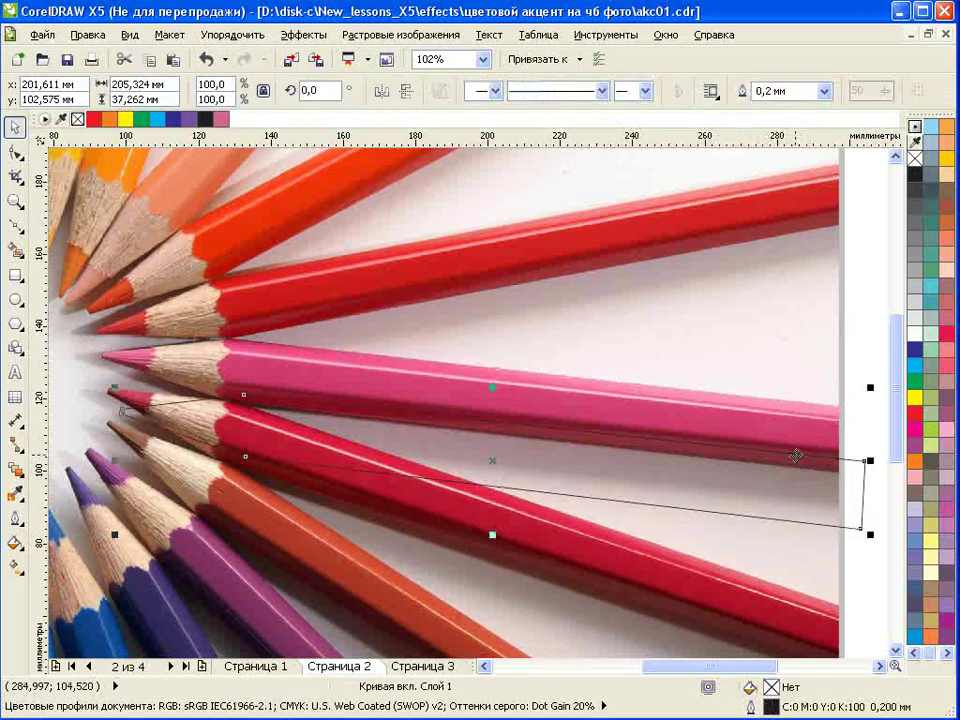
key("Delete")
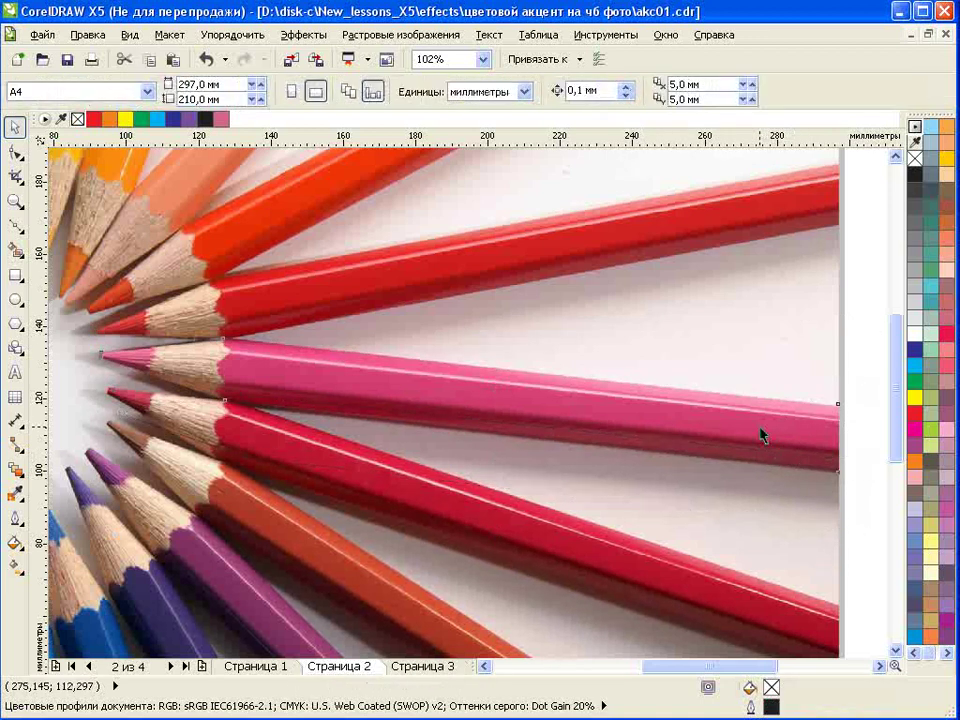
Step: Move the pink pencil cutout upward over the photo to check it, and undo the move
left_click(760, 430)
left_click_drag(760, 427, 753, 381)
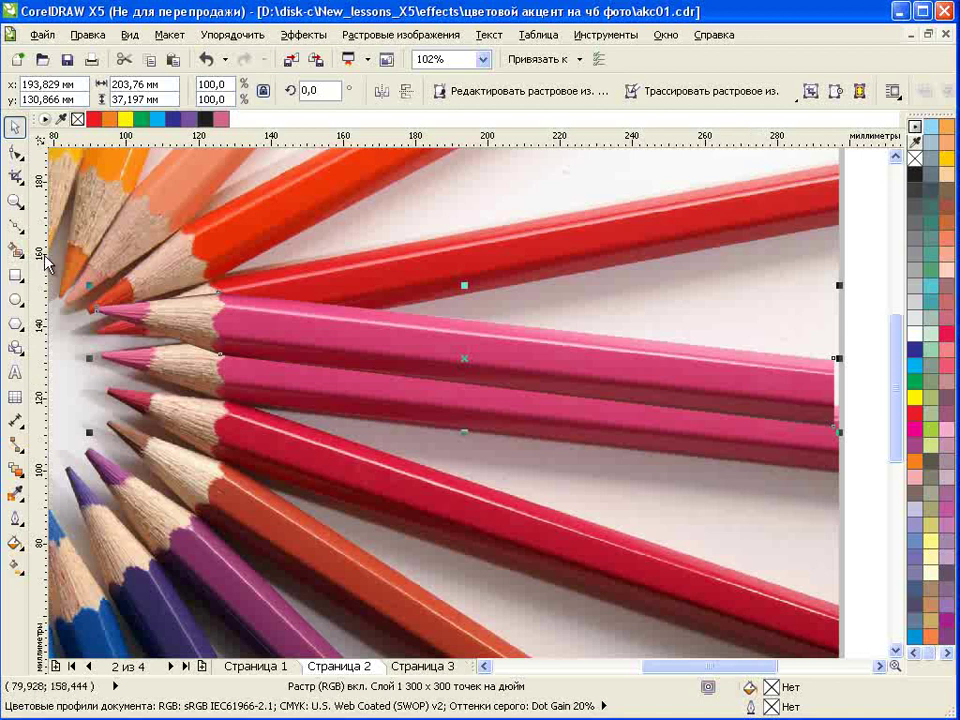
left_click(206, 59)
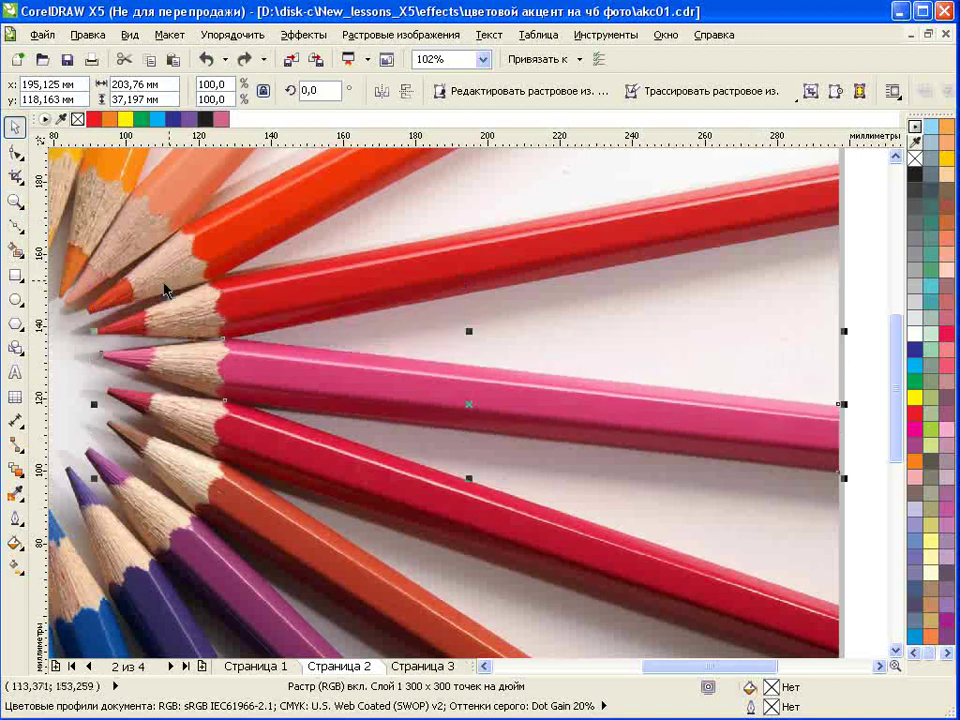
Step: Refine the cutout's upper nodes where the wood meets the pink body and at the pencil's tip
left_click(15, 200)
left_click_drag(96, 348, 257, 386)
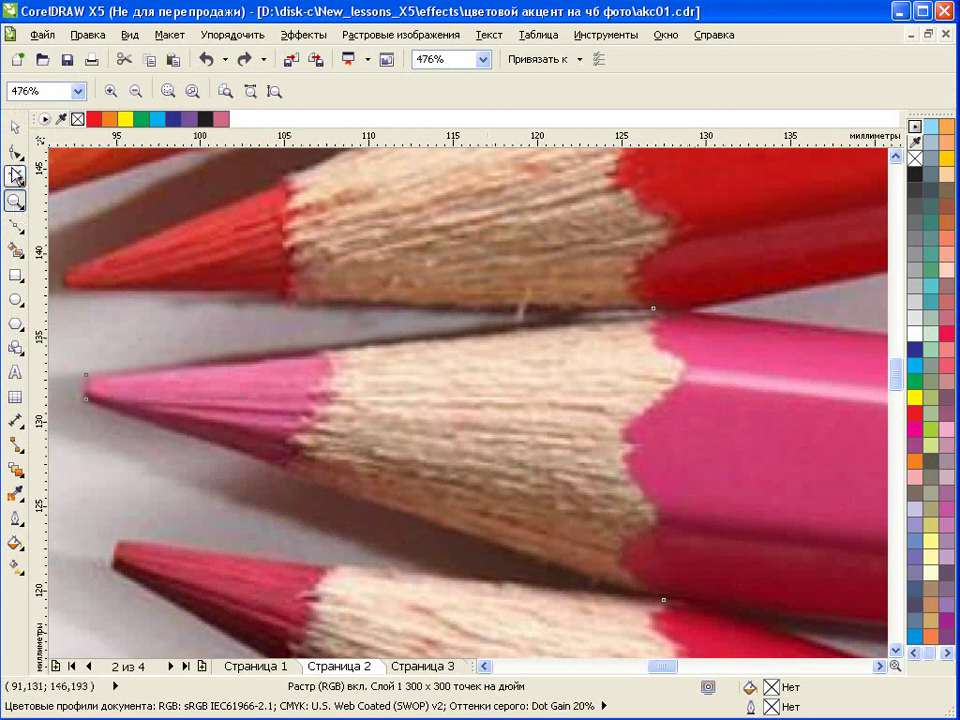
left_click(15, 151)
left_click_drag(653, 317, 653, 312)
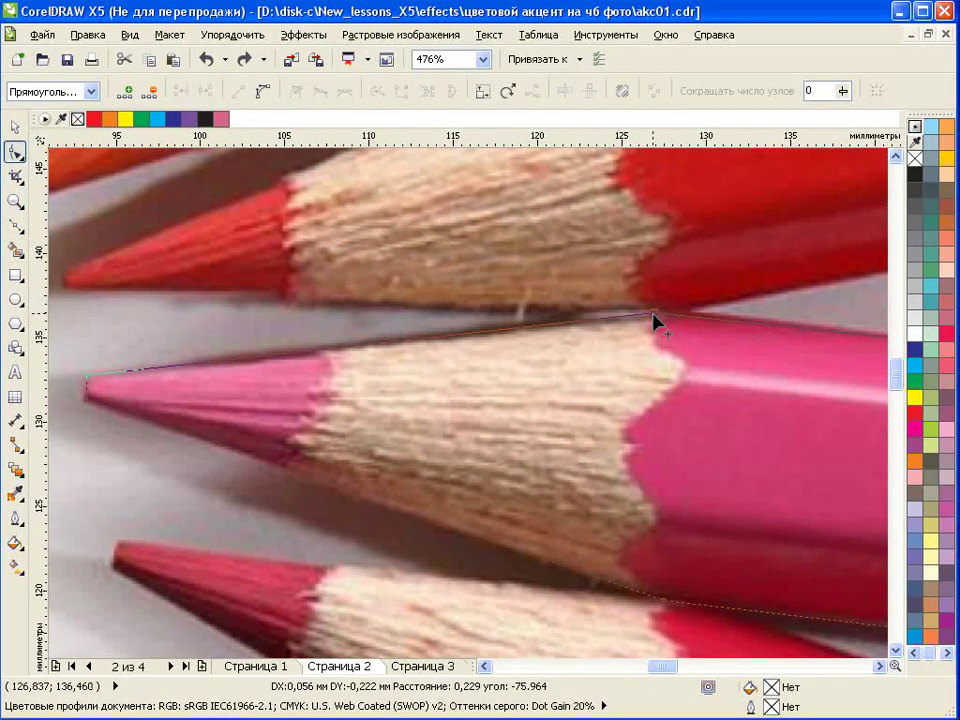
left_click(88, 381)
left_click_drag(88, 381, 87, 380)
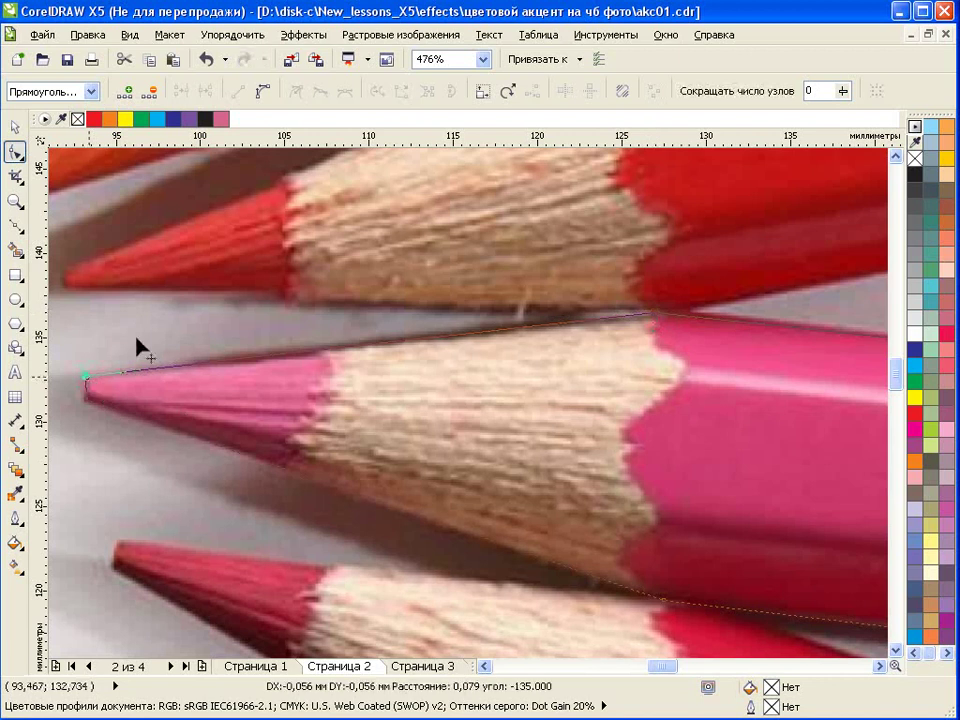
left_click(15, 200)
left_click(135, 91)
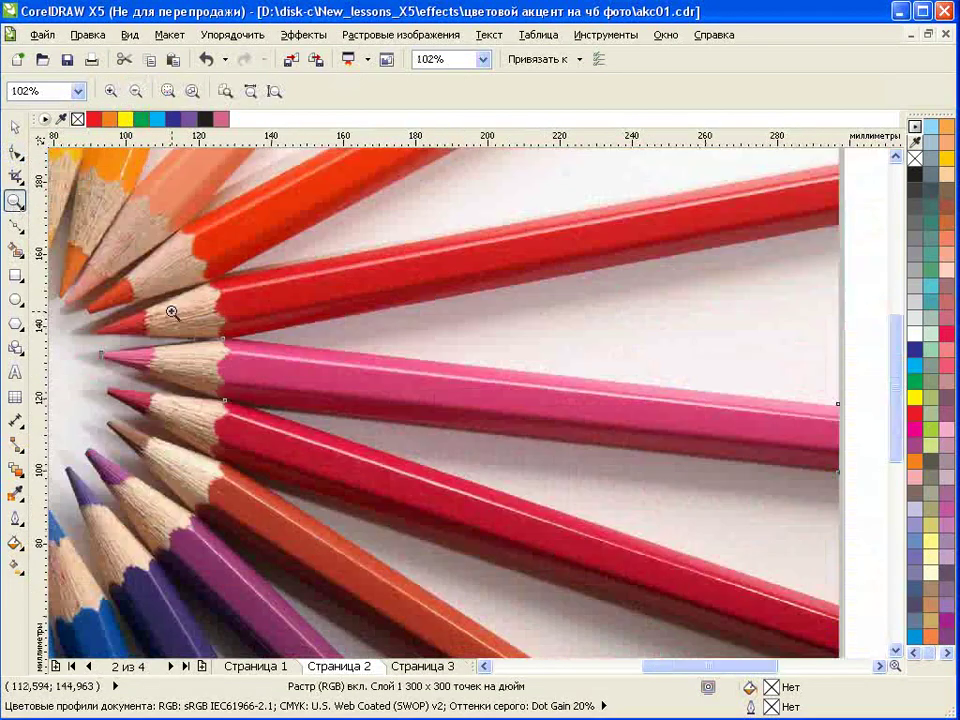
Step: Convert the full background photo to an 8-bit grayscale bitmap at 300 dpi with anti-aliasing and a transparent background
left_click(15, 127)
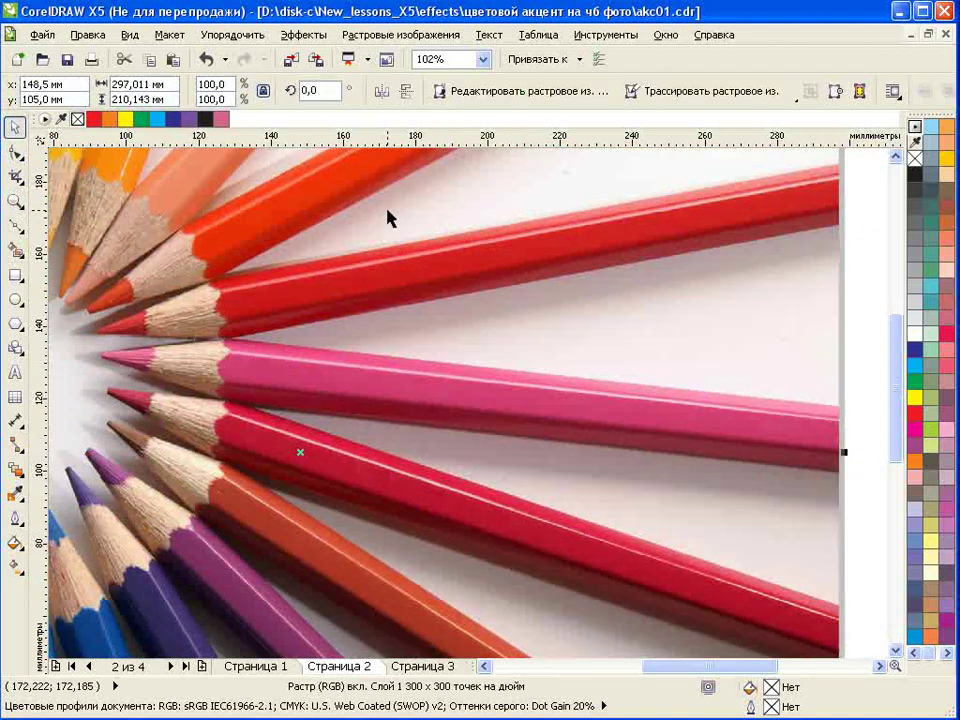
key("shift+F2")
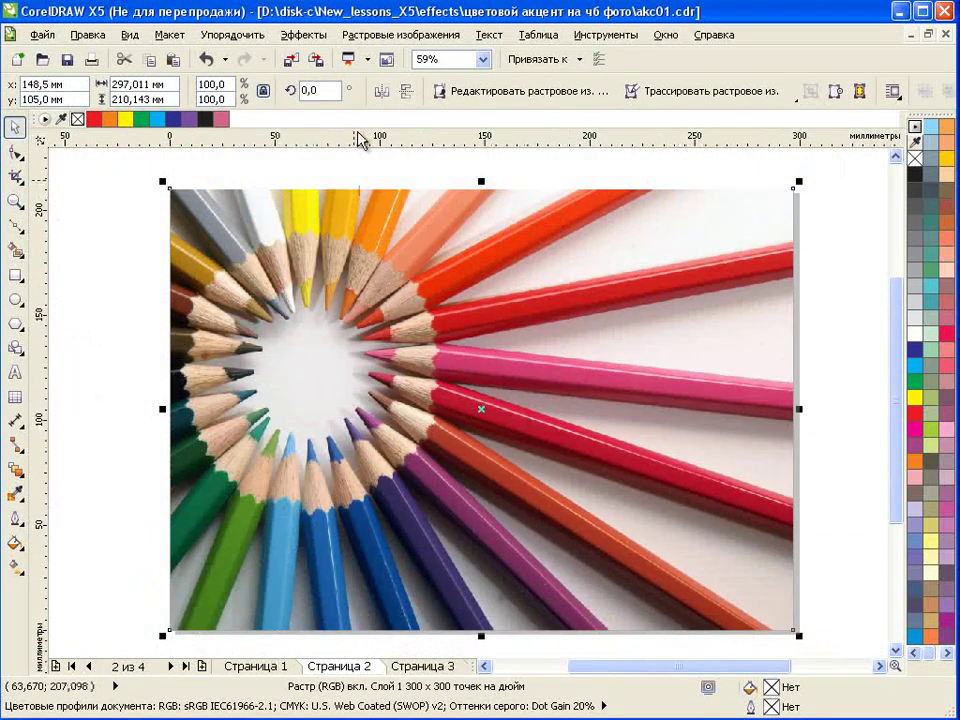
left_click(372, 38)
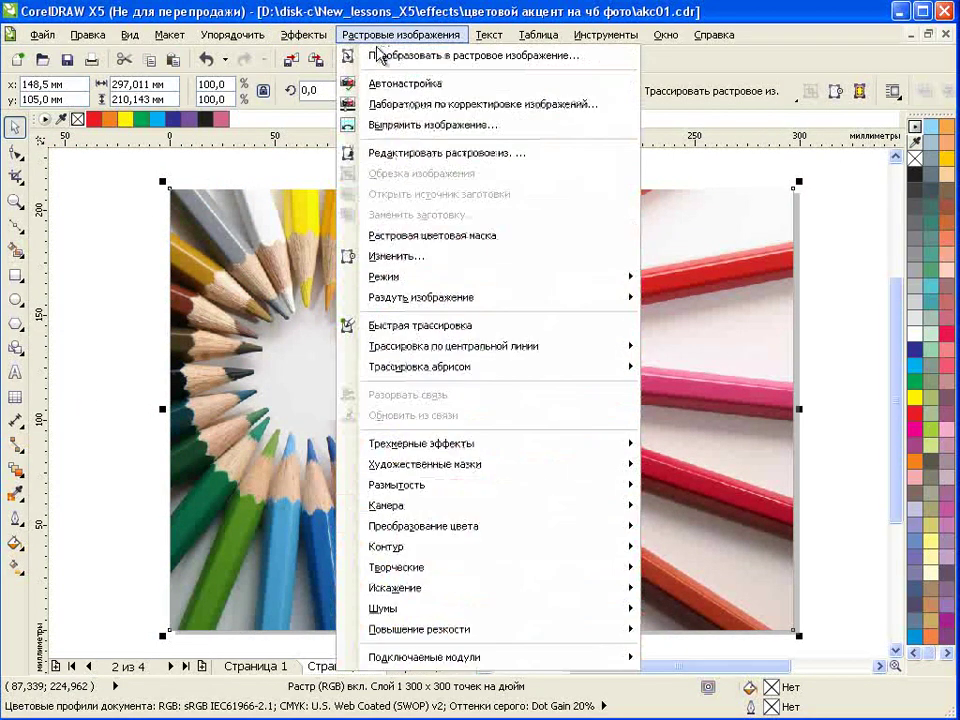
left_click(378, 55)
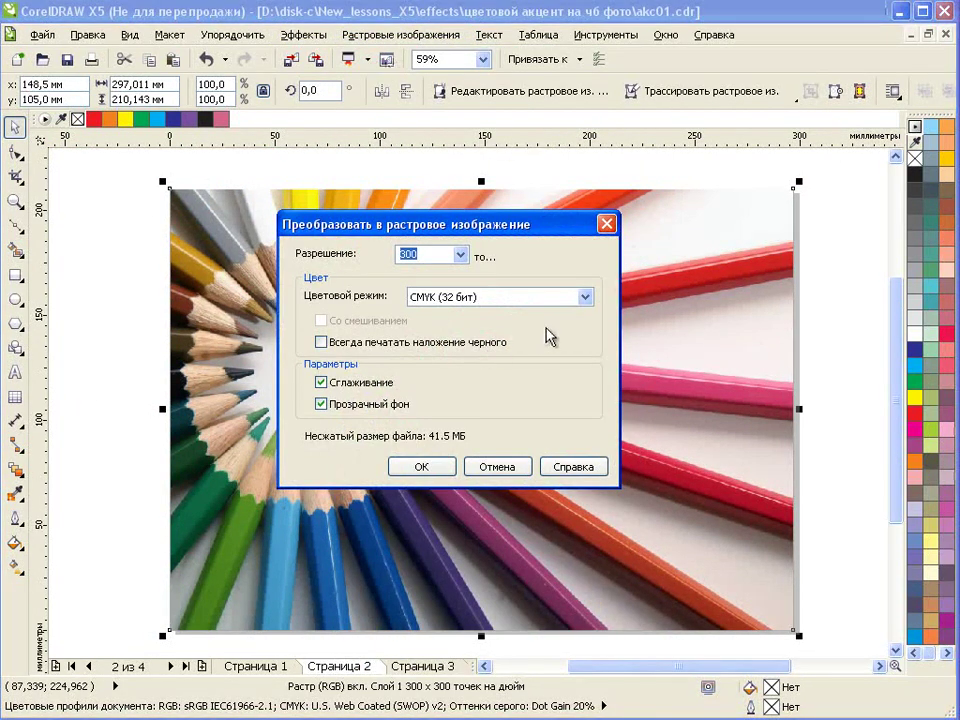
left_click(585, 298)
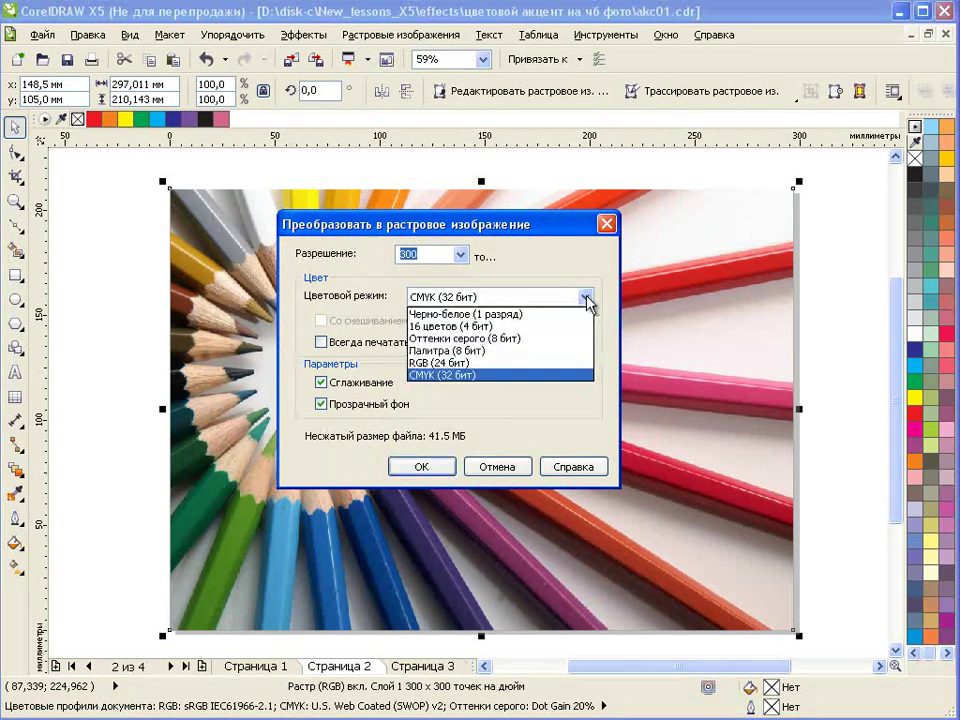
left_click(533, 340)
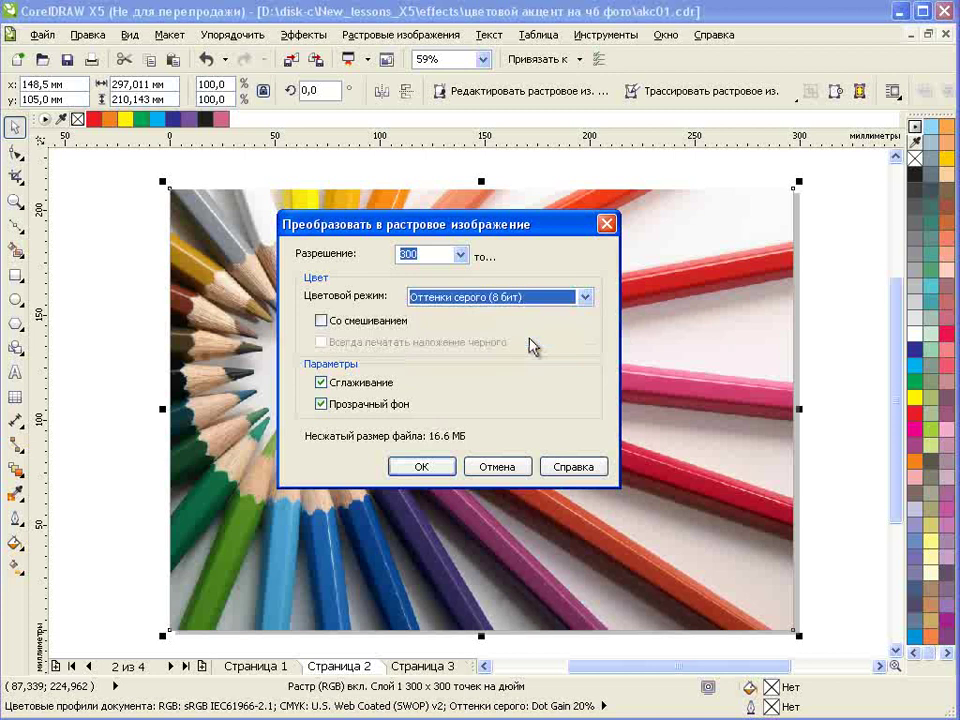
left_click(414, 472)
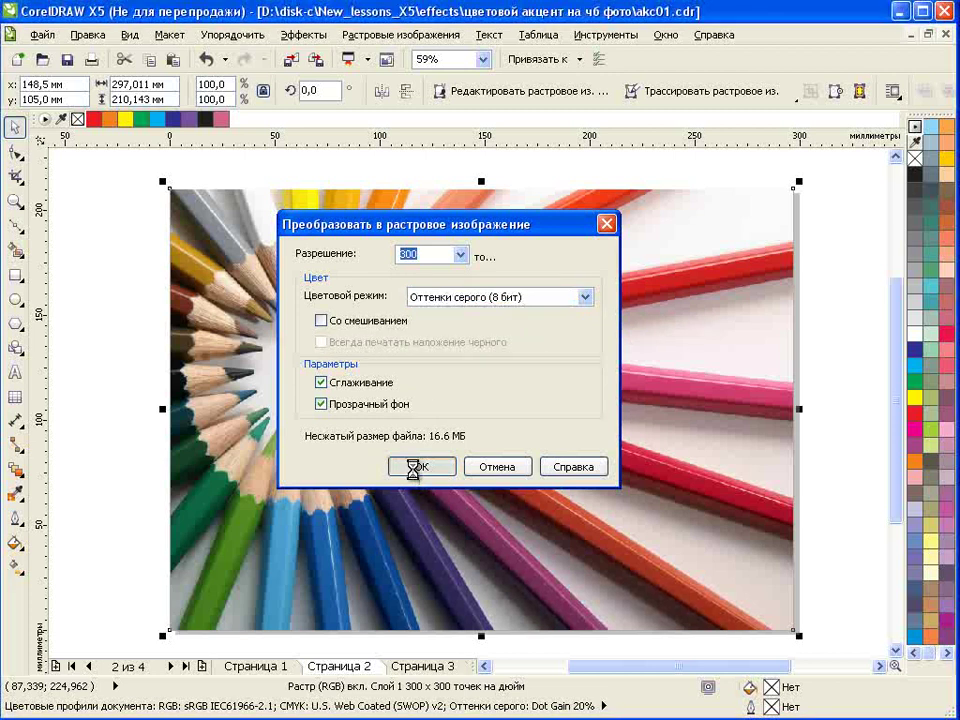
left_click(822, 353)
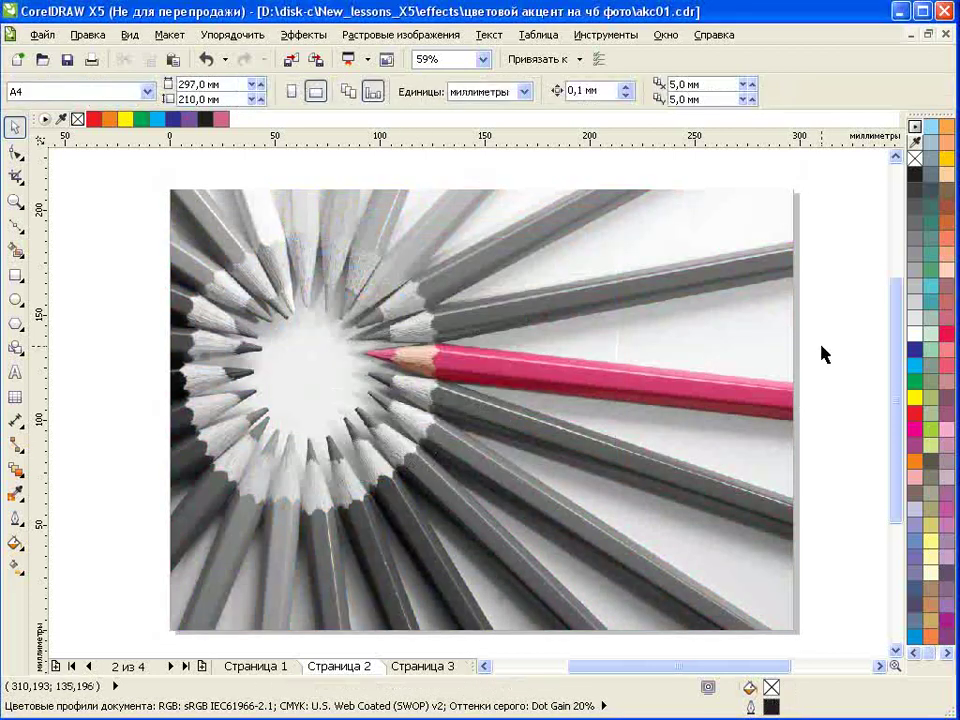
Step: Darken the grayscale photo with a tone curve bent downward through the point X 148, Y 97
left_click(508, 256)
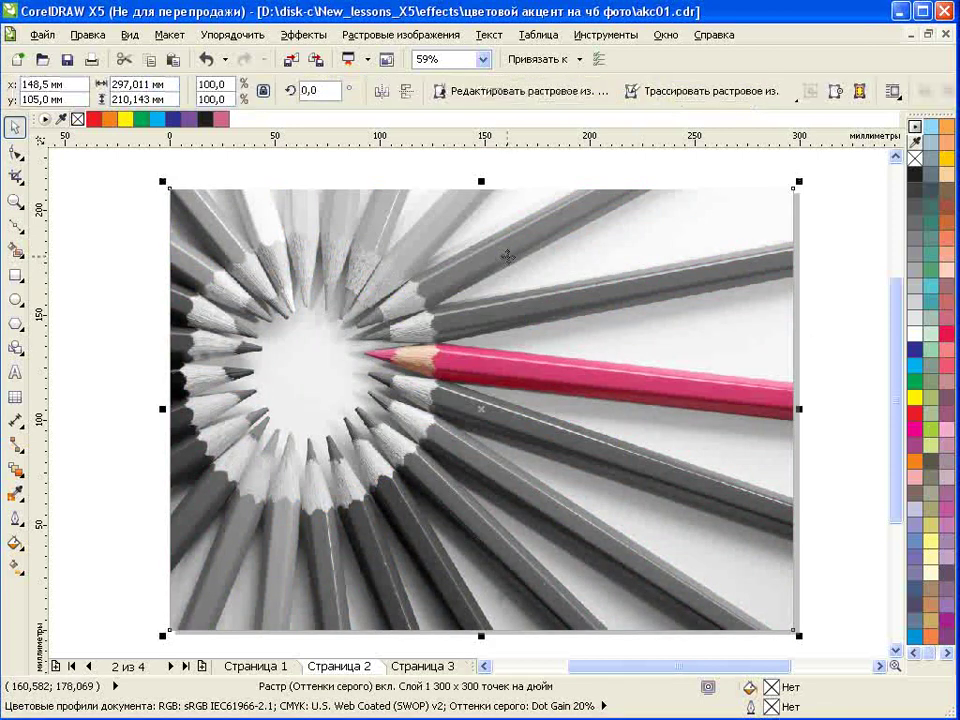
left_click(305, 34)
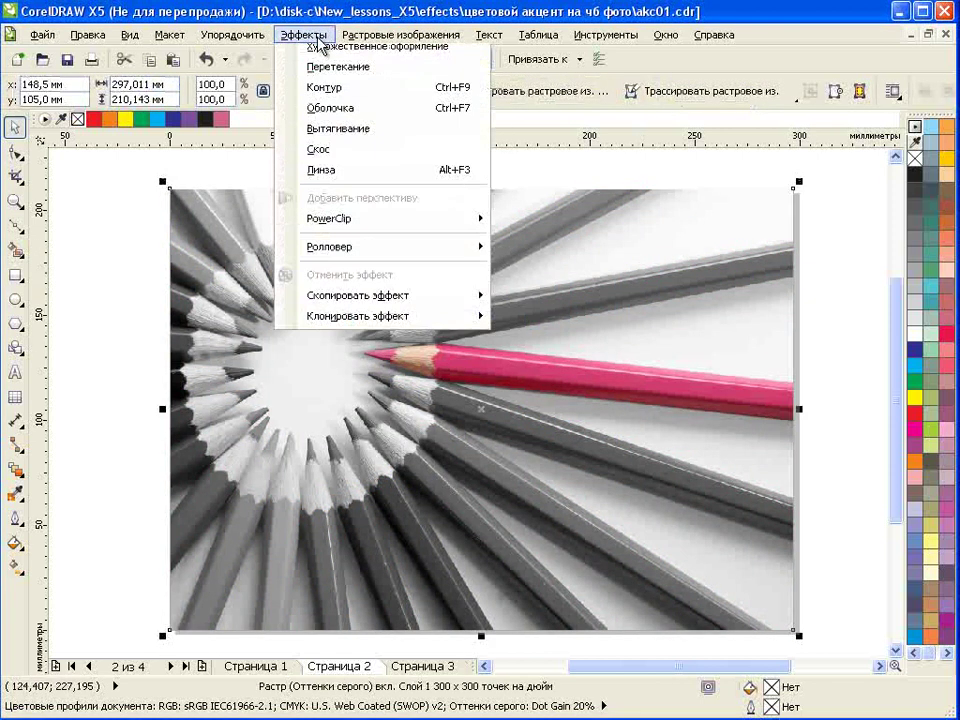
mouse_move(333, 60)
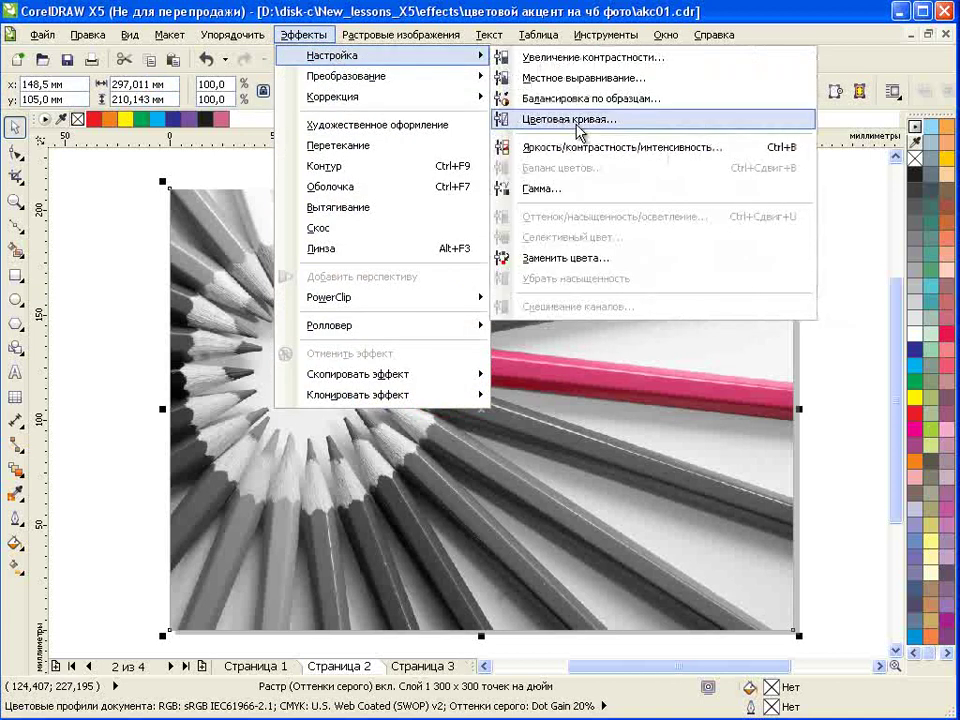
left_click(578, 120)
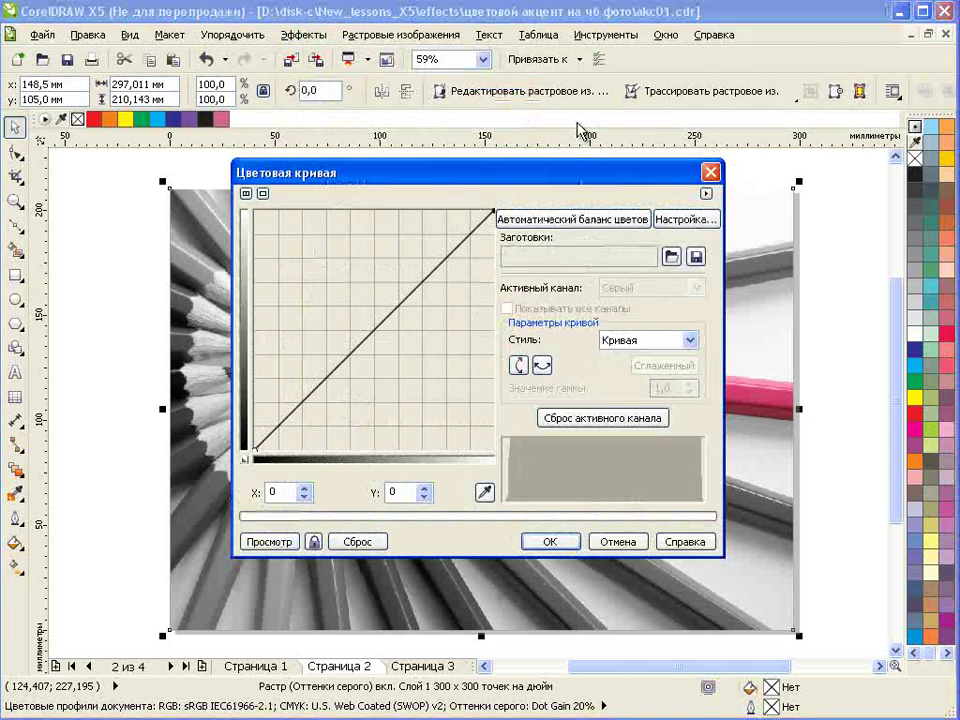
left_click_drag(389, 302, 379, 286)
left_click(280, 545)
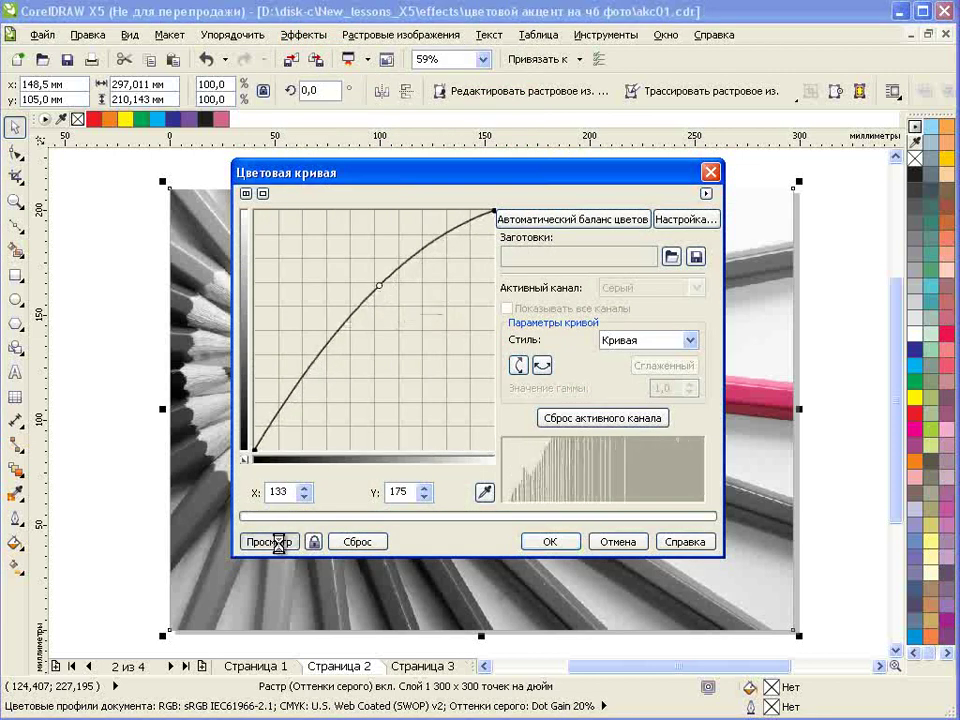
left_click_drag(437, 174, 600, 54)
left_click_drag(540, 171, 553, 237)
left_click(430, 422)
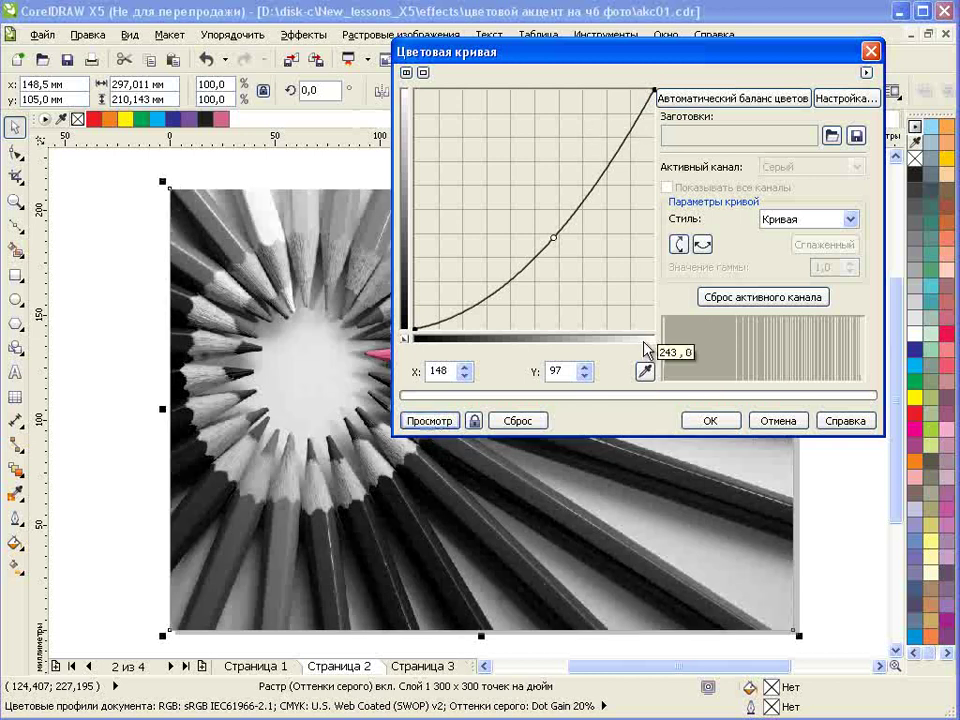
left_click(703, 420)
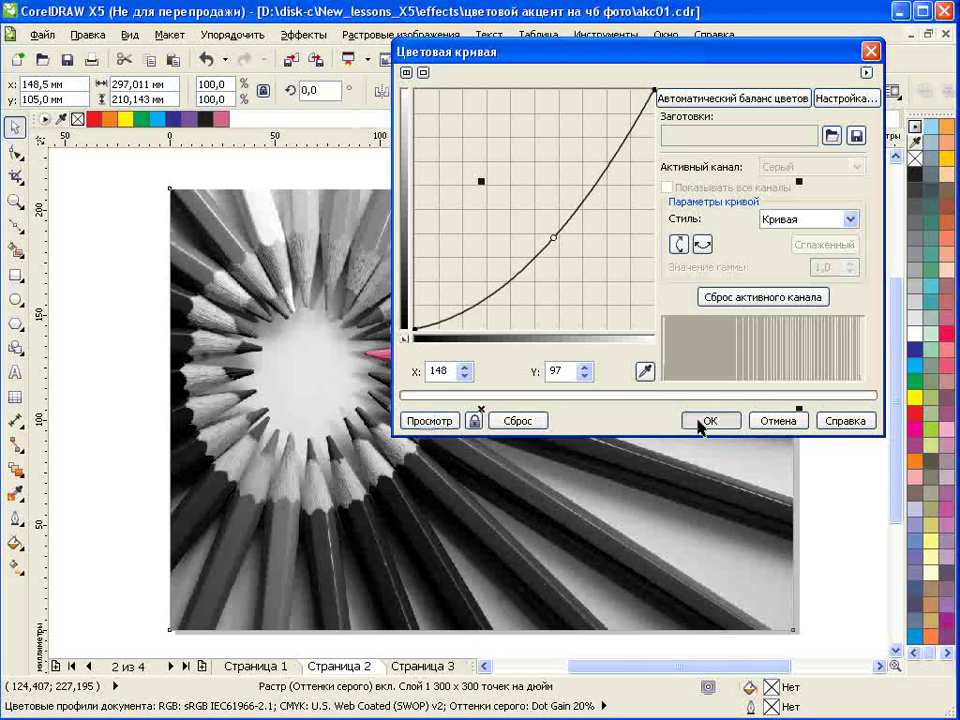
Step: Draw a vertical ellipse in the centre of the pencil ring, overlap its top with a smaller one about 6 by 8.5 mm, and weld them
key("F7")
left_click_drag(295, 327, 323, 372)
left_click_drag(306, 318, 321, 340)
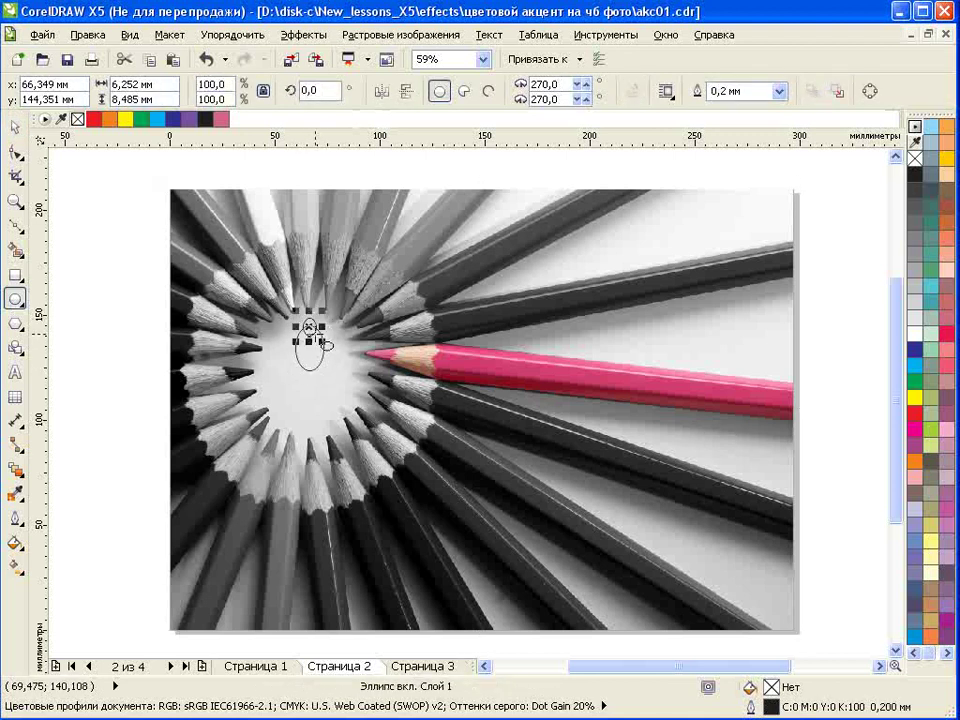
left_click(15, 126)
left_click(311, 370, "shift")
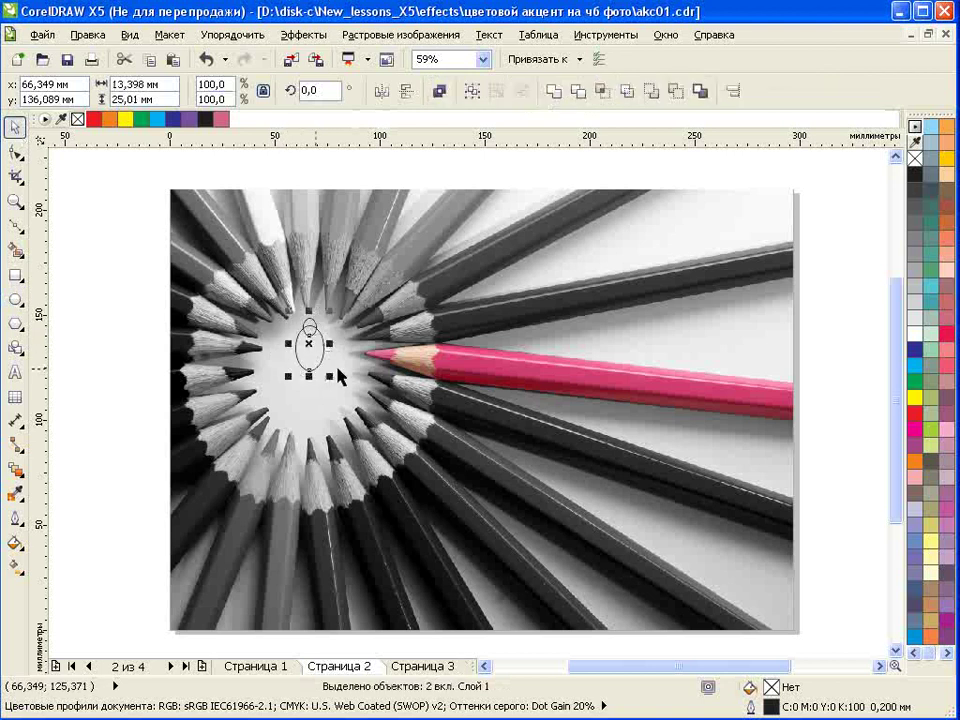
left_click(553, 91)
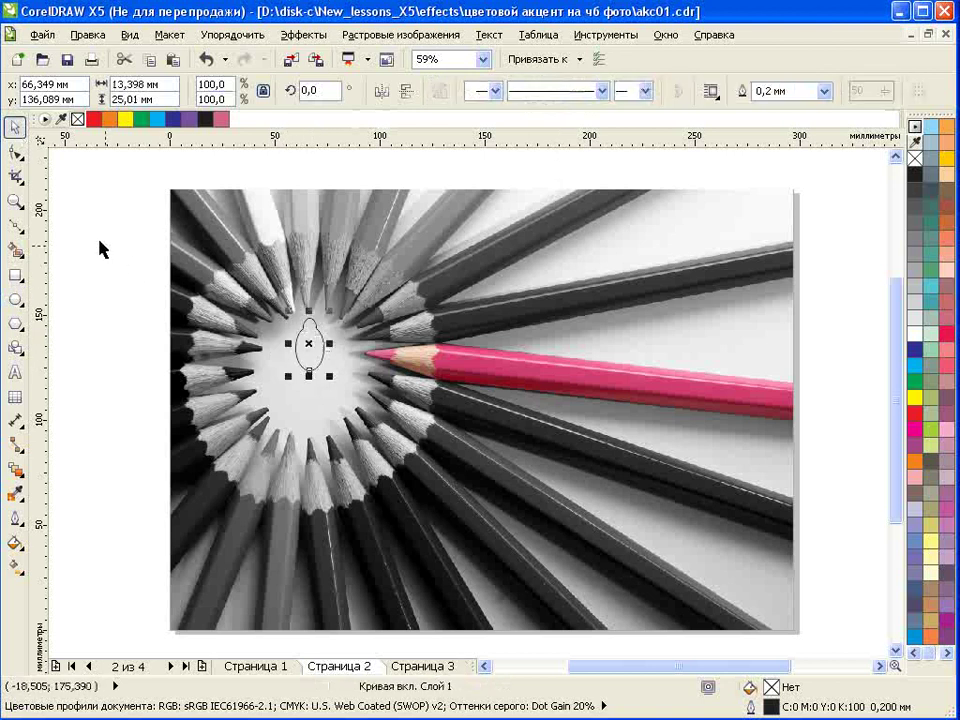
Step: Reshape the bottom node of the welded outline by shortening its curve handles to form a pointed petal base
left_click(15, 200)
left_click_drag(225, 320, 362, 406)
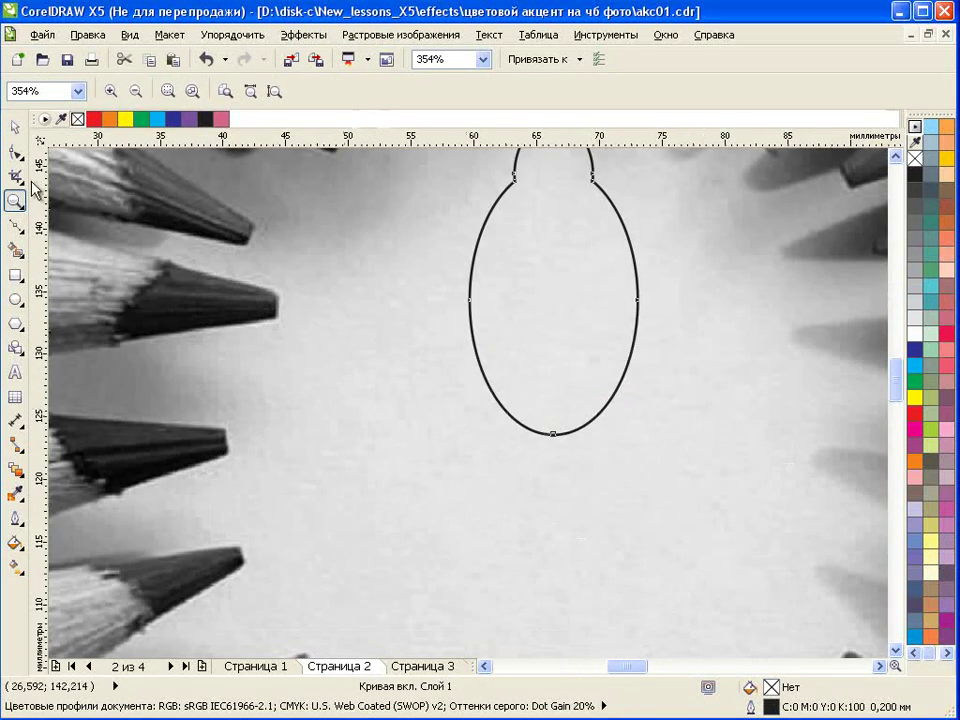
left_click(15, 150)
left_click(553, 436)
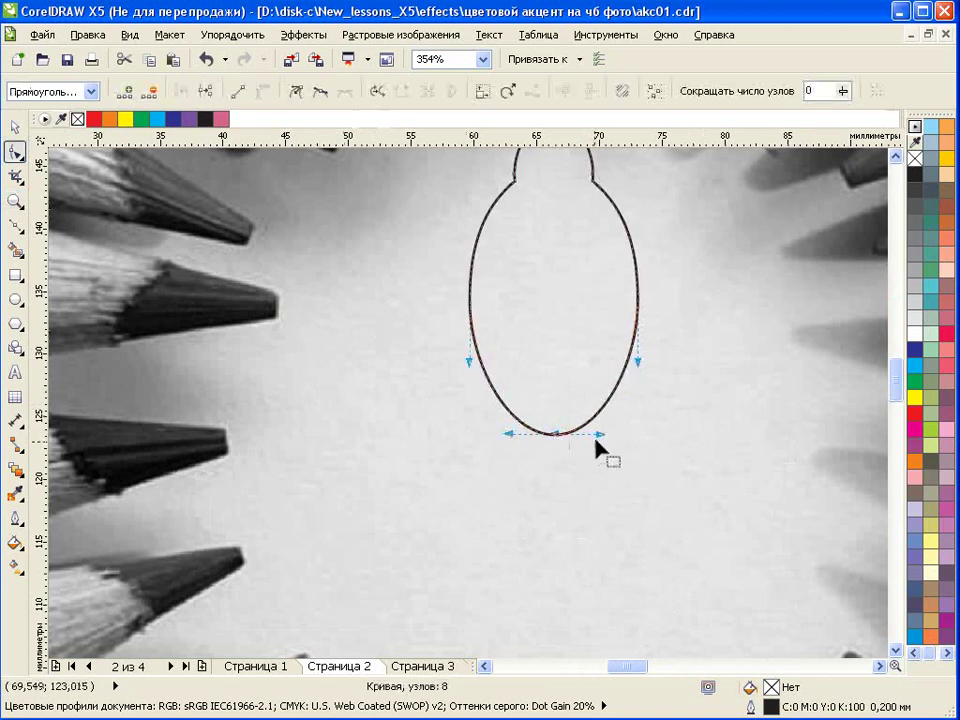
left_click_drag(600, 435, 568, 439)
left_click(637, 301)
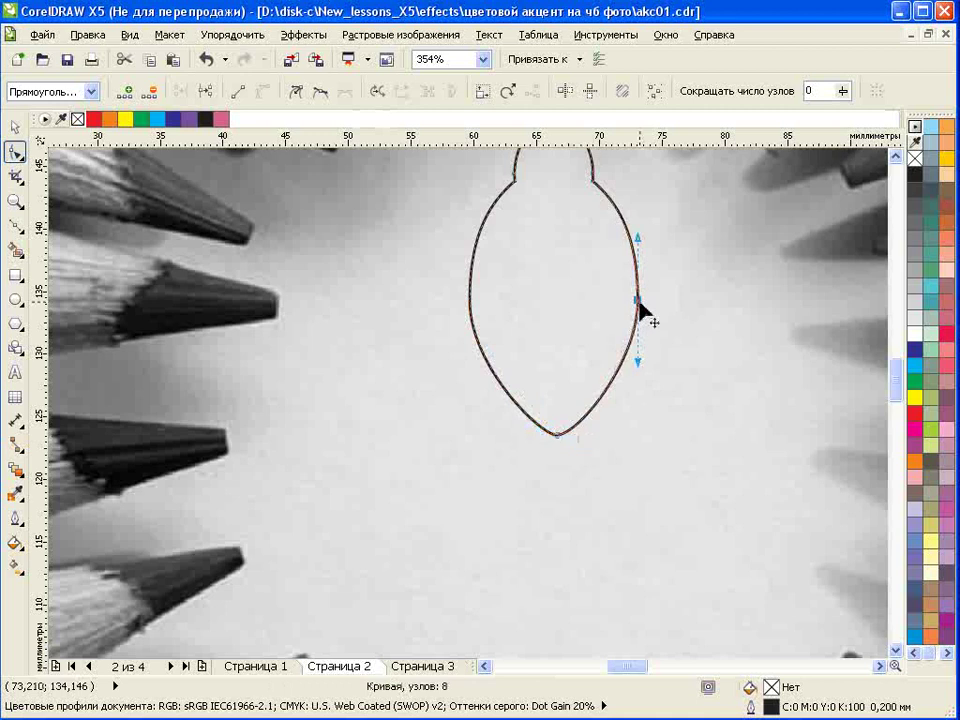
Step: Rotate five copies of the petal at 60° steps around the centre 65.903, 119.565 mm to form a six-petal flower
left_click(15, 200)
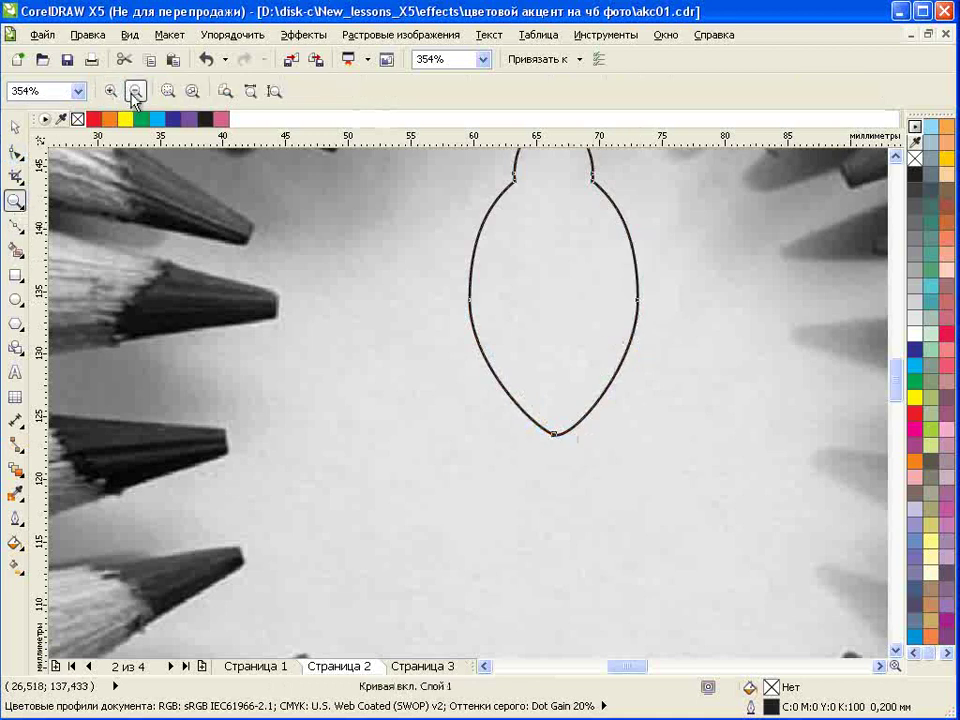
left_click(135, 91)
left_click(15, 127)
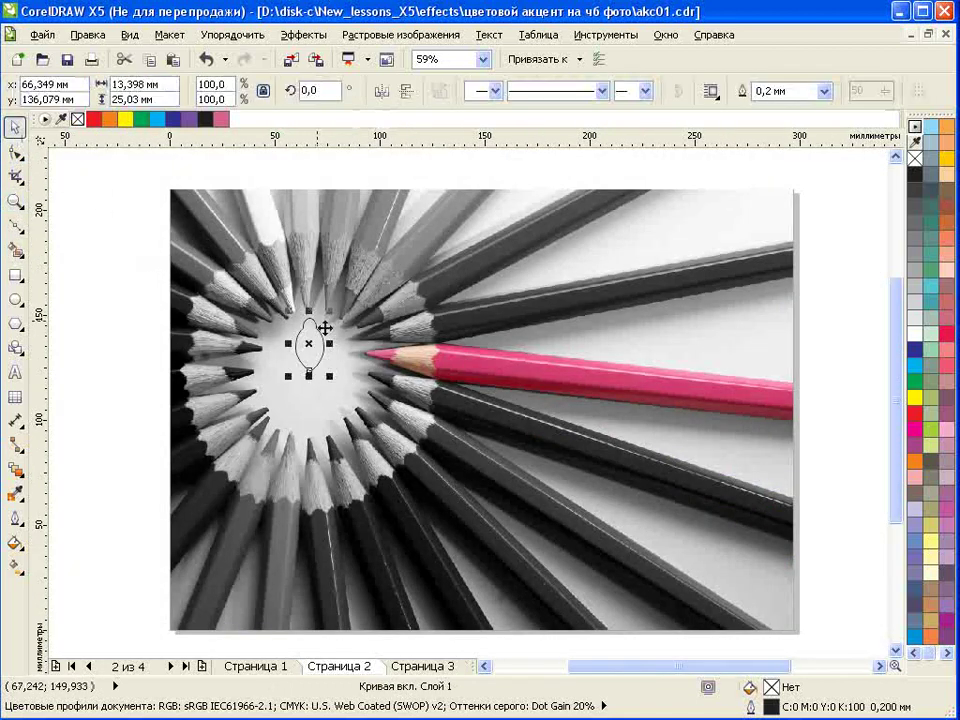
left_click(313, 345)
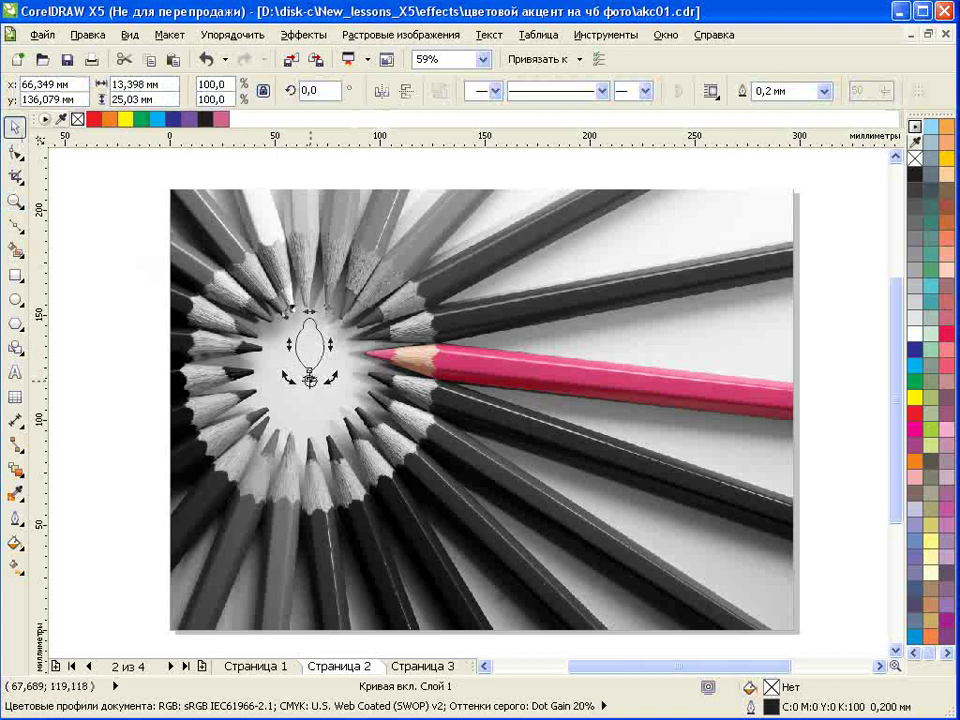
left_click(233, 34)
mouse_move(279, 60)
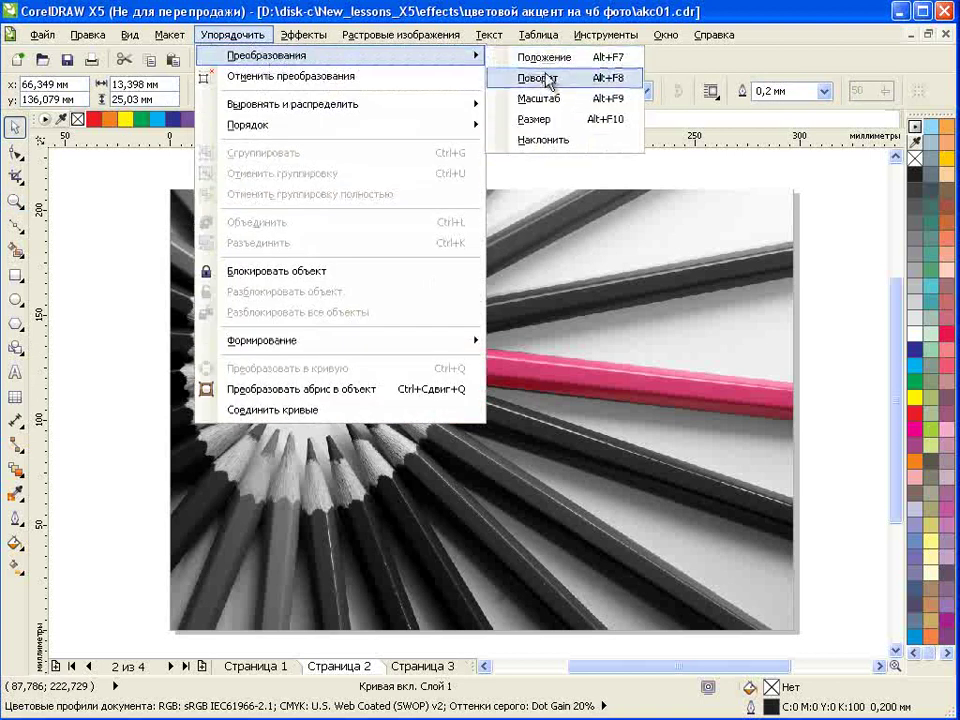
left_click(549, 80)
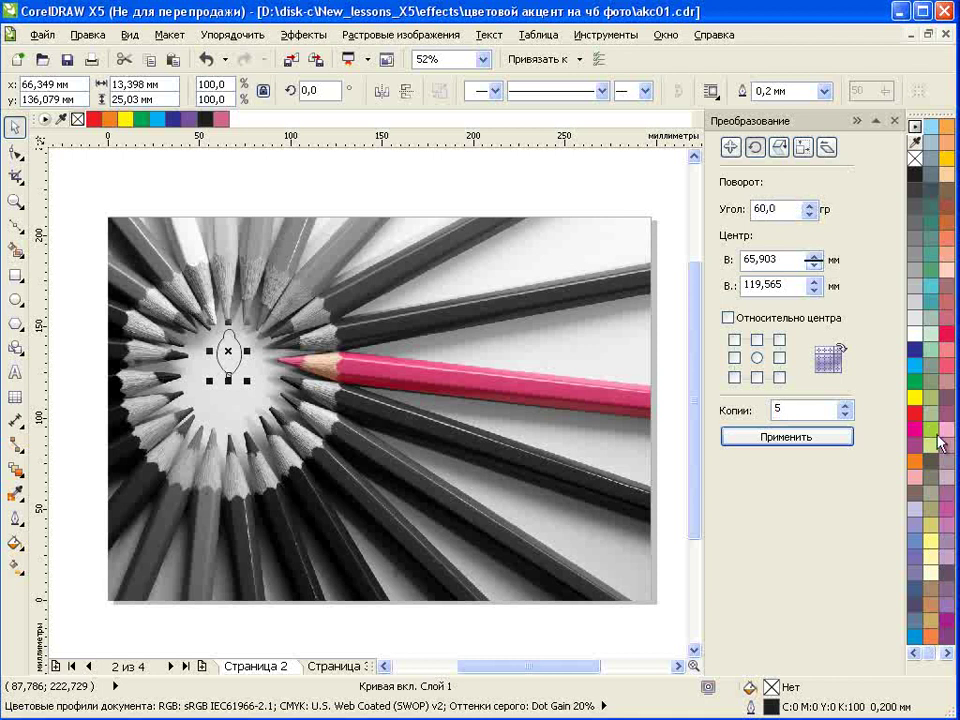
left_click(810, 446)
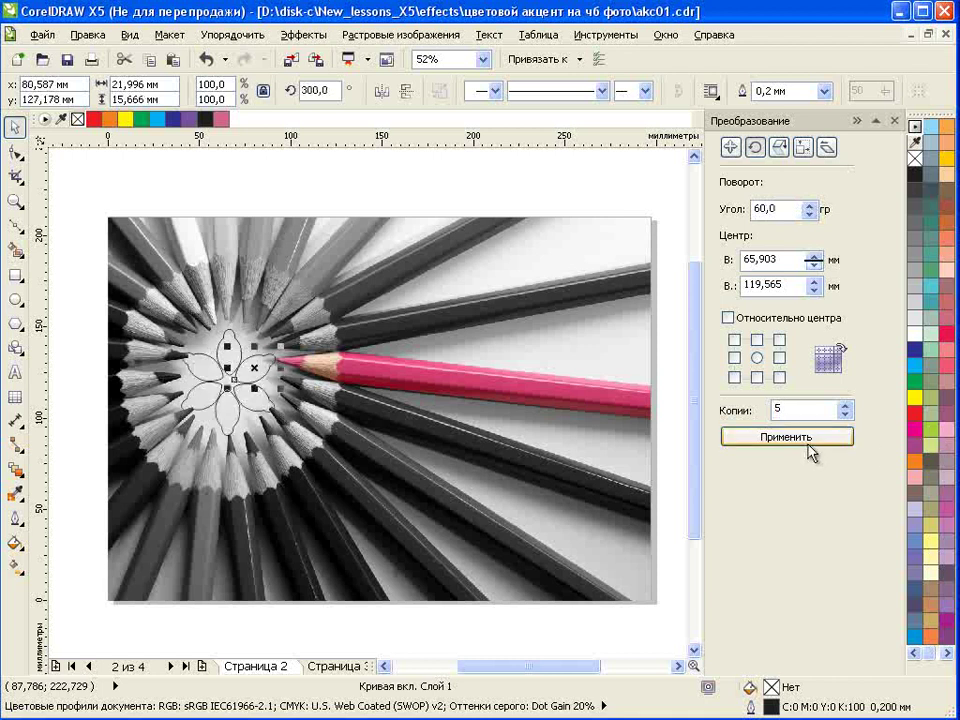
Step: Fill every petal except the top one with 10% black and give them a 90% black outline
left_click(208, 381, "shift")
left_click(221, 407, "shift")
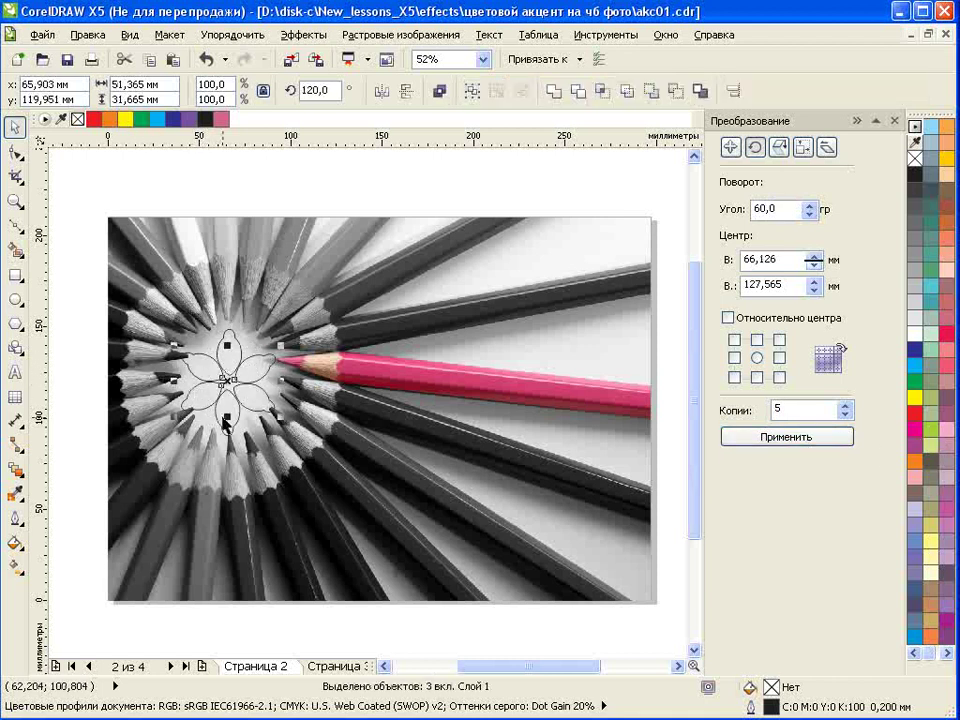
left_click(246, 414, "shift")
left_click(250, 398, "shift")
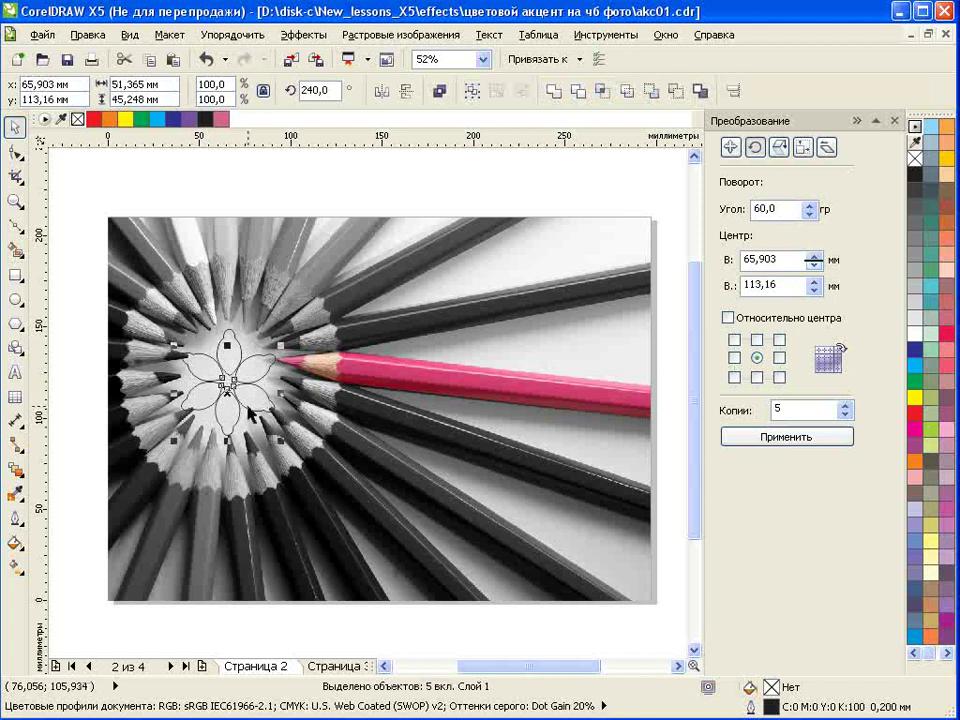
left_click(914, 322)
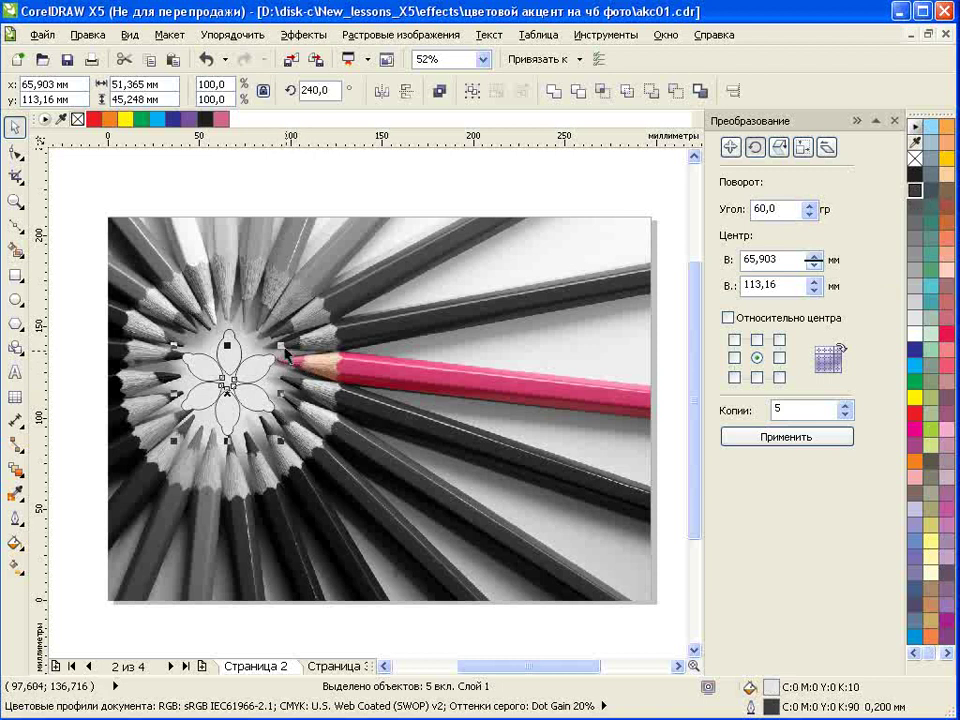
Step: Fill the five petals other than the one at the pink pencil's tip with 40% black and remove their outlines
left_click(243, 355)
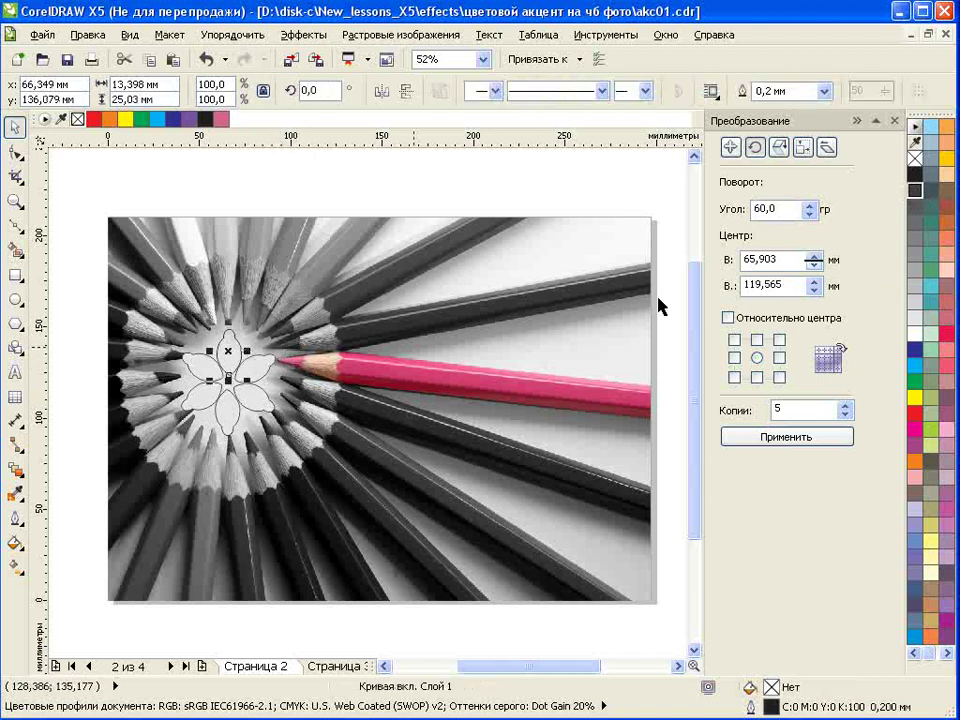
left_click(915, 286)
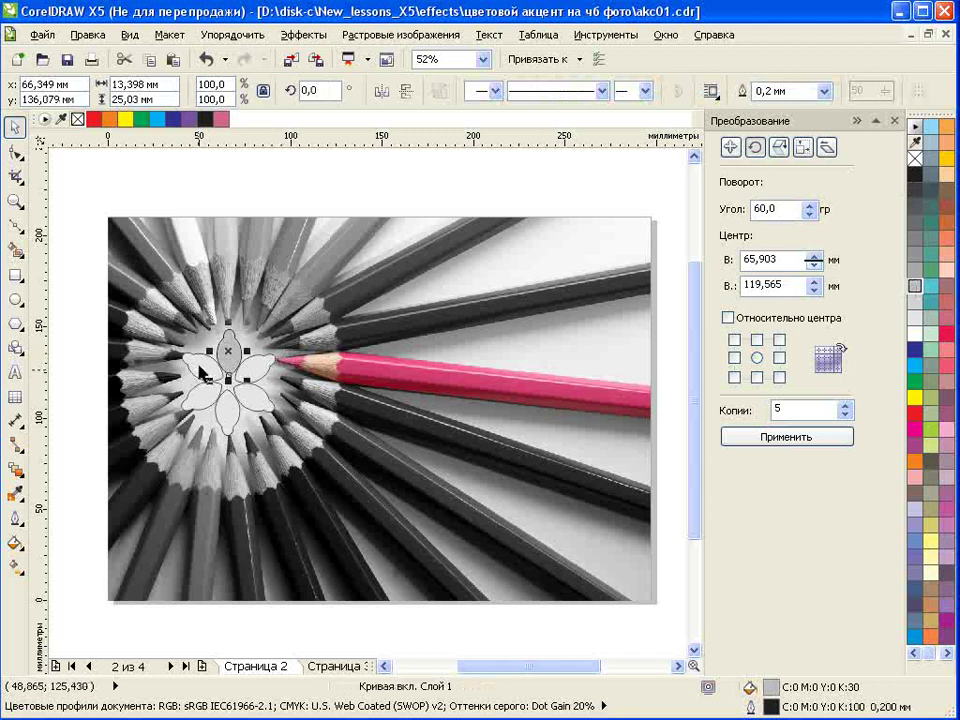
left_click(198, 365, "shift")
left_click(198, 396, "shift")
left_click(229, 418, "shift")
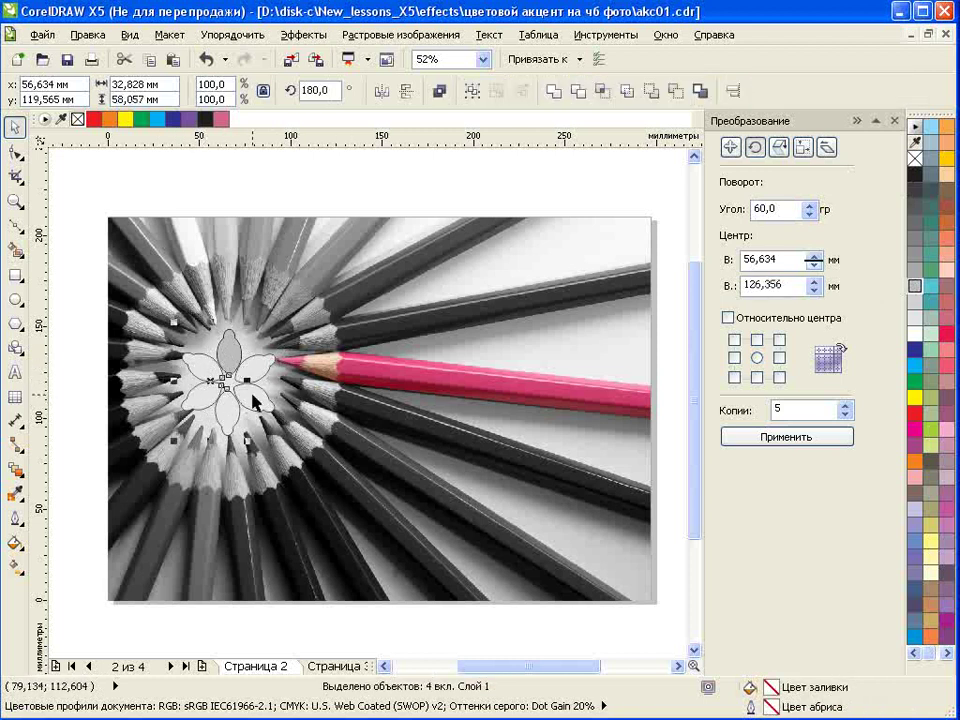
left_click(255, 397, "shift")
left_click(918, 290)
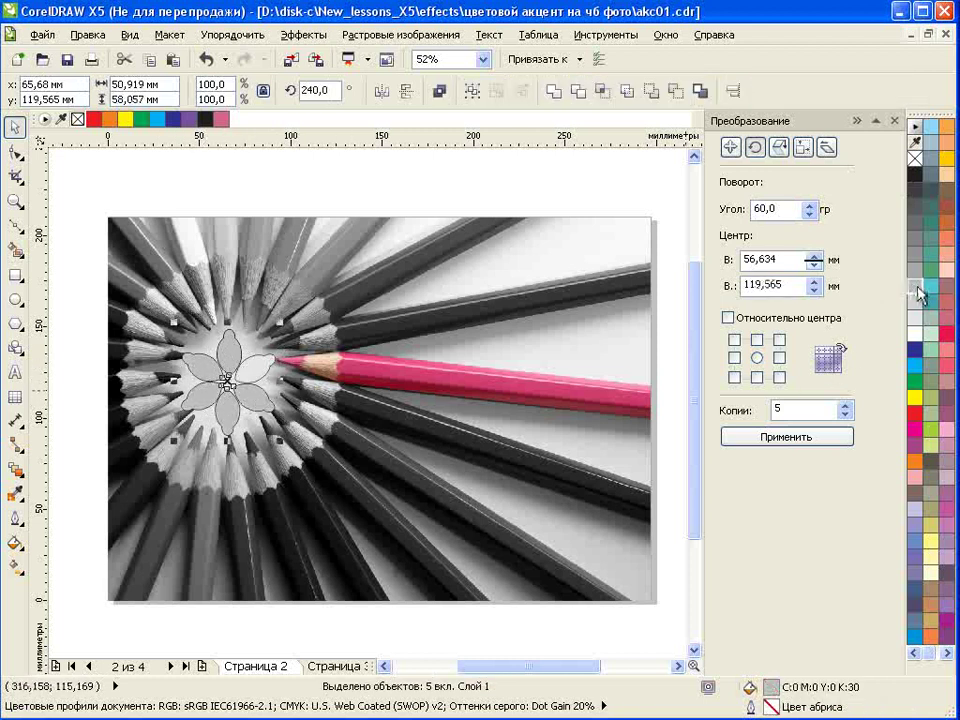
right_click(915, 158)
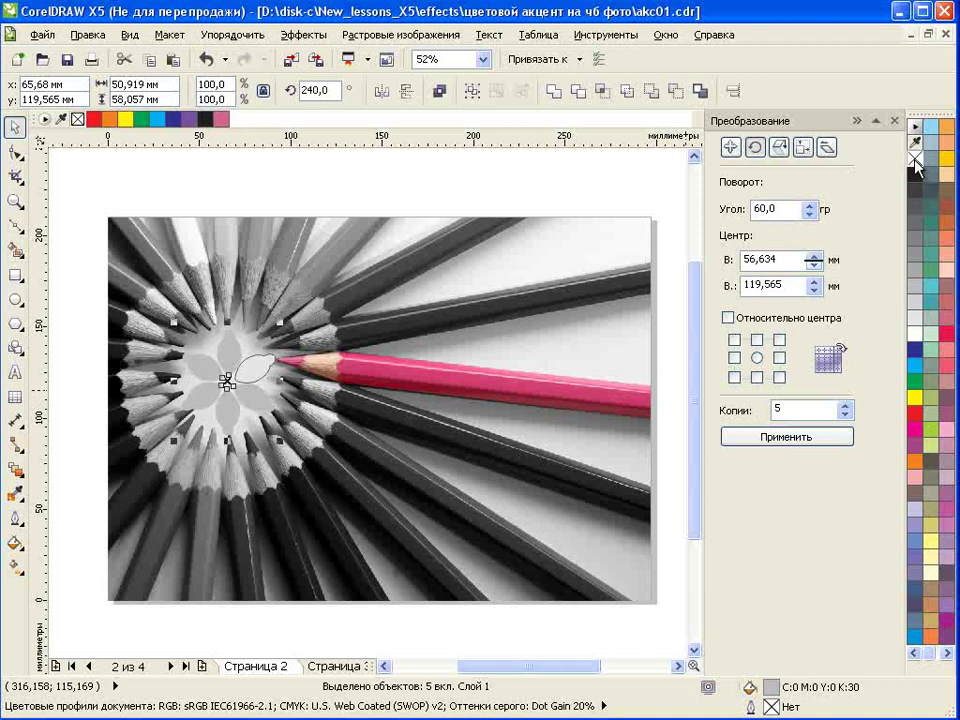
left_click(915, 269)
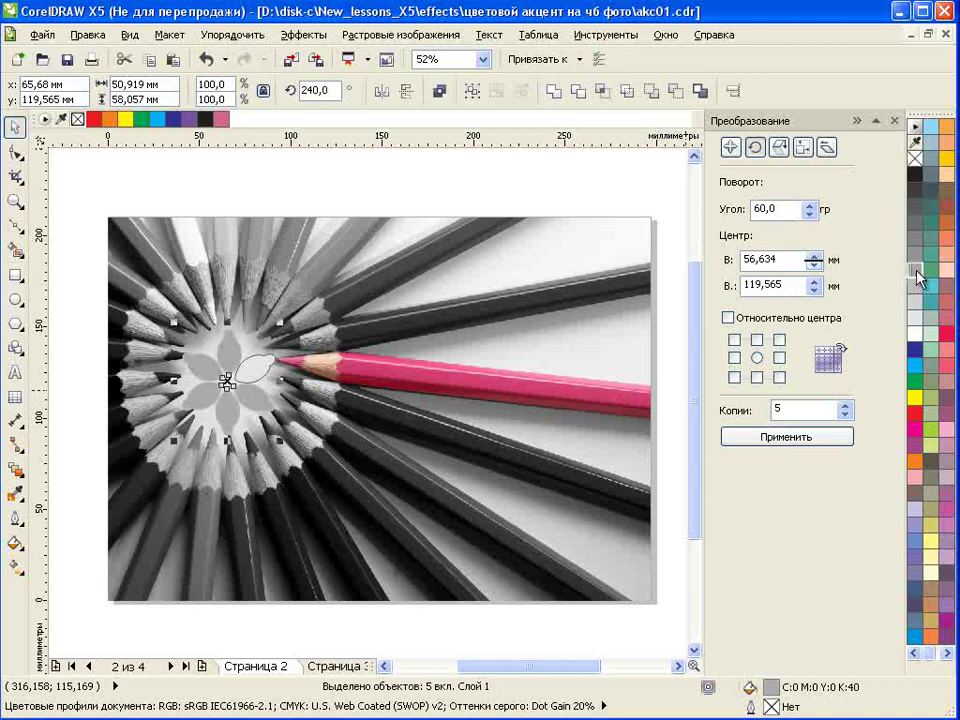
Step: Fill the petal at the pink pencil's tip with the pink #CD396B sampled from the pencil body, and remove its outline
left_click(257, 376)
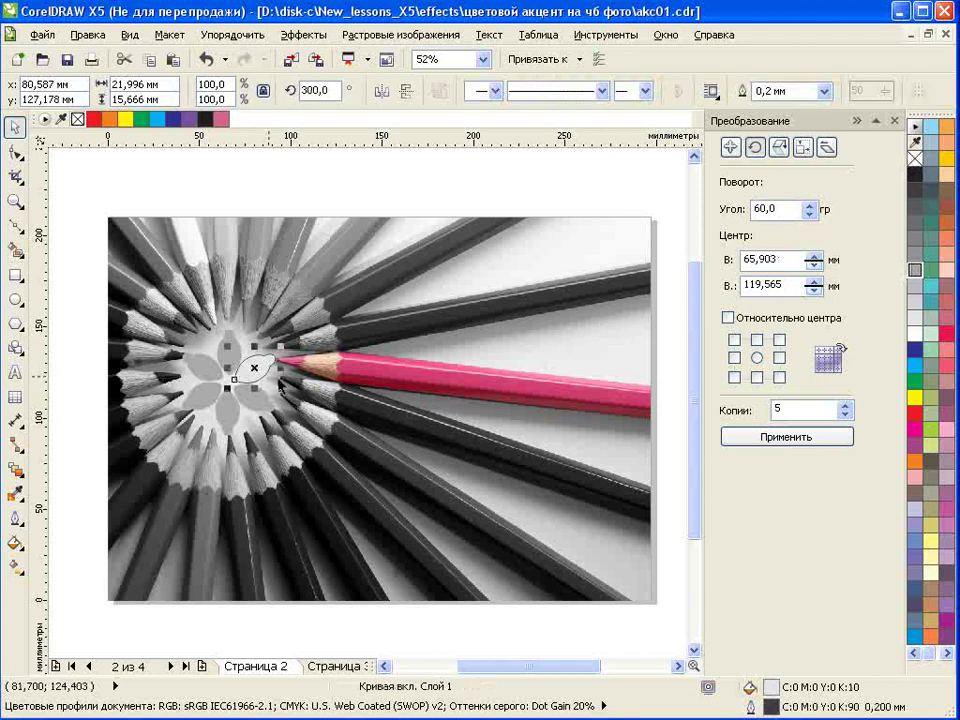
left_click(14, 495)
left_click(95, 491)
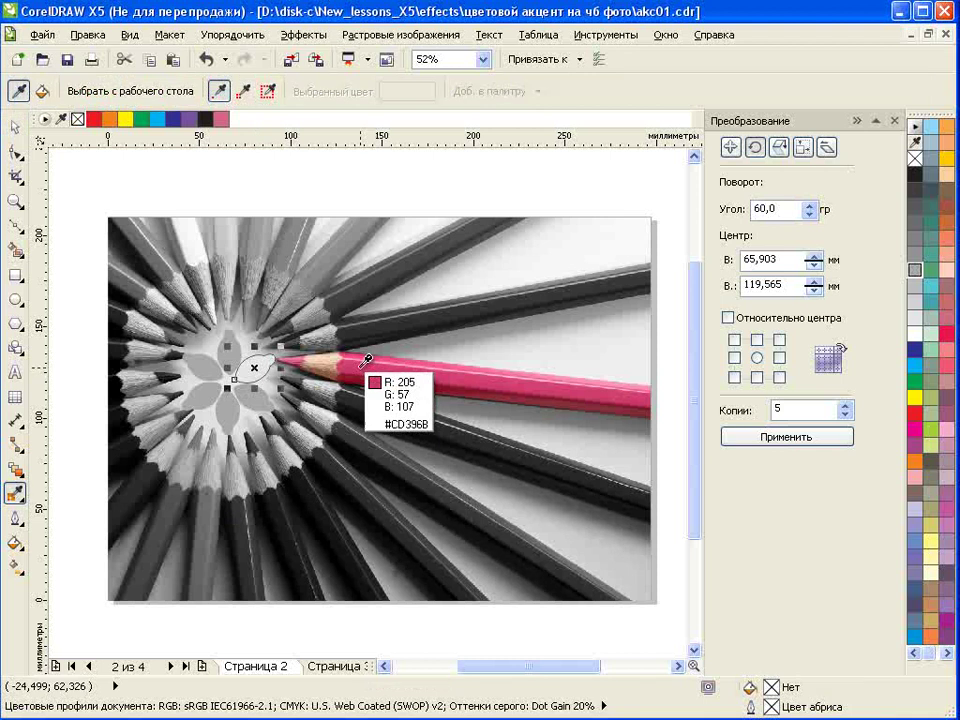
left_click(365, 361)
left_click(241, 368)
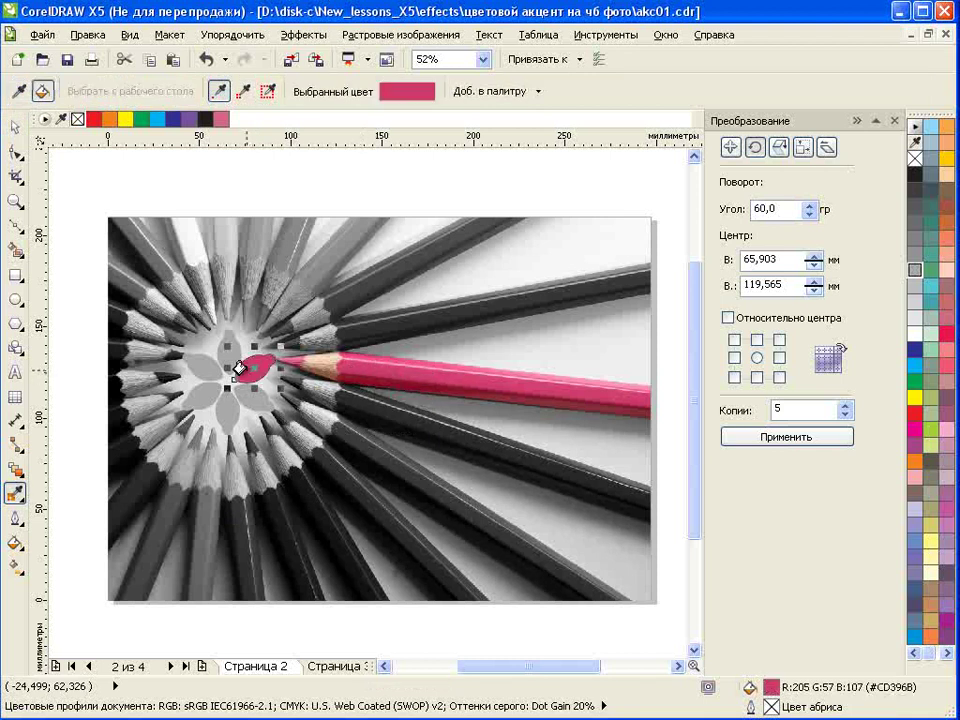
left_click(15, 128)
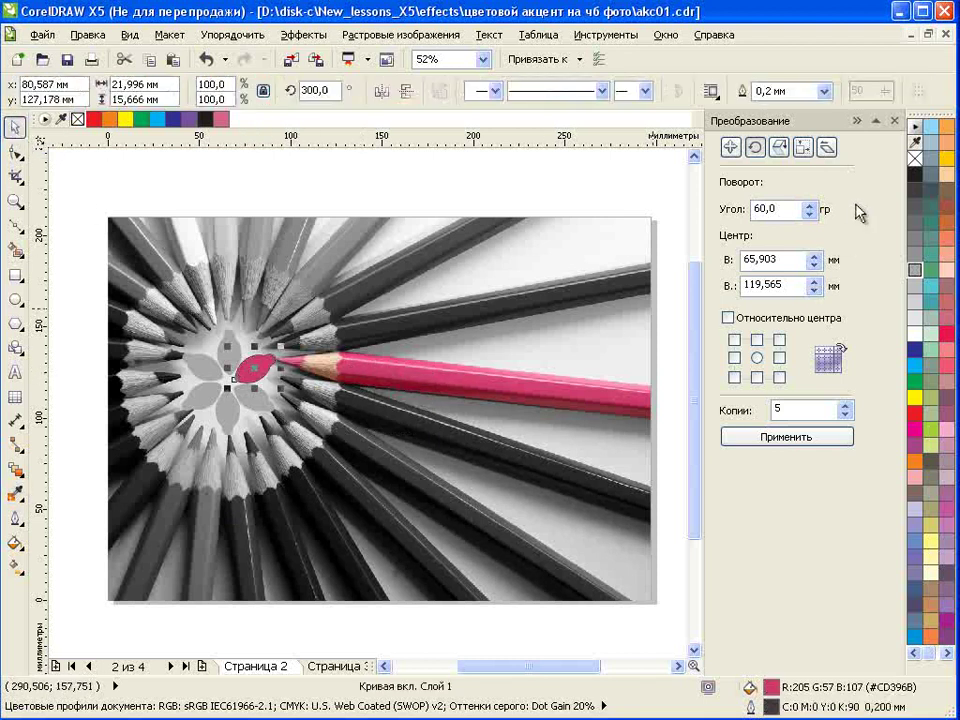
right_click(914, 159)
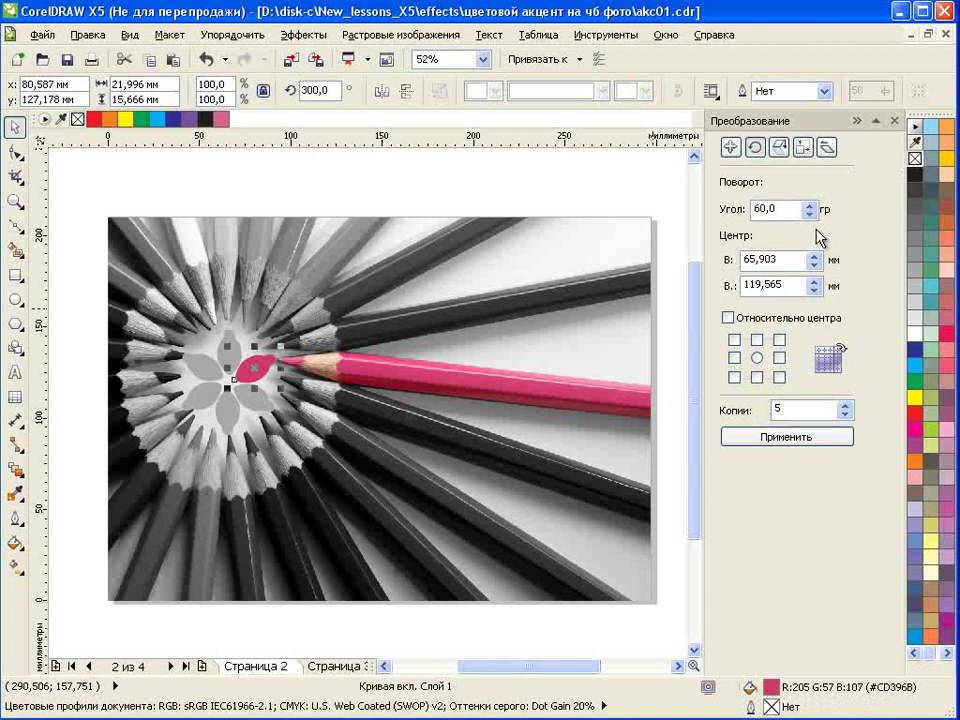
Step: Convert the pink petal to a 300 dpi RGB (24-bit) bitmap with anti-aliasing and a transparent background
left_click(443, 36)
left_click(440, 56)
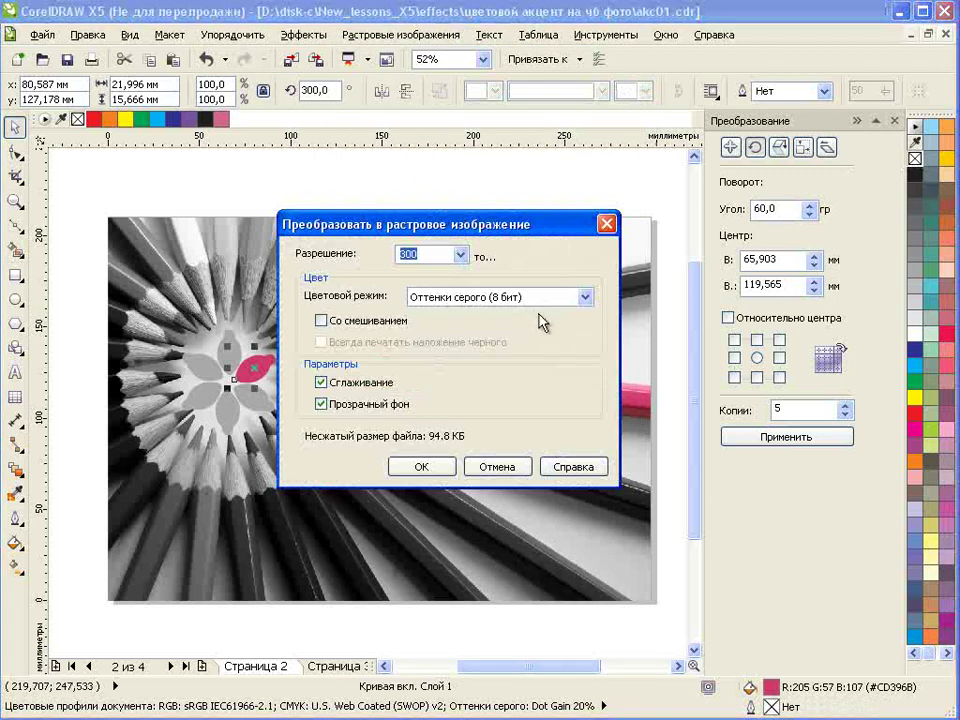
left_click(585, 297)
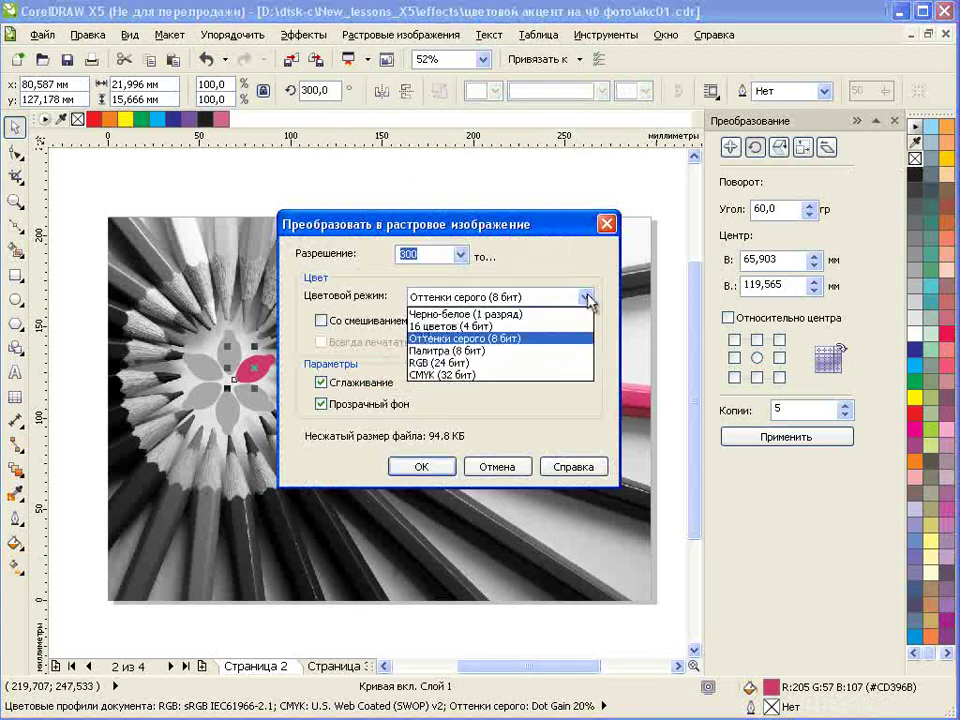
left_click(519, 363)
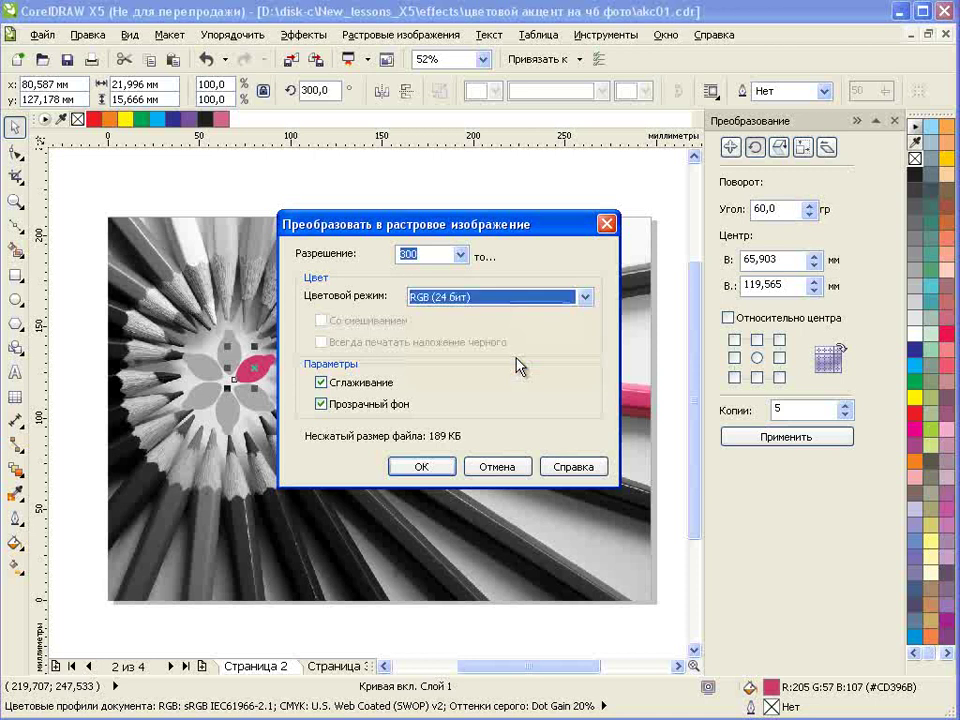
left_click(412, 467)
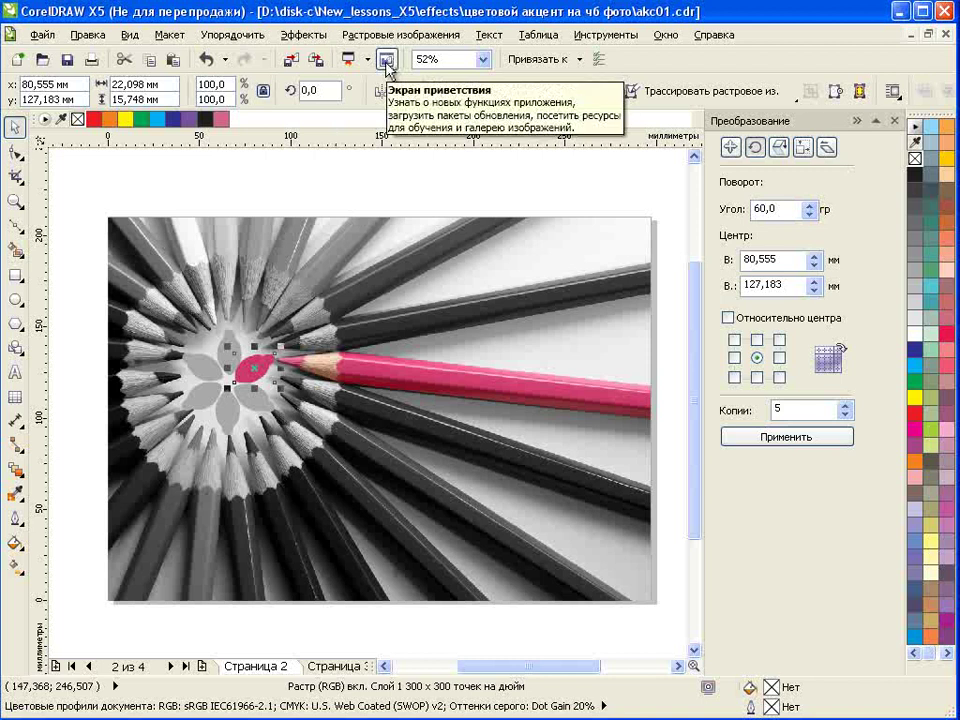
Step: Apply the coloured pencil art stroke (Цветной карандаш) to the pink petal bitmap with size 10 and outline 24
left_click(412, 36)
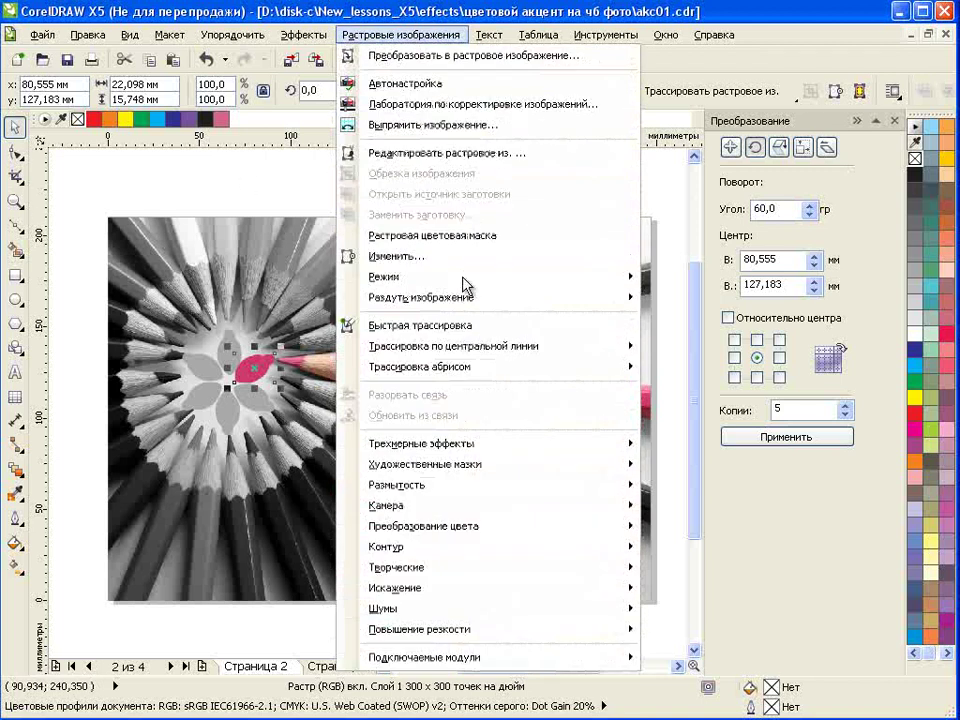
mouse_move(445, 472)
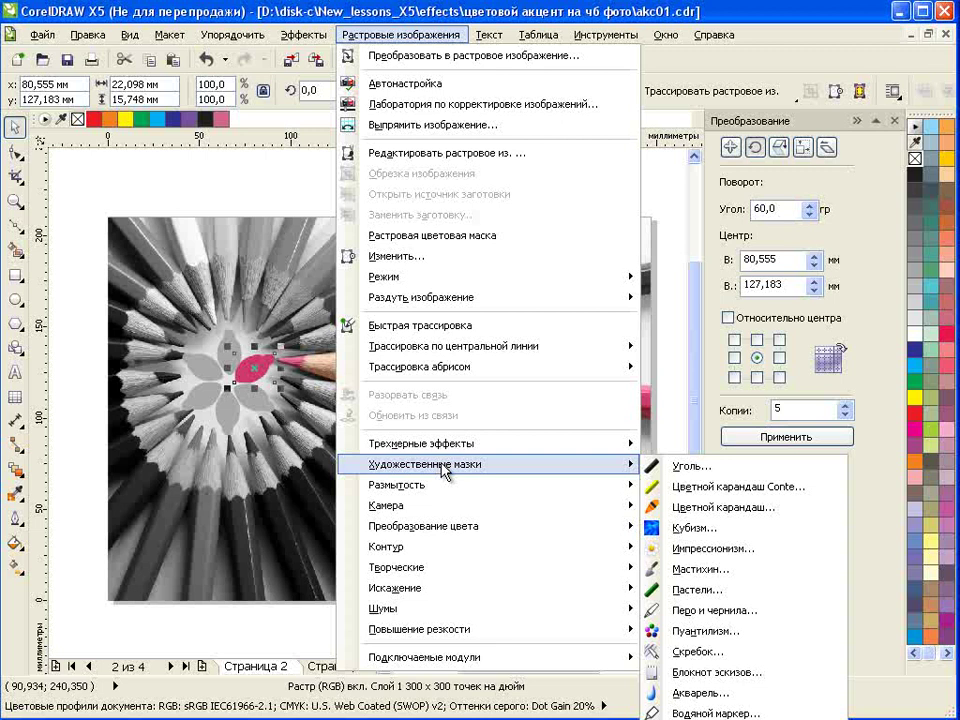
left_click(793, 506)
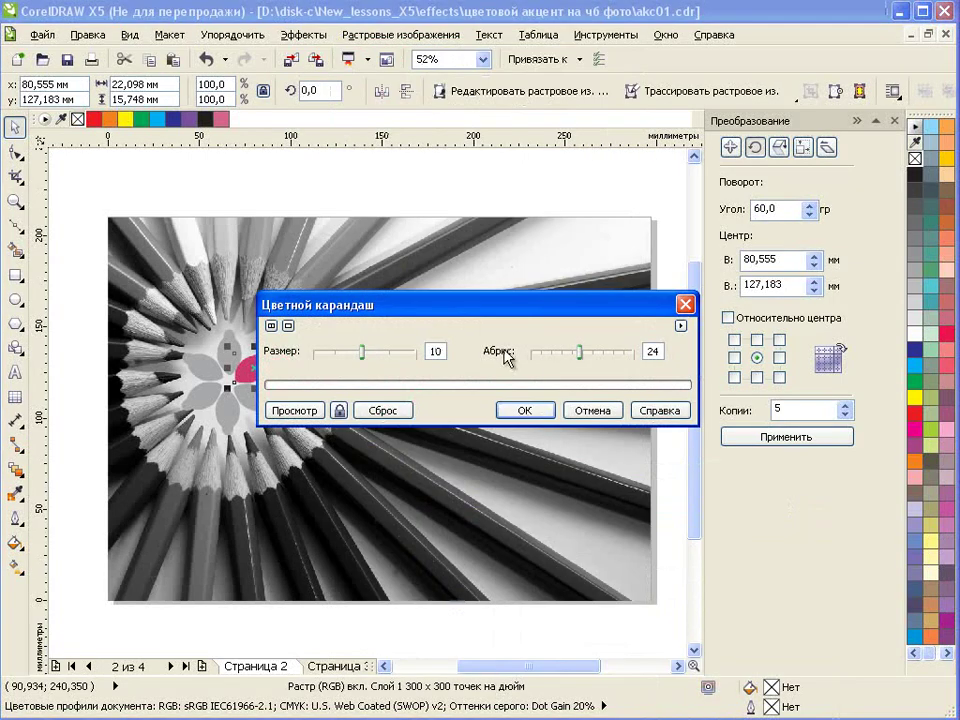
mouse_move(476, 316)
left_mouse_down()
mouse_move(572, 261)
mouse_move(637, 144)
left_mouse_up()
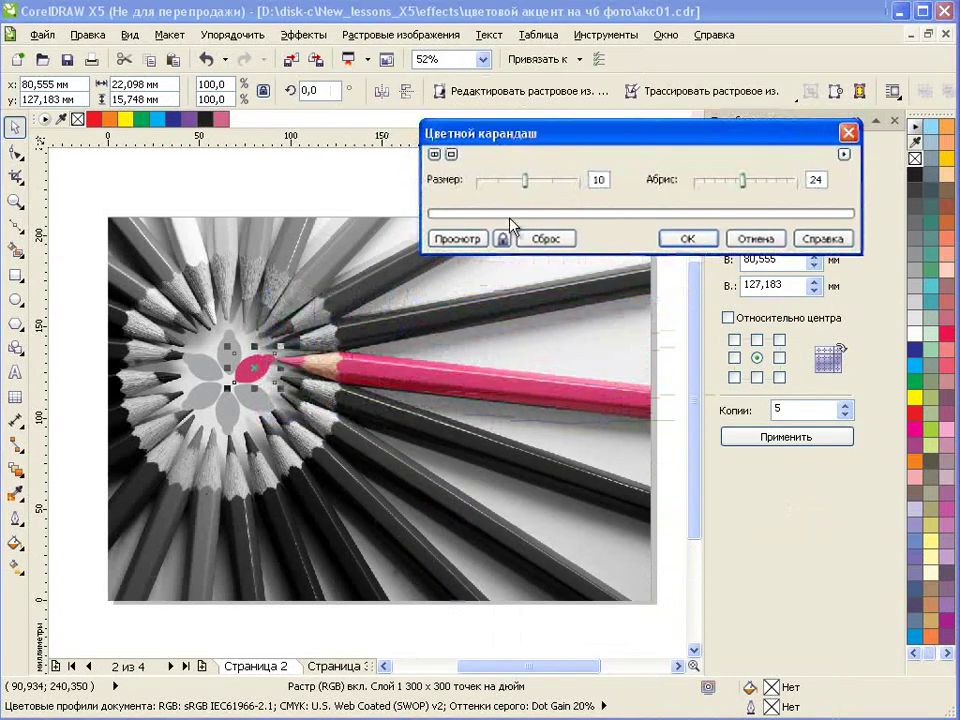
left_click(466, 243)
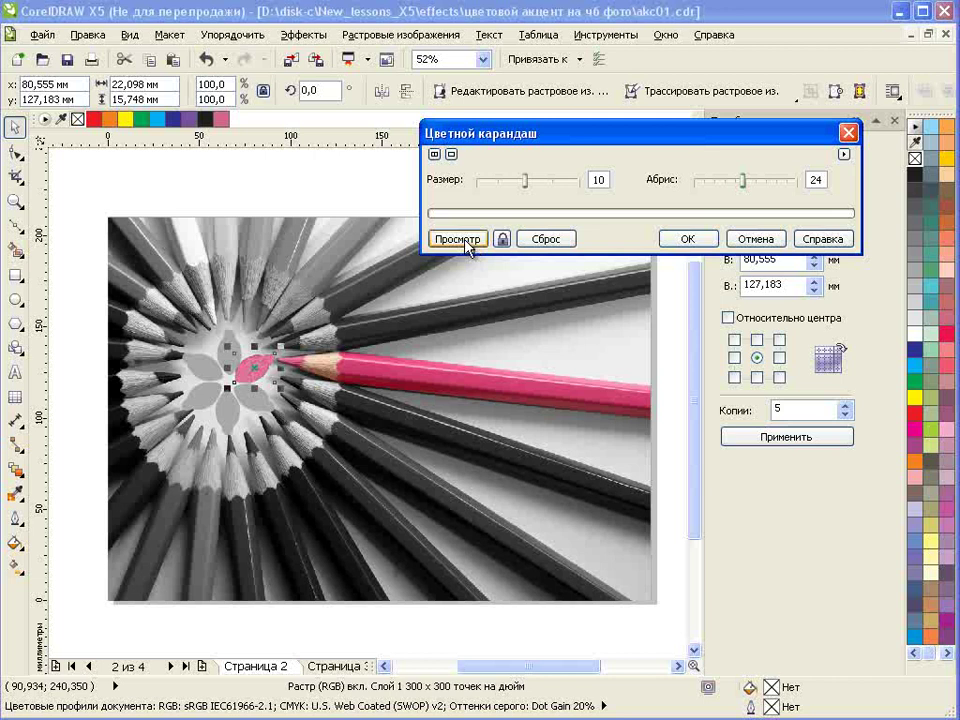
left_click(686, 240)
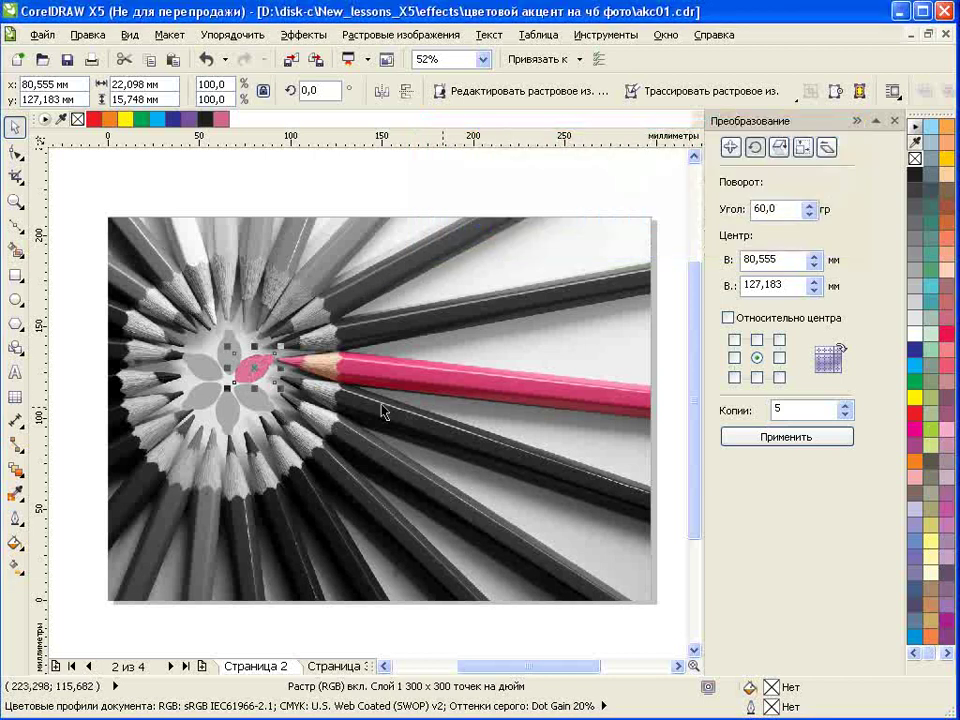
Step: Examine the finished flower and its textured pink petal up close at the pink pencil's tip
left_click(15, 200)
left_click_drag(107, 216, 645, 580)
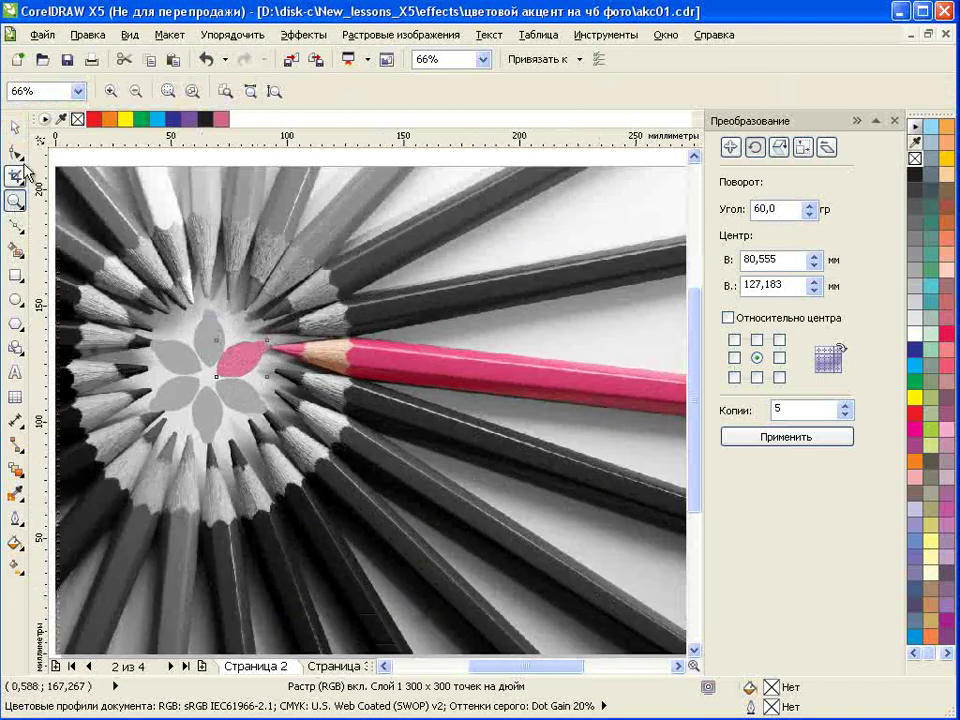
left_click(15, 127)
left_click(100, 158)
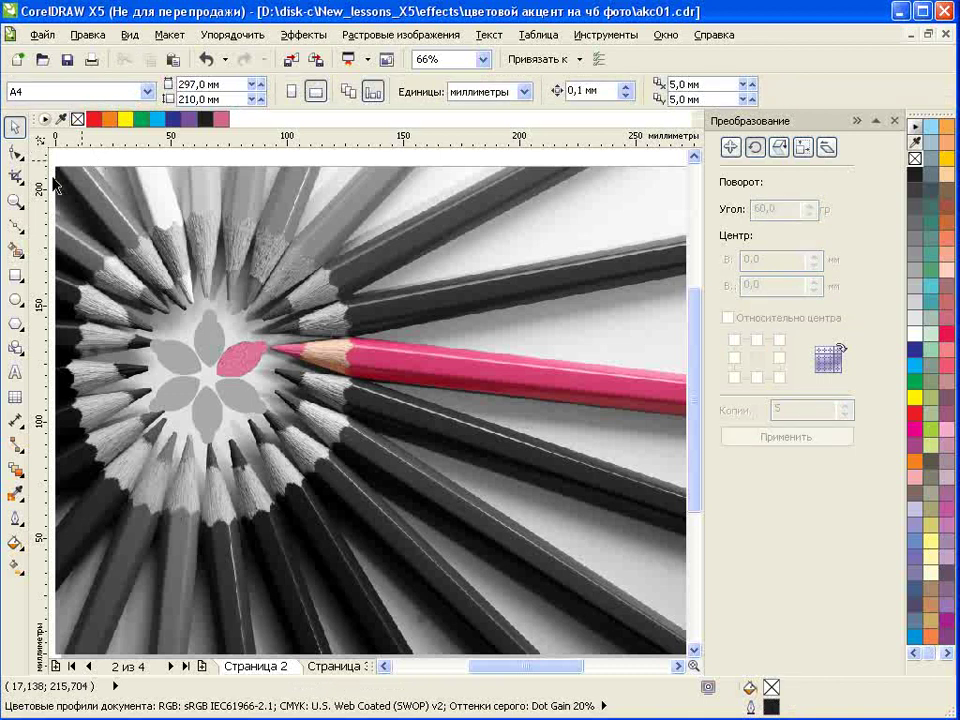
left_click(15, 200)
left_click(135, 90)
left_click(15, 127)
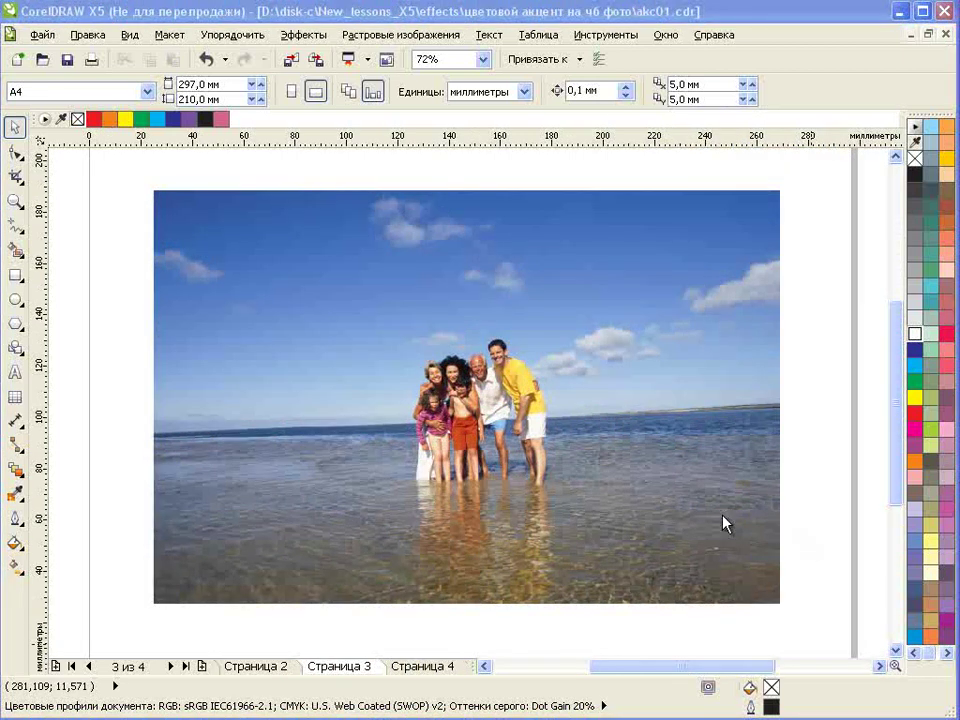
Step: Draw a rectangle about 91 × 71 mm around the family in the beach photo, centred at about 150.7, 99.2 mm
left_click(15, 274)
left_click_drag(370, 328, 600, 505)
left_click(15, 127)
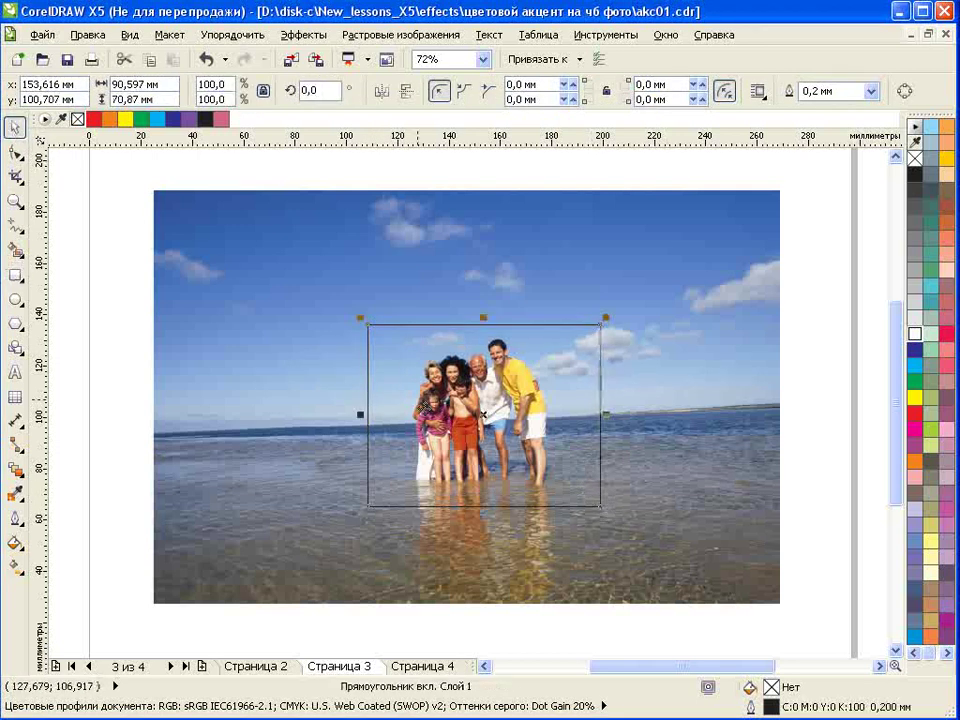
left_click_drag(456, 418, 449, 422)
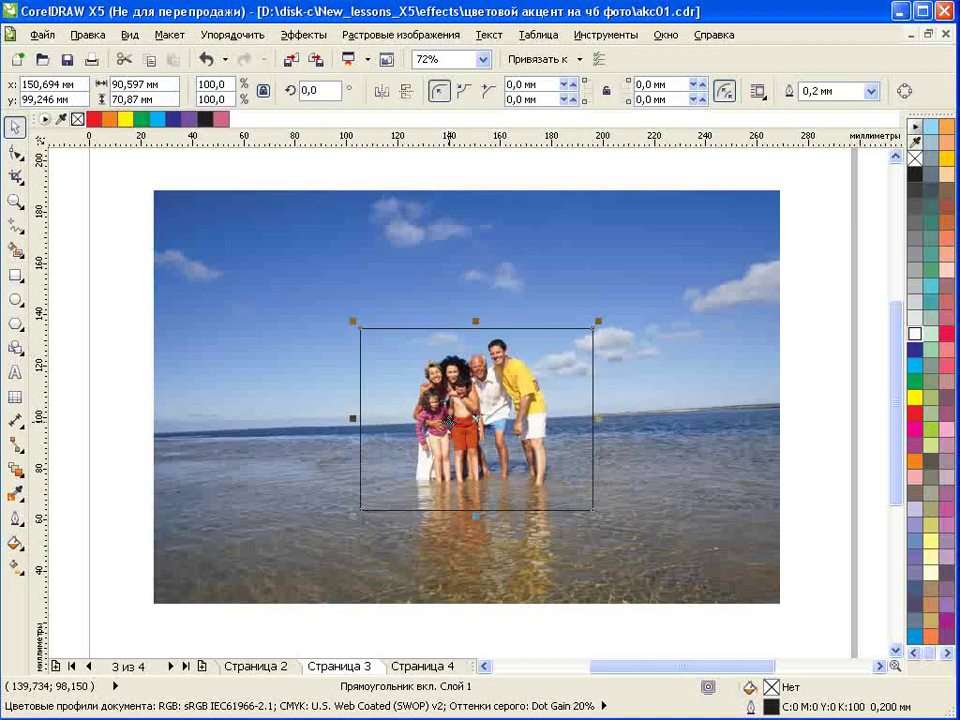
Step: Rotate the rectangle around the family about 12.2° counter-clockwise and enlarge it to 110%
left_click(464, 411)
left_click_drag(598, 325, 579, 297)
left_click(565, 333)
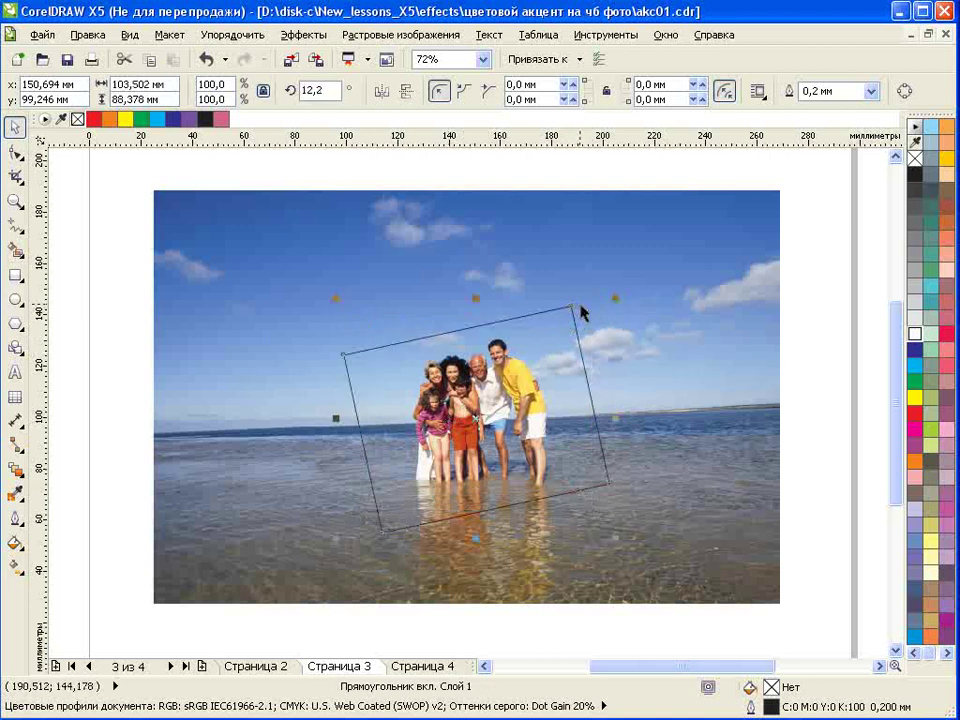
left_click_drag(614, 300, 629, 287)
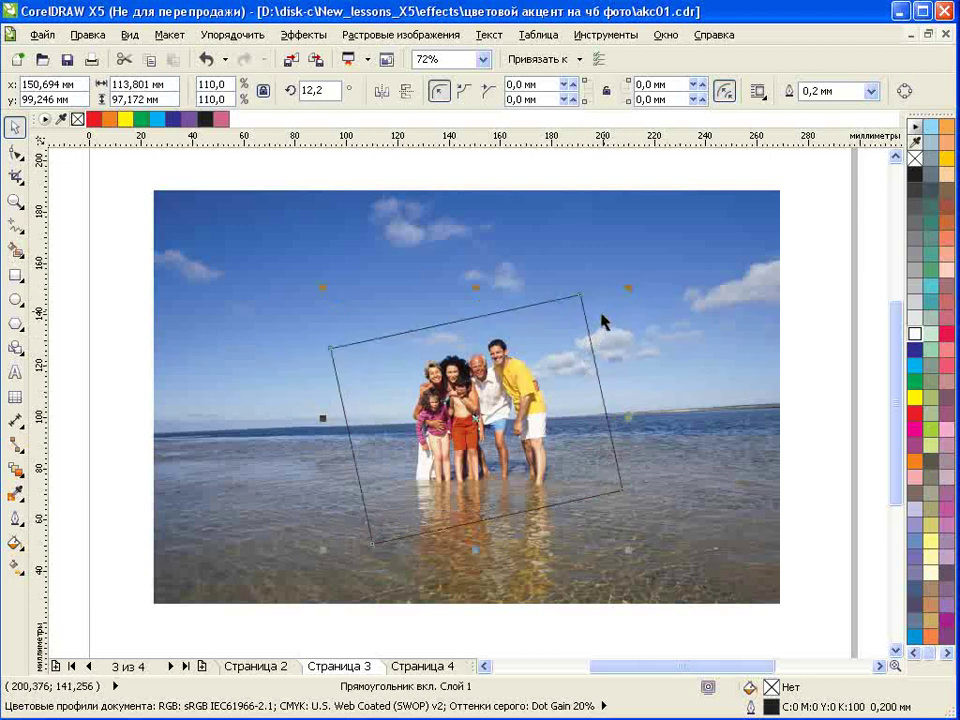
Step: Intersect the tilted rectangle with the beach photo to create a separate cropped piece showing the family
left_click(580, 258, "shift")
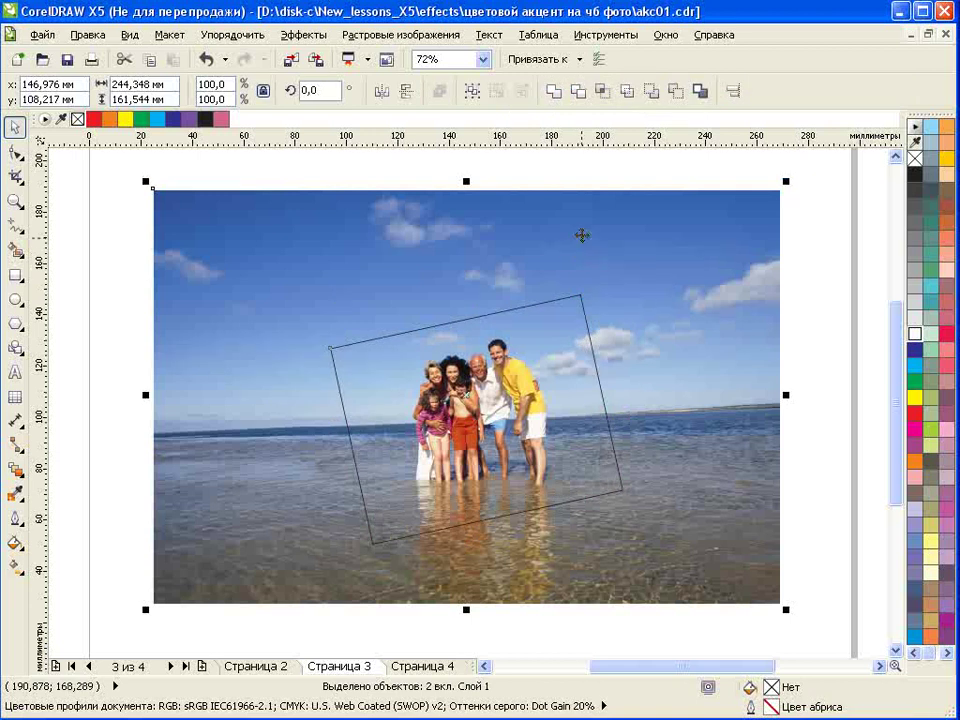
left_click(602, 91)
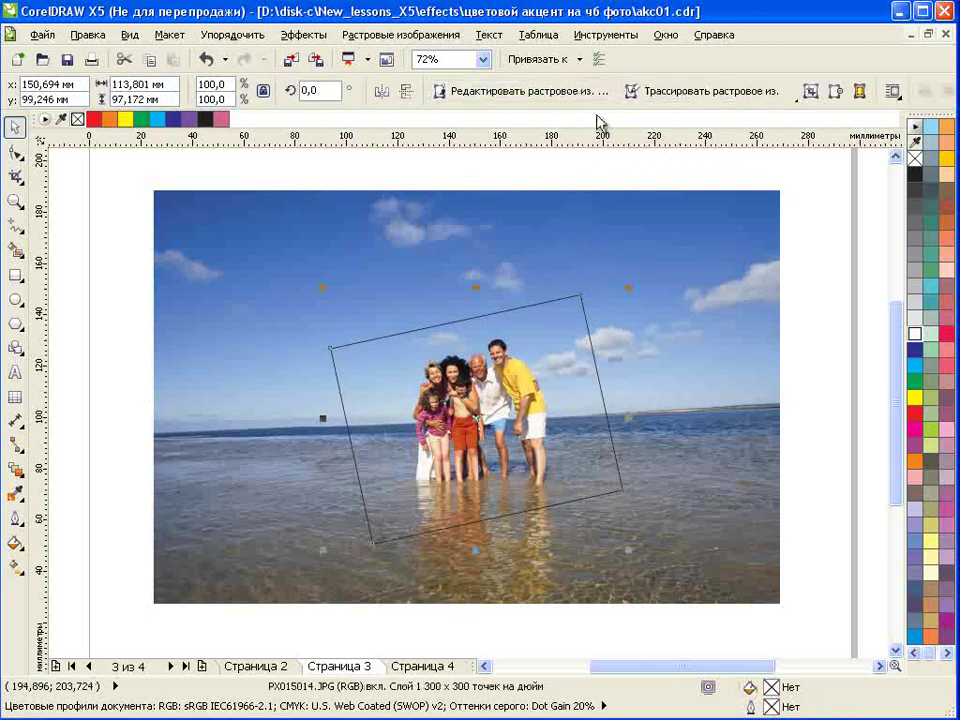
left_click(585, 160)
left_click_drag(535, 354, 673, 336)
left_click(491, 401)
left_click_drag(491, 401, 365, 351)
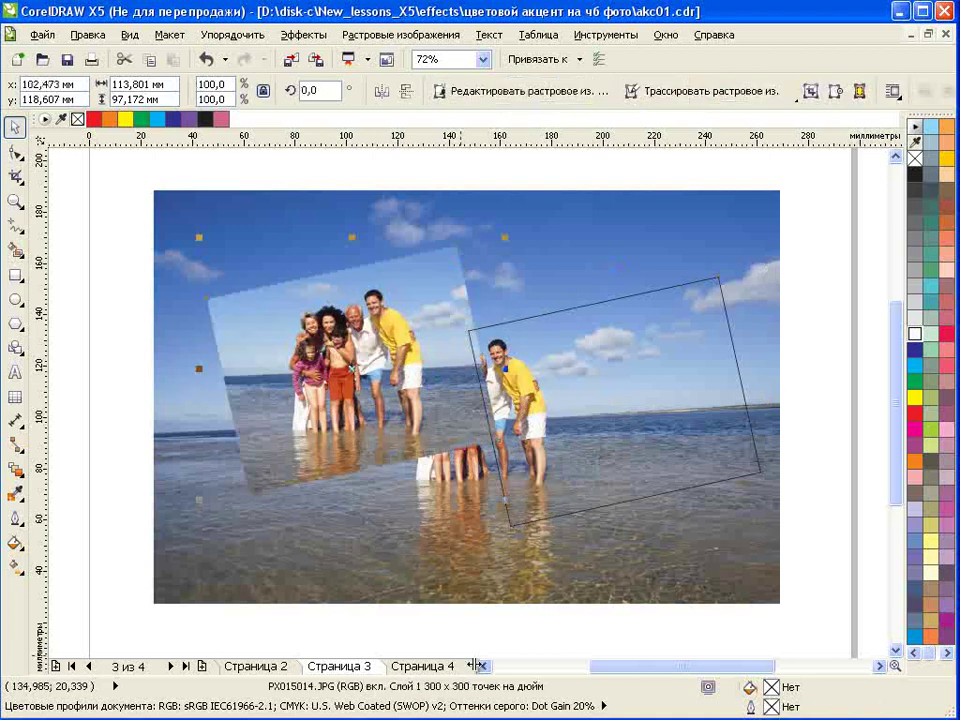
left_click(207, 60)
left_click(208, 60)
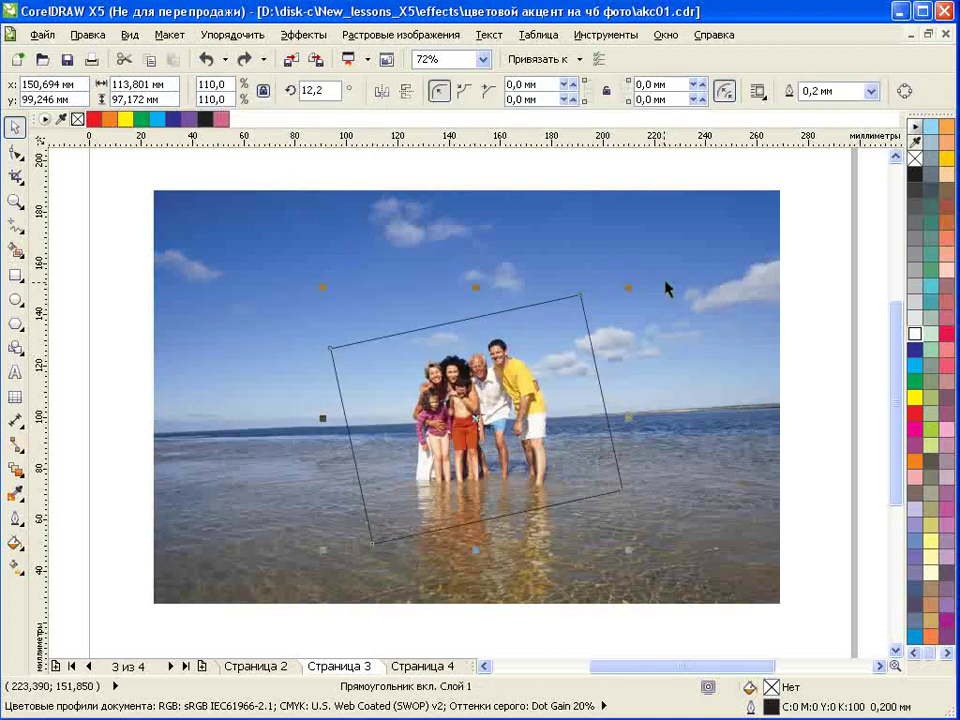
Step: Give the tilted rectangle around the family a 3.0 mm white outline
left_click(643, 172)
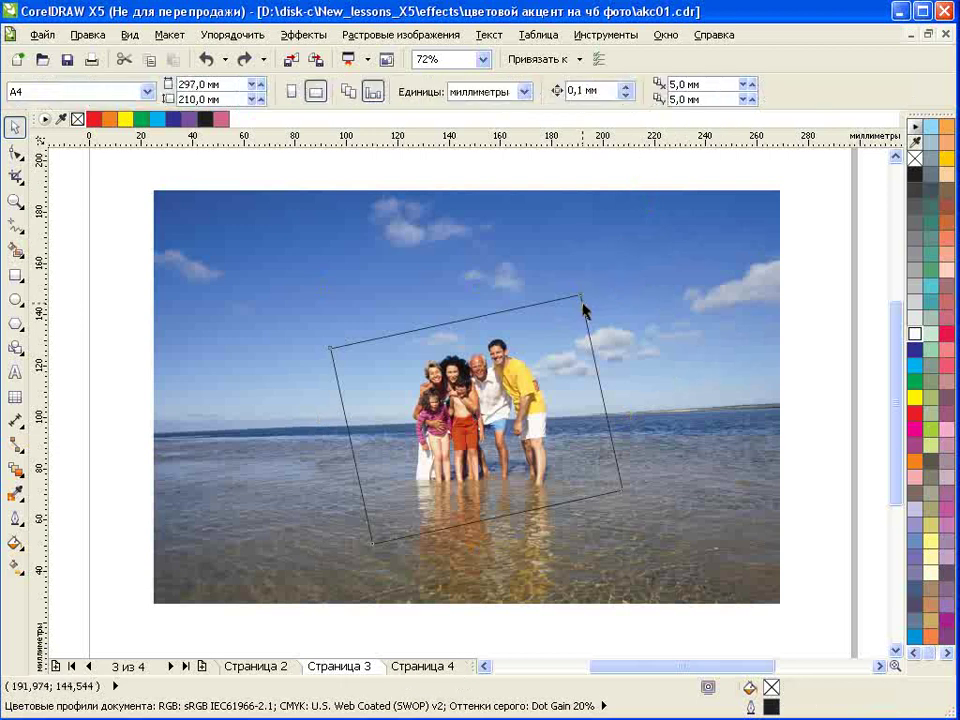
left_click(583, 305)
left_click(871, 91)
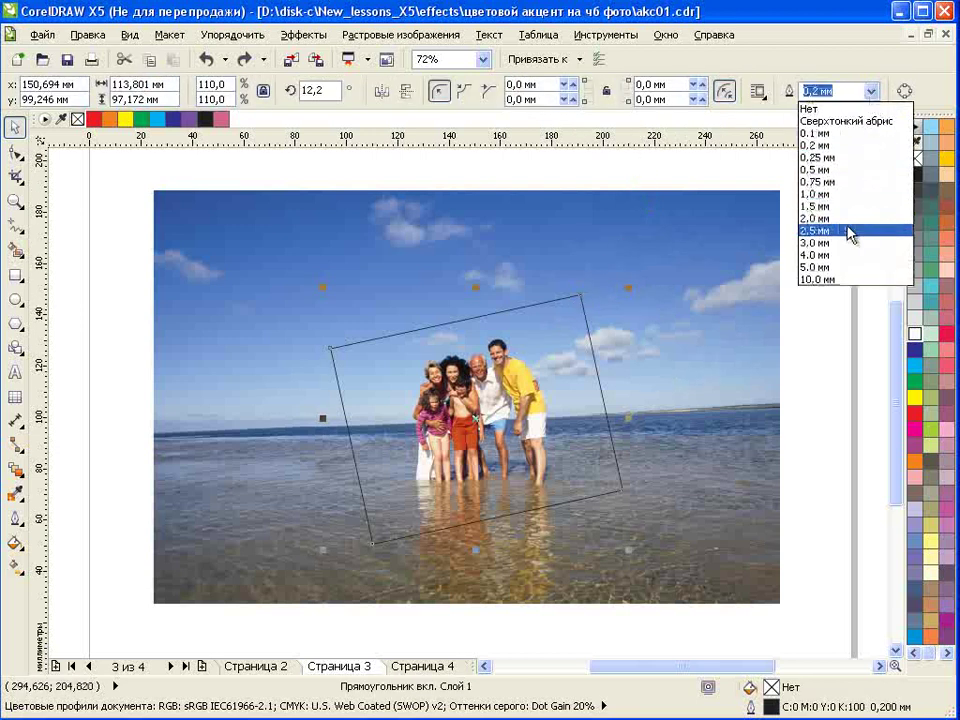
left_click(846, 245)
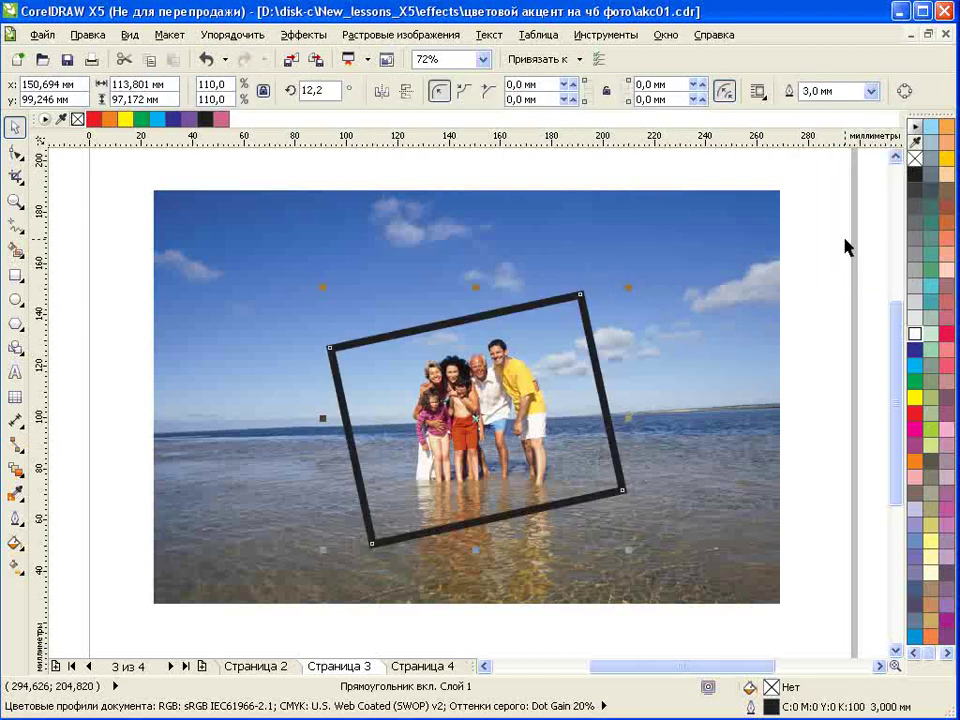
right_click(914, 336)
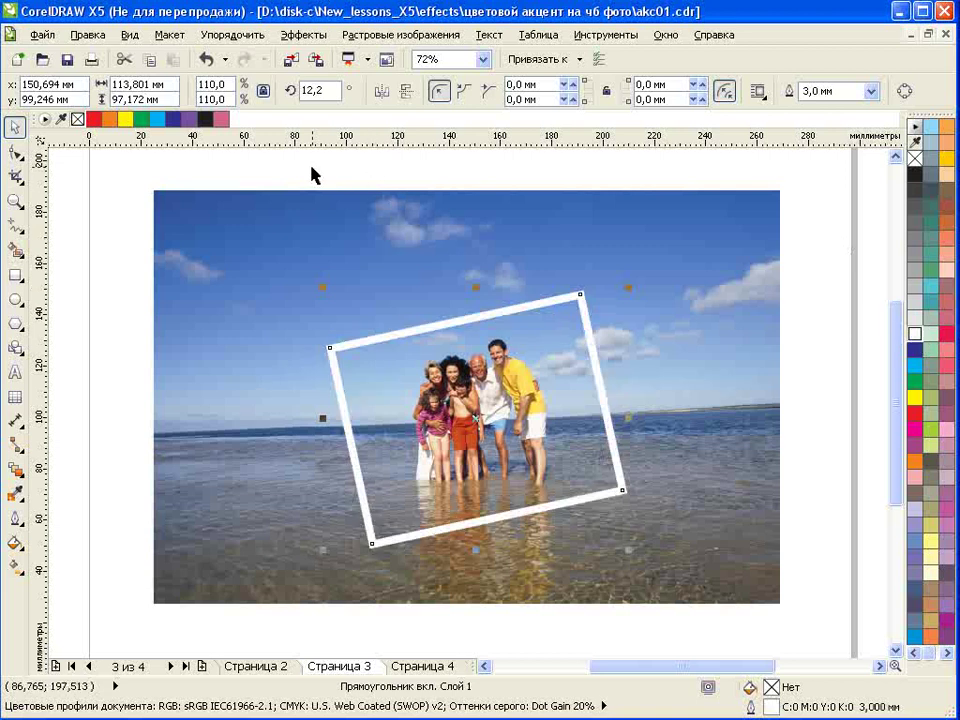
Step: Group the white frame with the cropped family piece and select the full beach photo behind them
left_click_drag(311, 203, 666, 583)
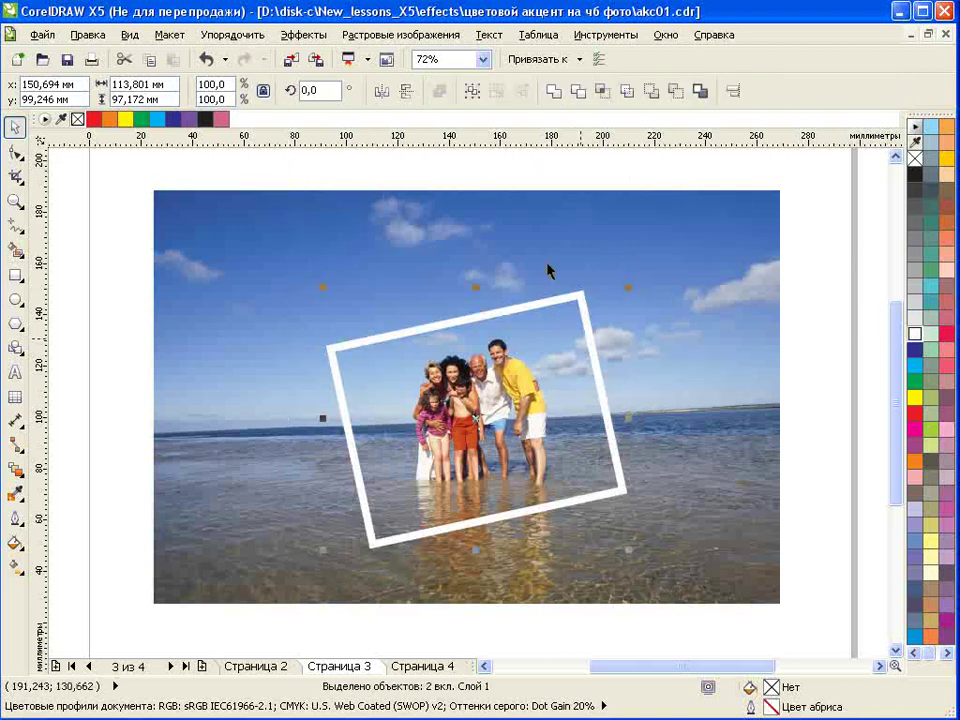
left_click(472, 91)
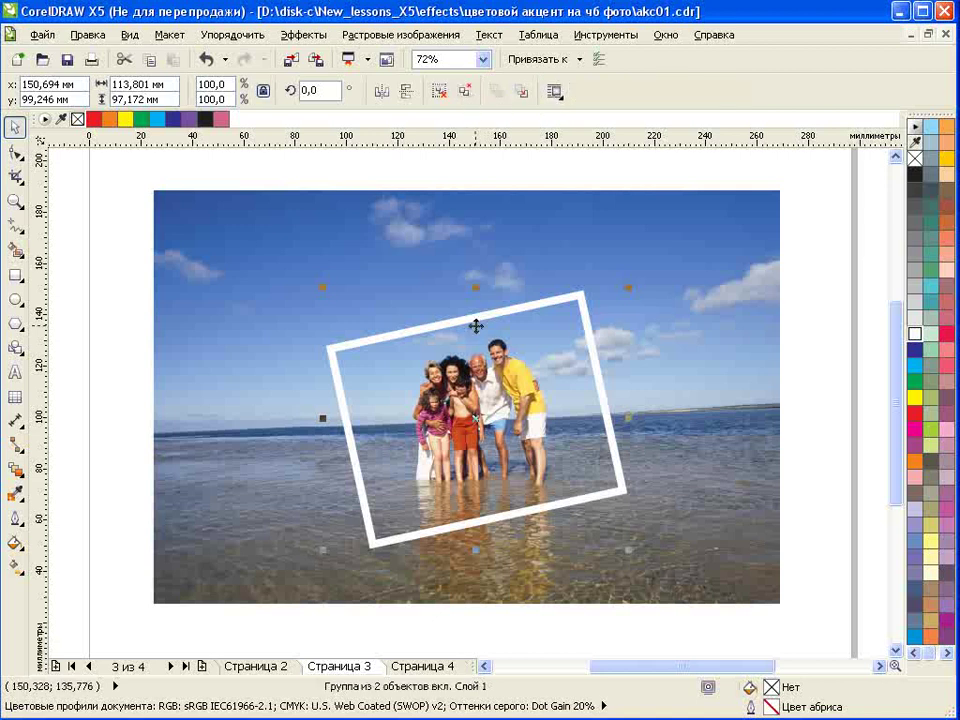
left_click(501, 220)
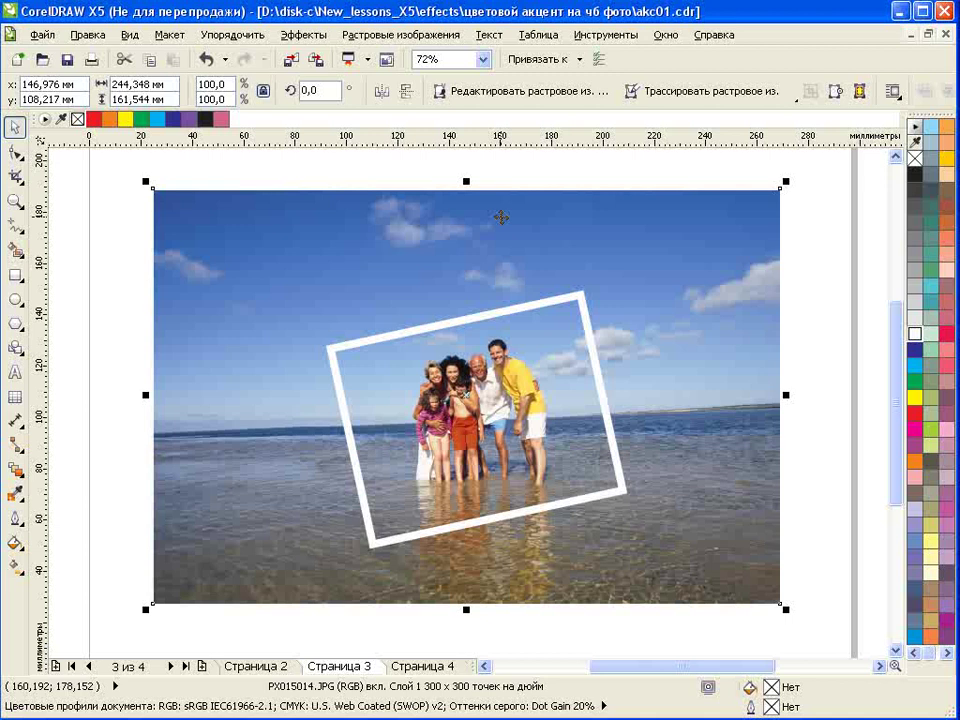
left_click(437, 35)
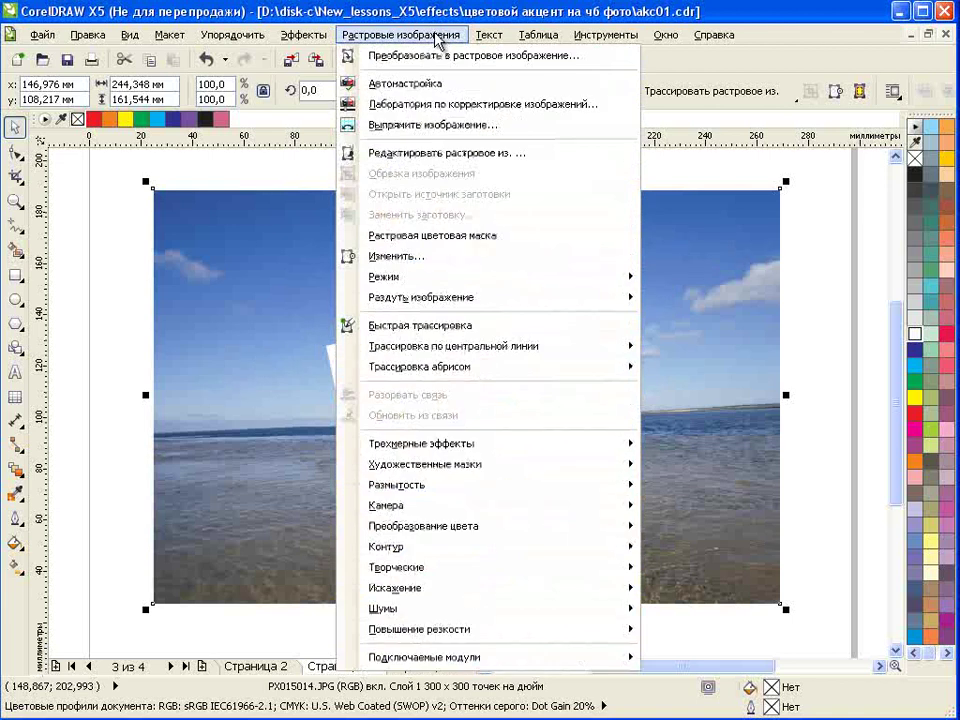
left_click(436, 58)
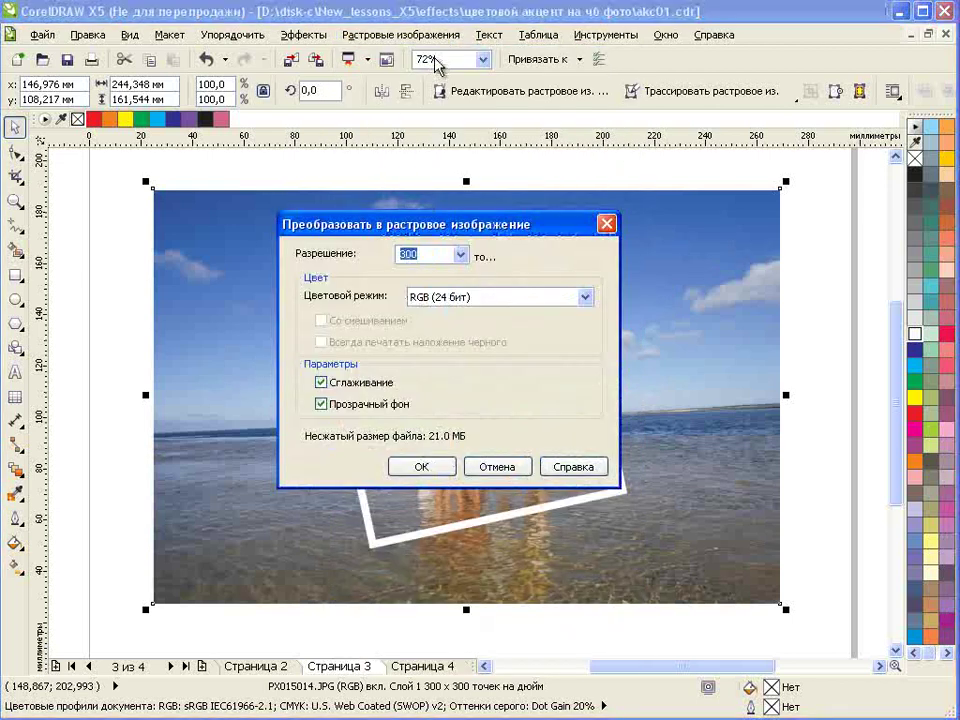
left_click(489, 465)
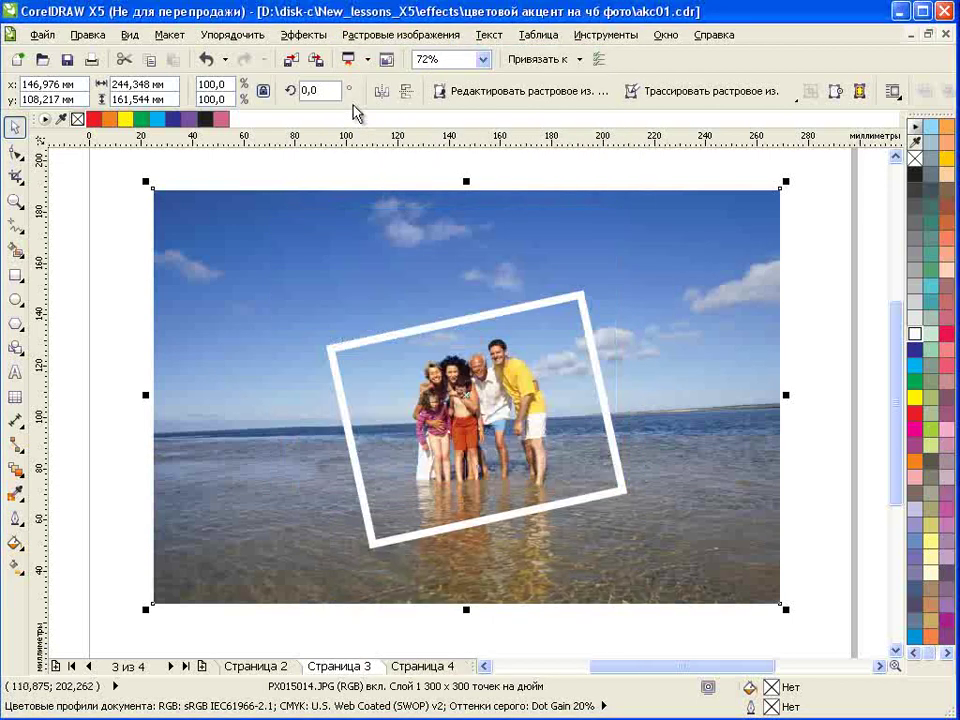
Step: Desaturate the full beach photo behind the framed piece
left_click(304, 36)
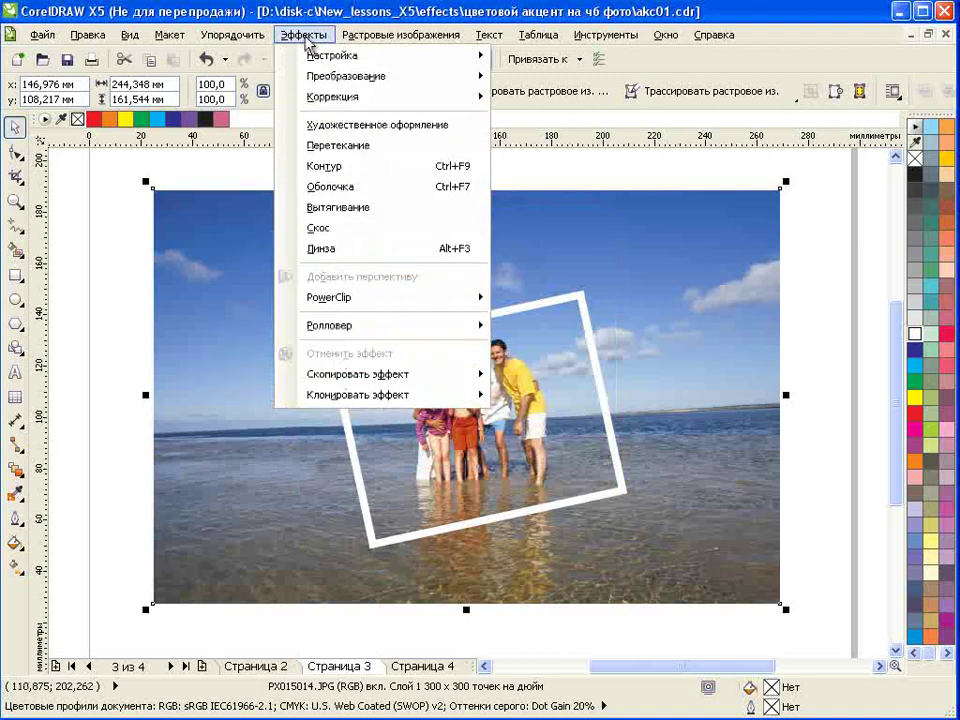
mouse_move(314, 56)
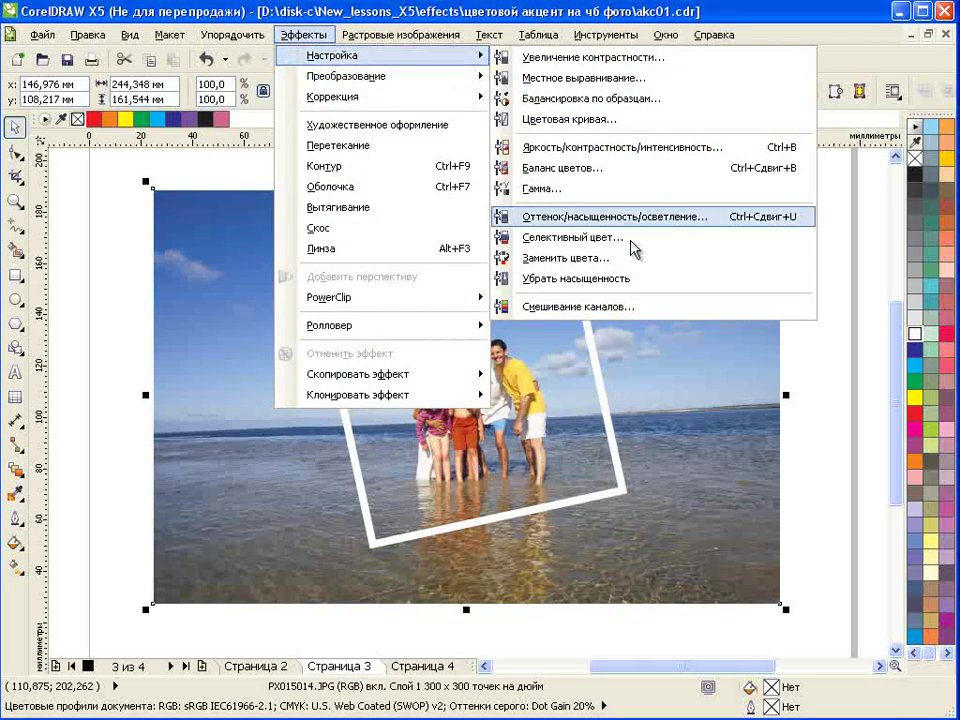
left_click(624, 277)
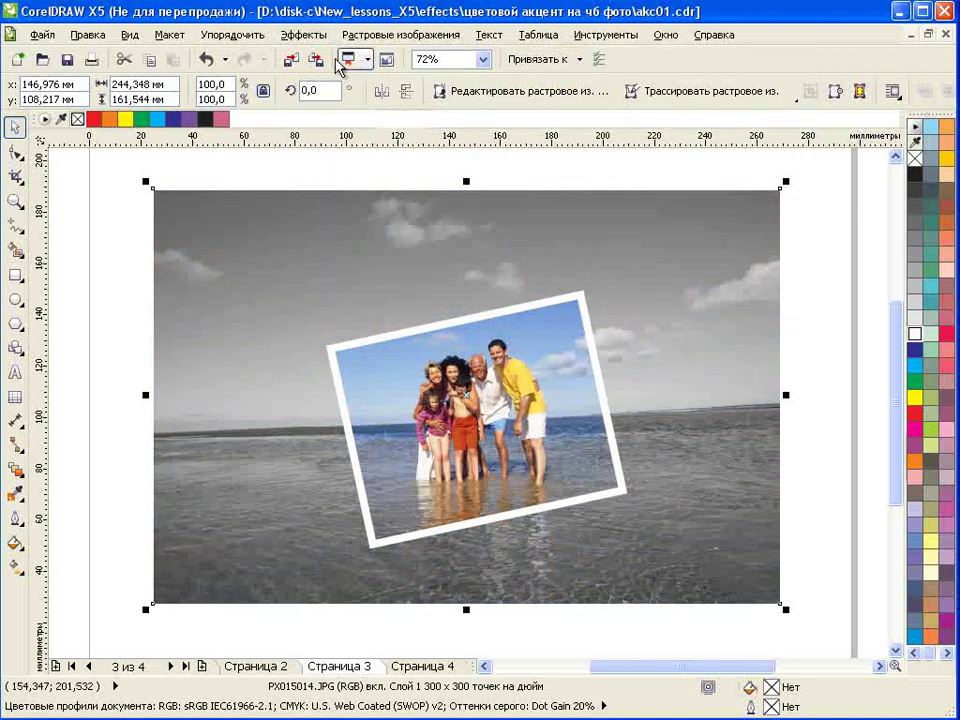
Step: Try darkening the desaturated beach photo with a tone curve through X 121, Y 58, and discard the change
left_click(304, 35)
mouse_move(330, 60)
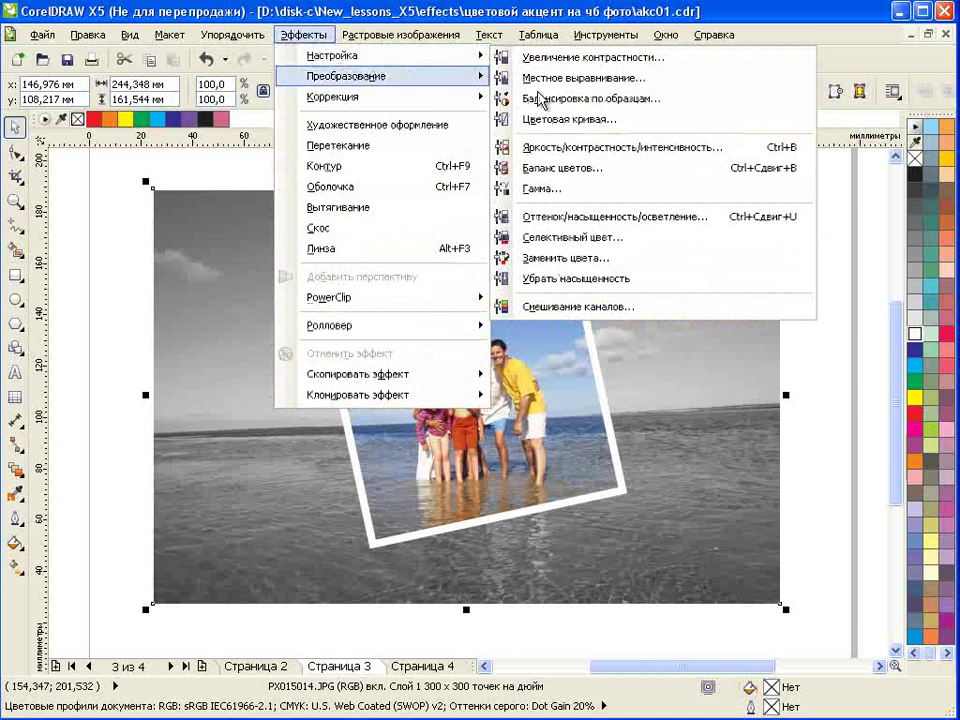
left_click(560, 118)
left_click_drag(533, 188, 760, 41)
left_click_drag(564, 219, 596, 248)
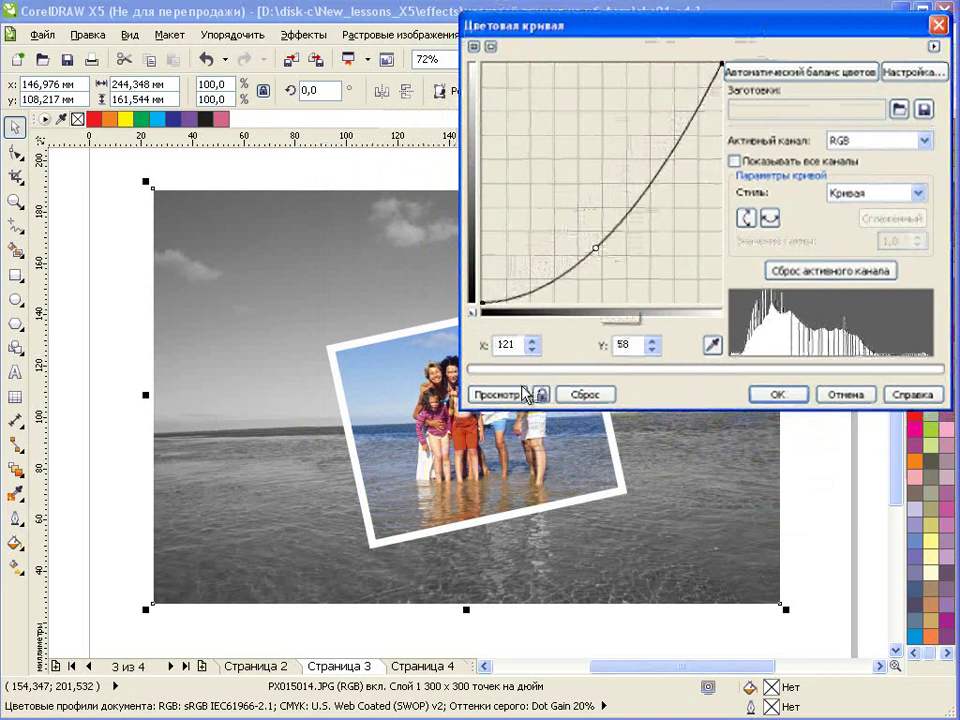
left_click(514, 394)
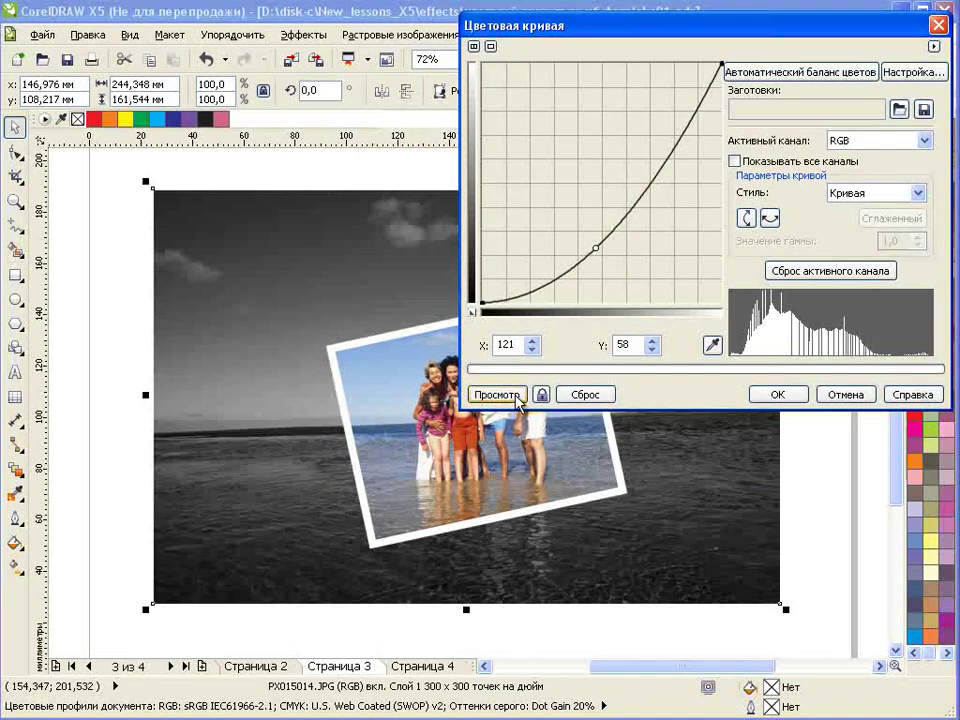
left_click(845, 394)
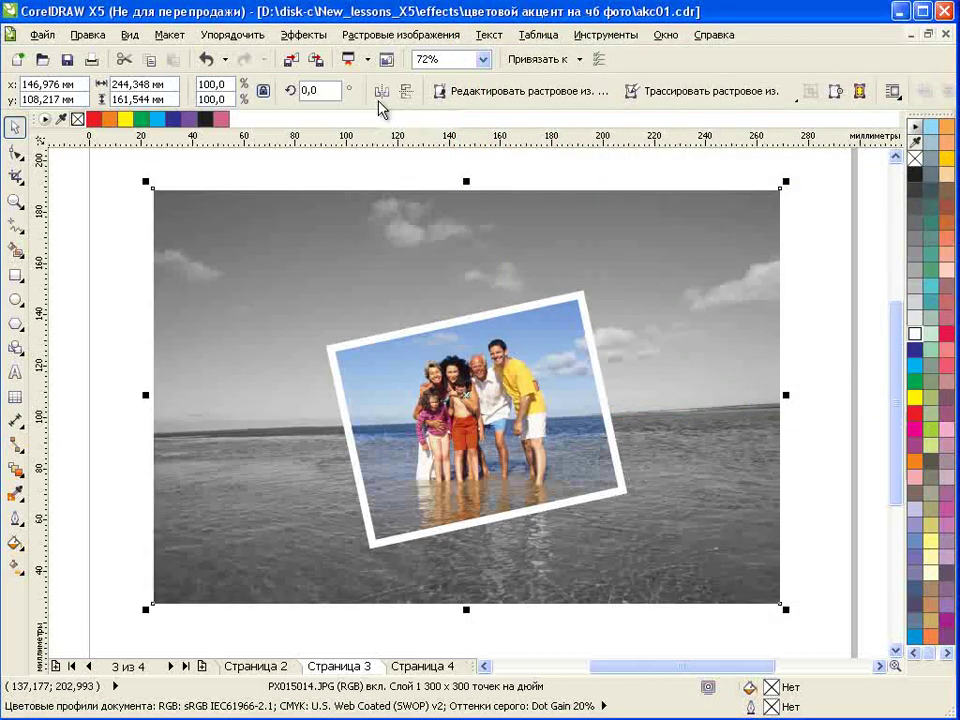
Step: Open the beach photo in the Image Adjustment Lab and save a cool violet snapshot with temperature 6521 and tint -39
left_click(348, 38)
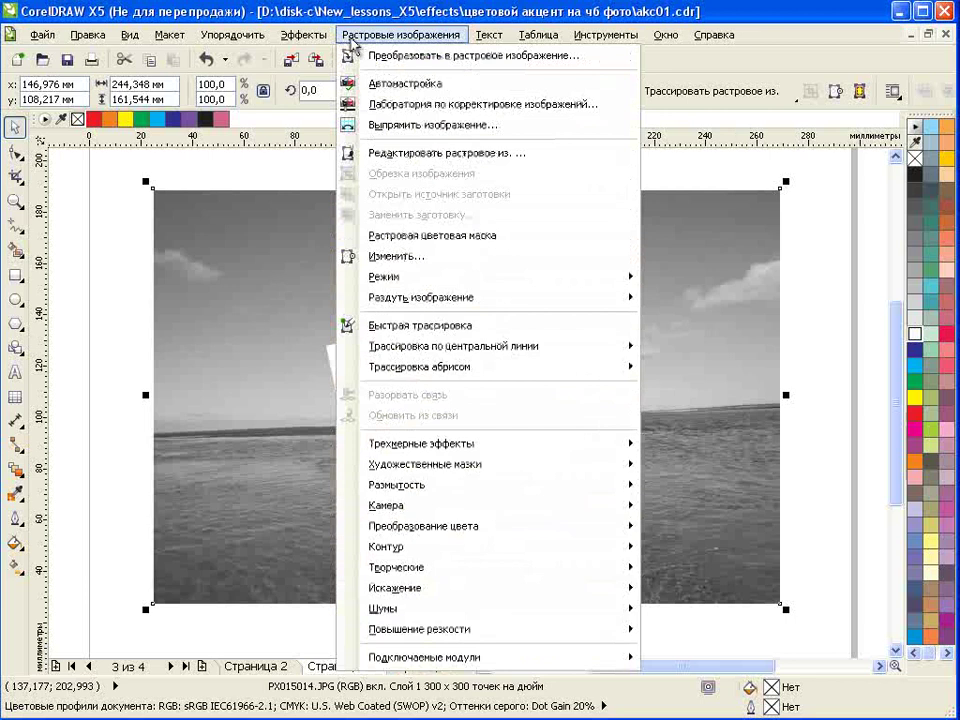
left_click(406, 105)
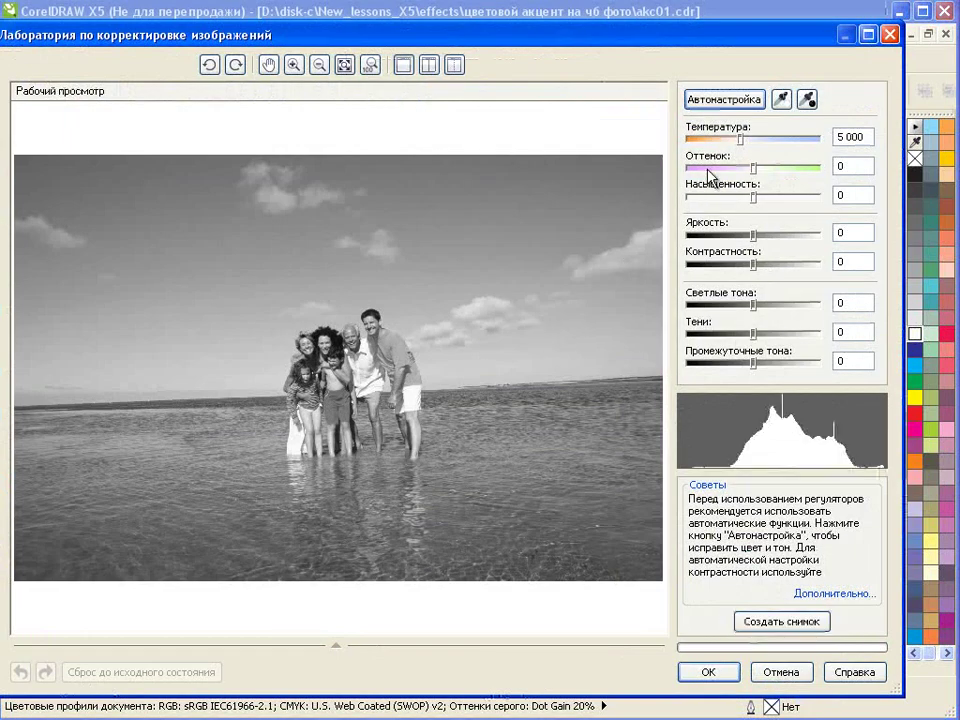
mouse_move(743, 148)
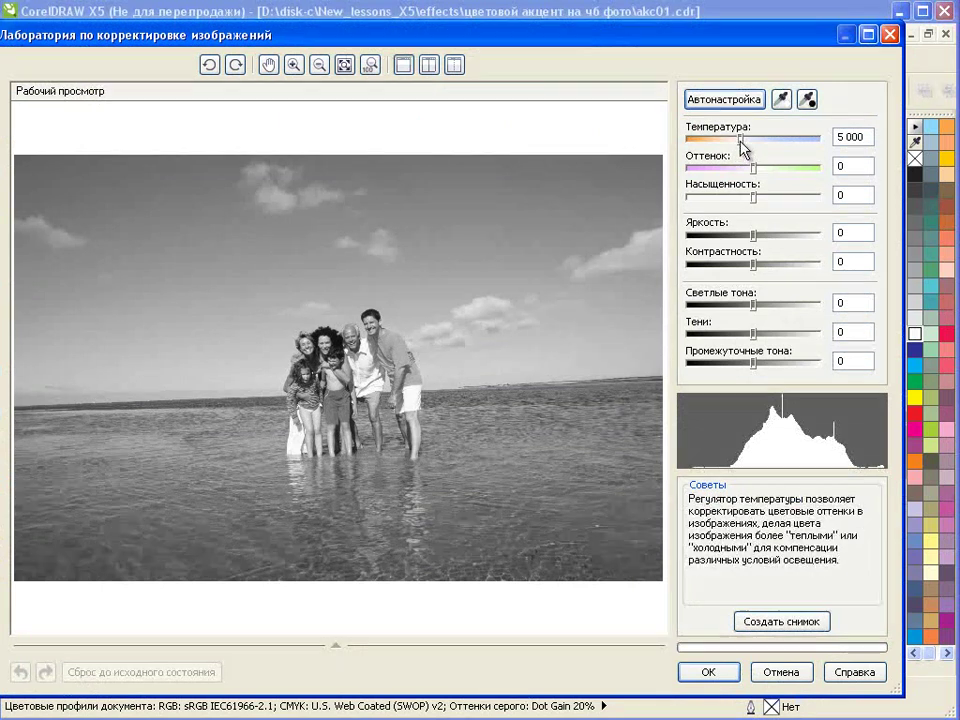
left_click_drag(743, 148, 727, 170)
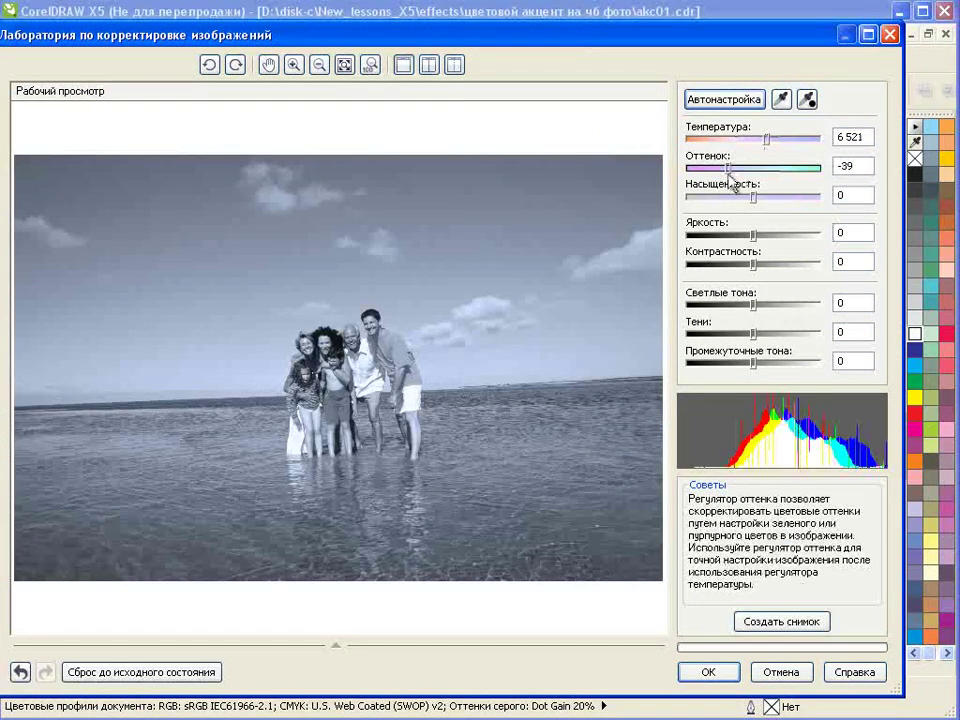
left_click(762, 623)
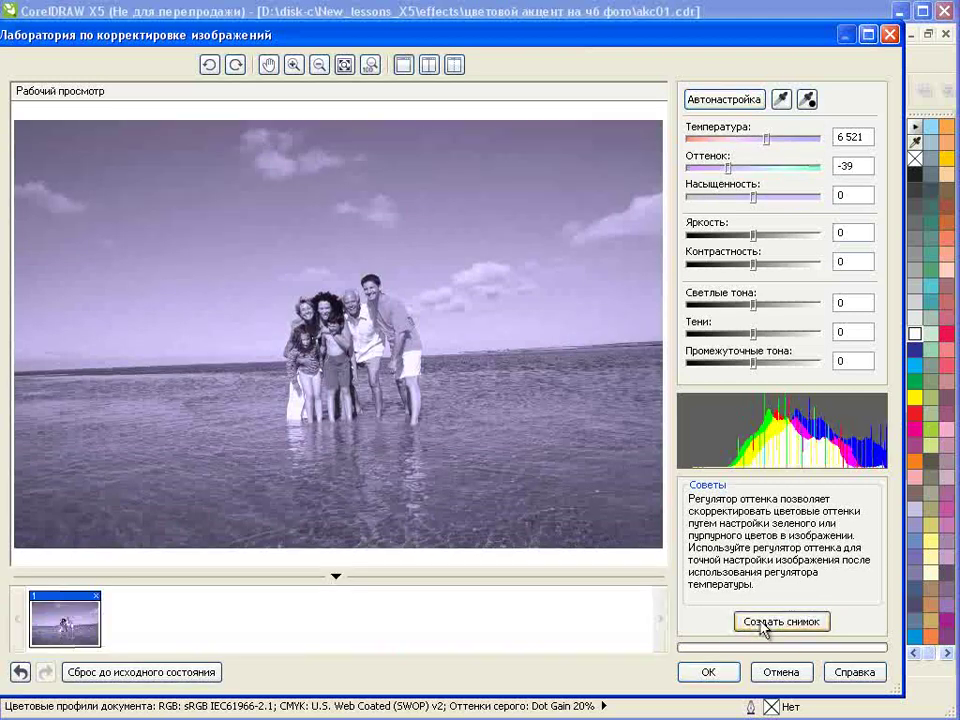
Step: Save a warm snapshot with temperature 3489, tint -23, saturation 12 and brightness 30, and a pinker one with tint -41
left_click_drag(767, 145, 774, 246)
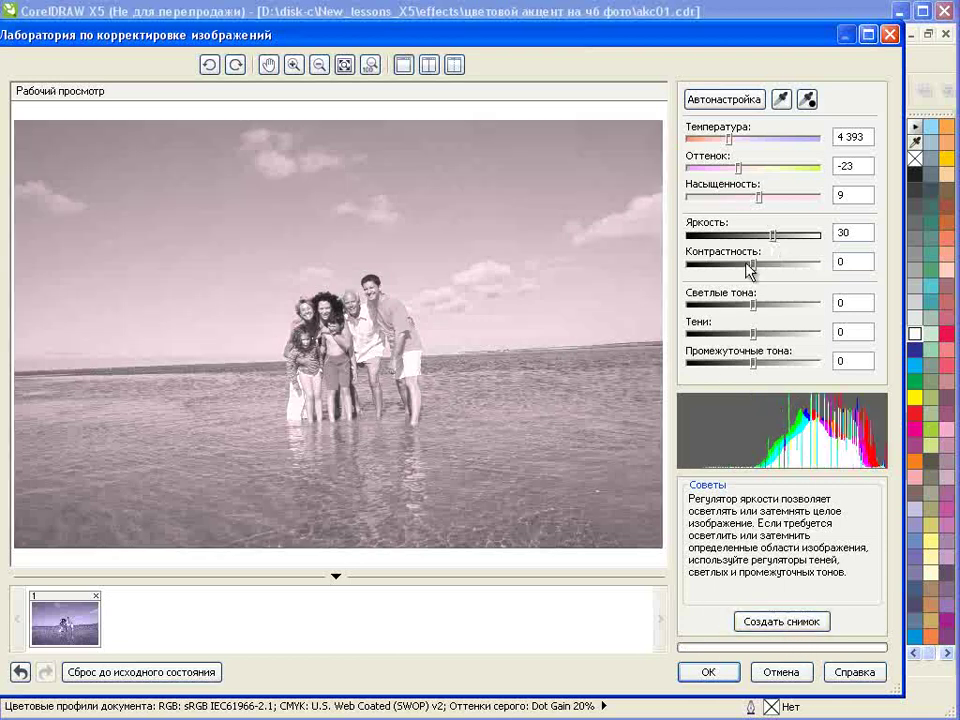
left_click_drag(730, 140, 713, 141)
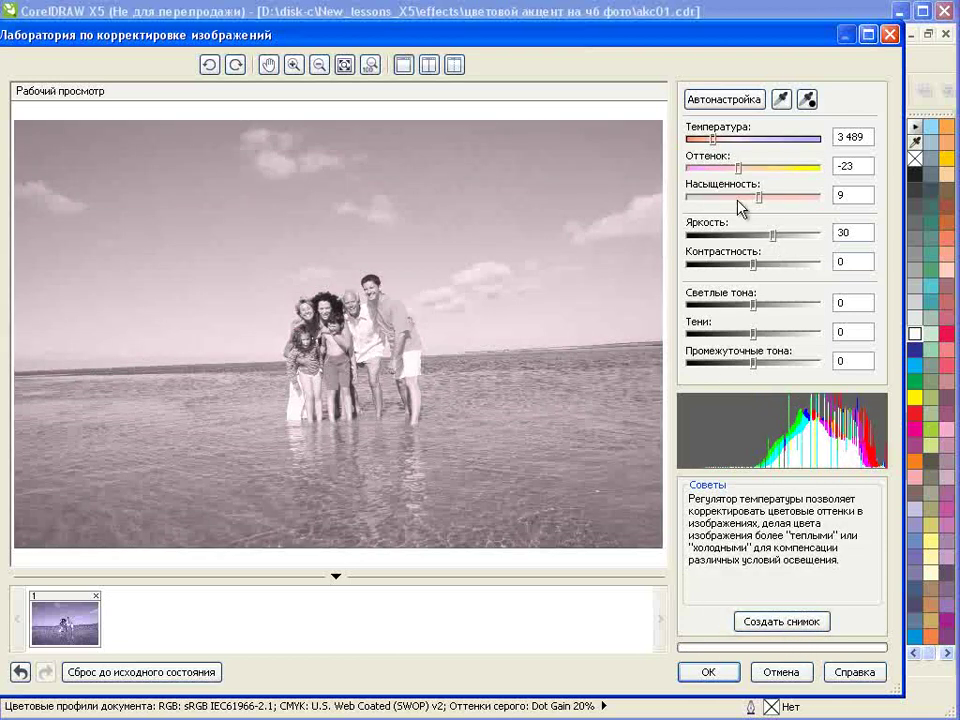
left_click_drag(760, 196, 763, 196)
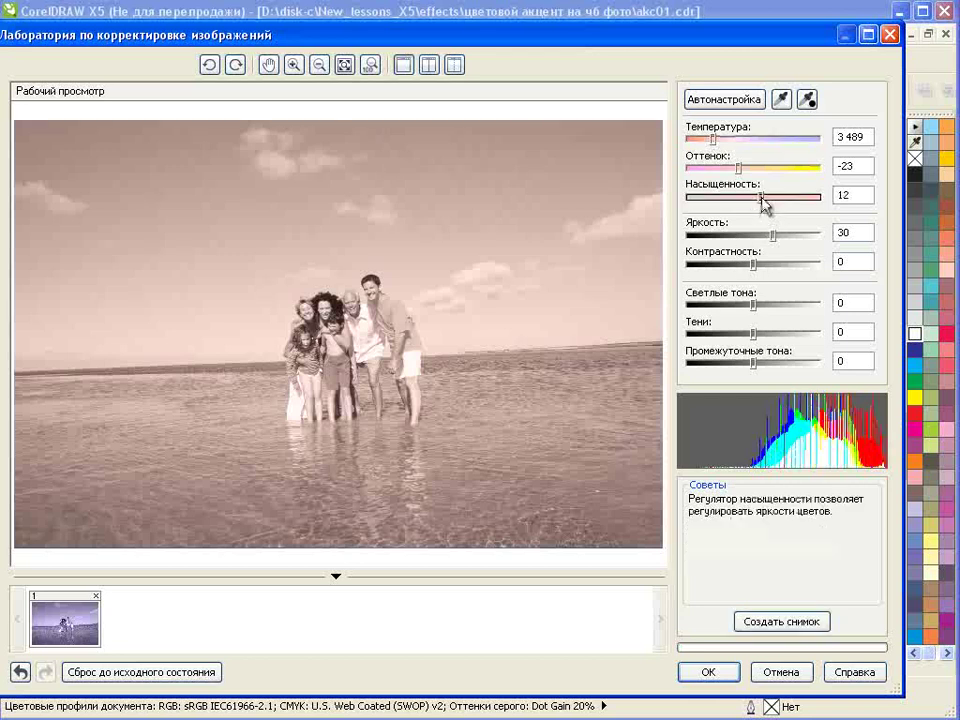
left_click(780, 623)
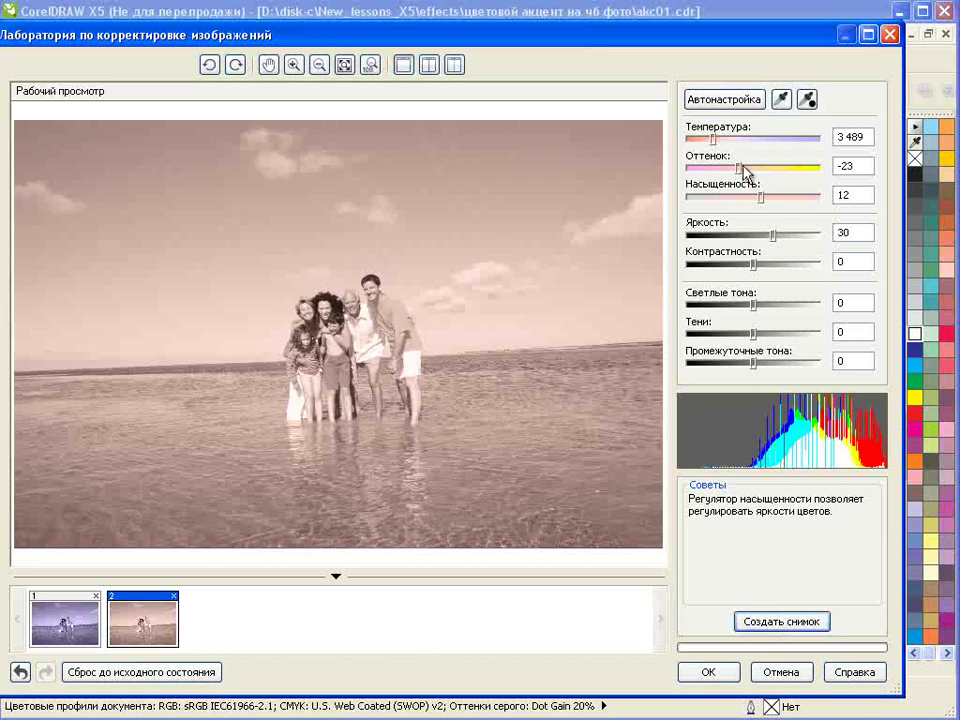
left_click_drag(748, 171, 728, 182)
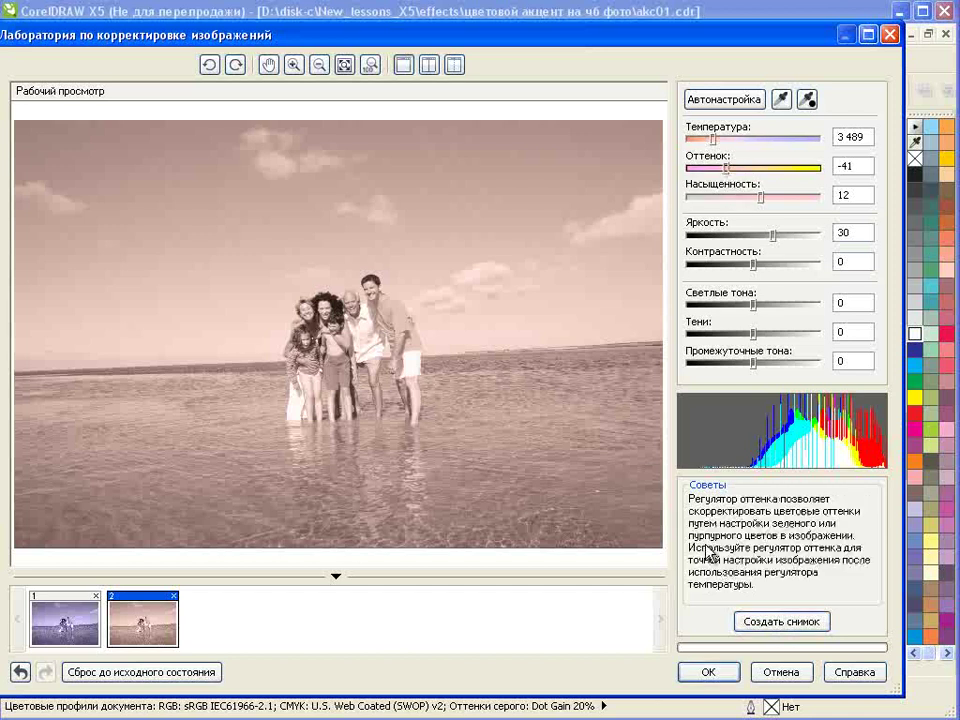
left_click(758, 622)
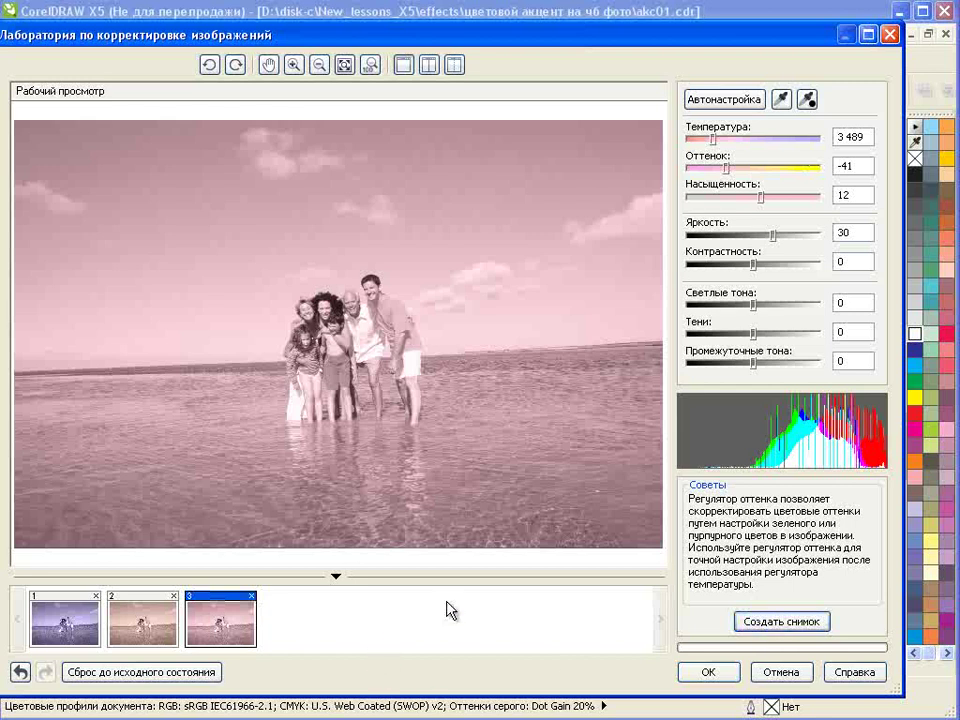
Step: Set temperature 6308, tint -60 and saturation -6, save this as a snapshot, and apply the adjustments to the beach photo
left_click_drag(713, 141, 714, 169)
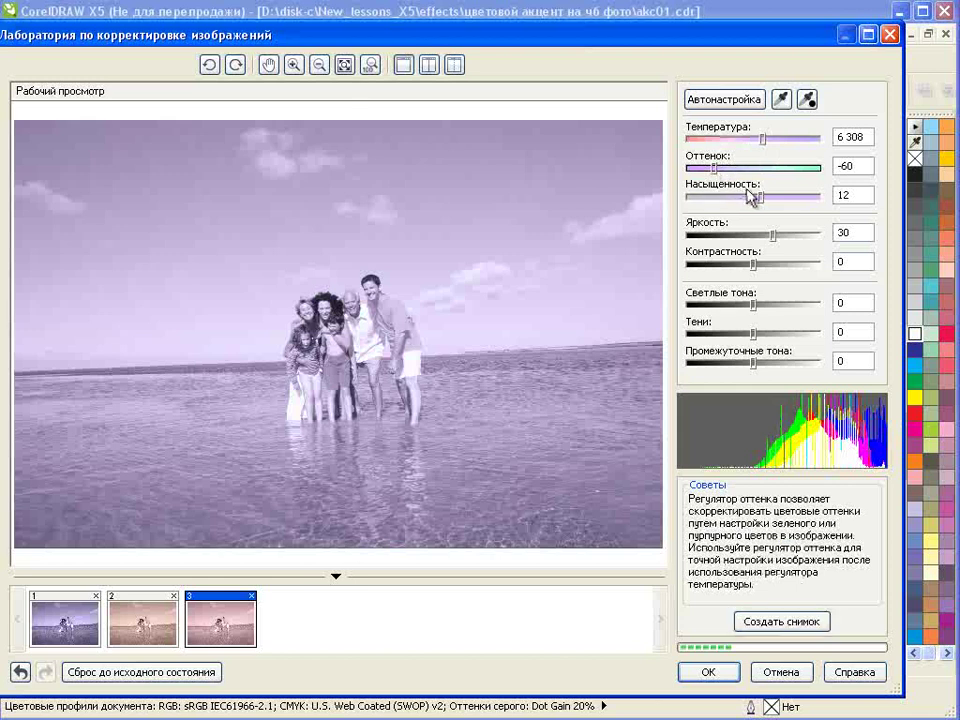
left_click_drag(760, 198, 749, 198)
left_click(790, 622)
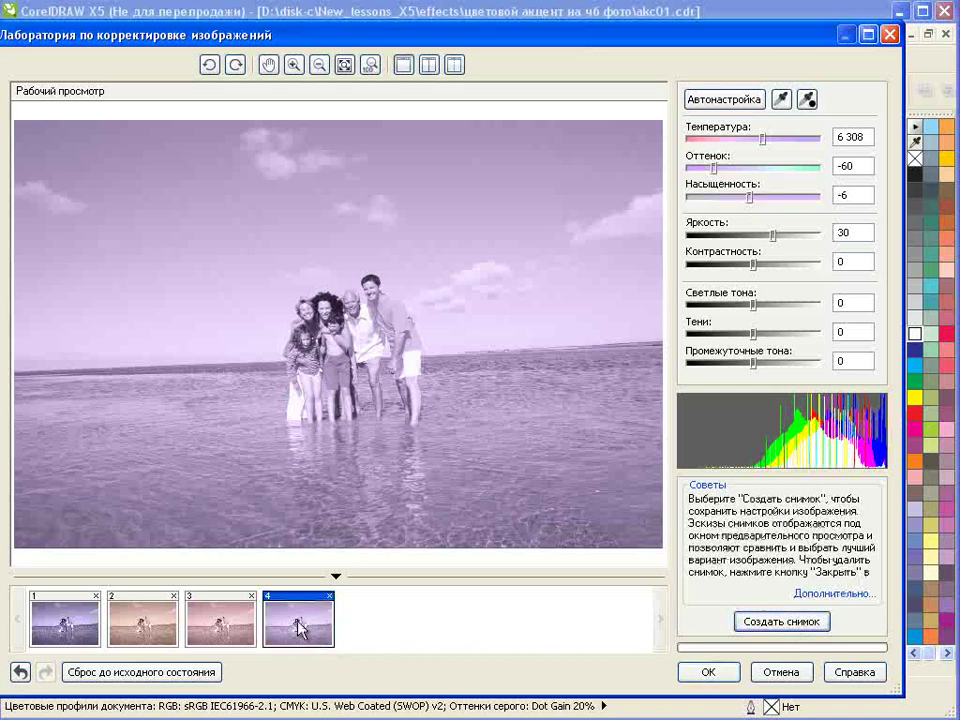
left_click(703, 672)
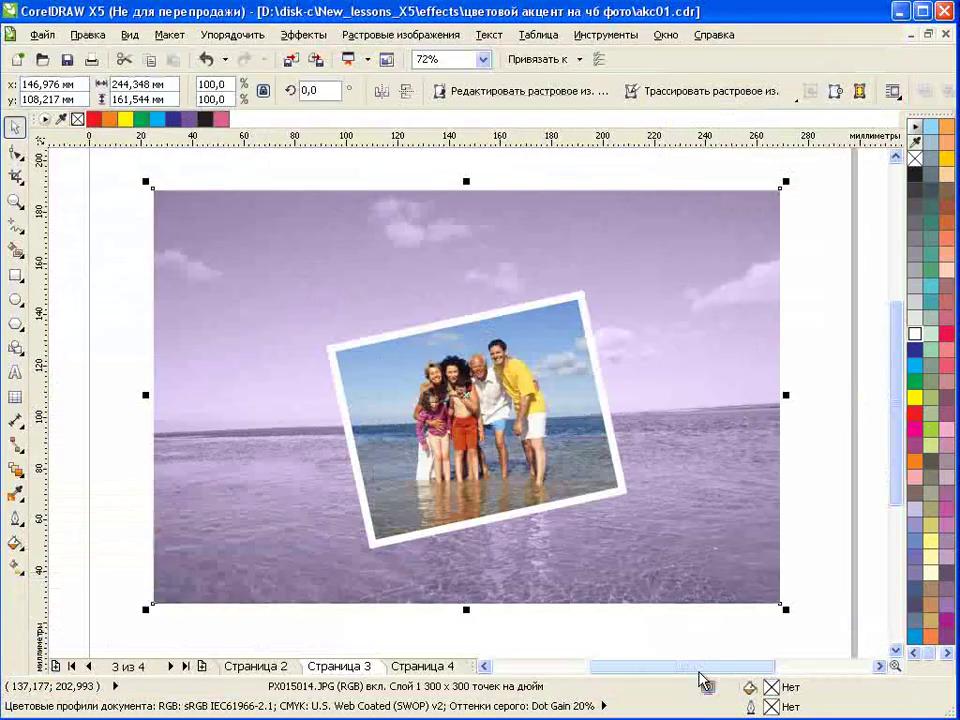
Step: Add a soft drop shadow with opacity 50 and feathering 9 to the framed family group, and deselect it
left_click(525, 315)
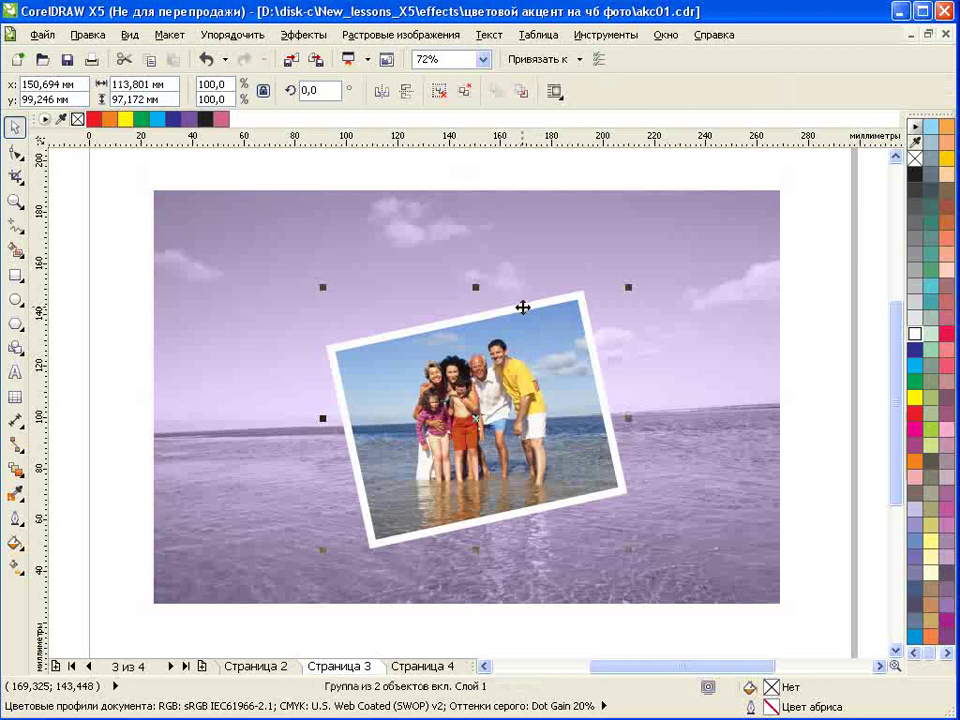
left_click(16, 468)
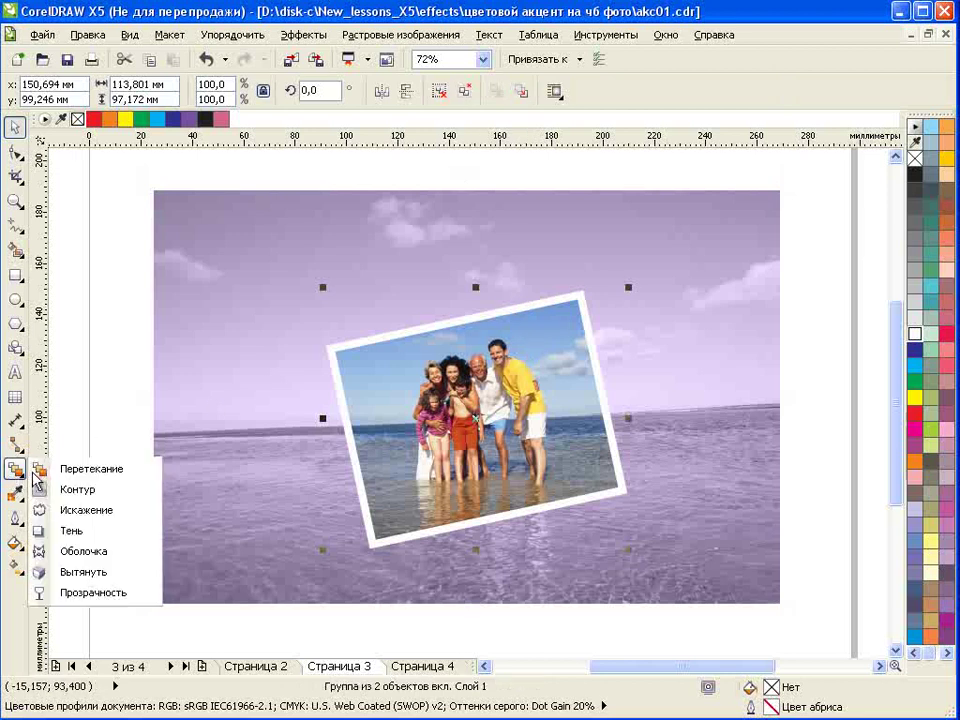
left_click(88, 533)
left_click_drag(475, 289, 483, 553)
left_click_drag(457, 91, 498, 100)
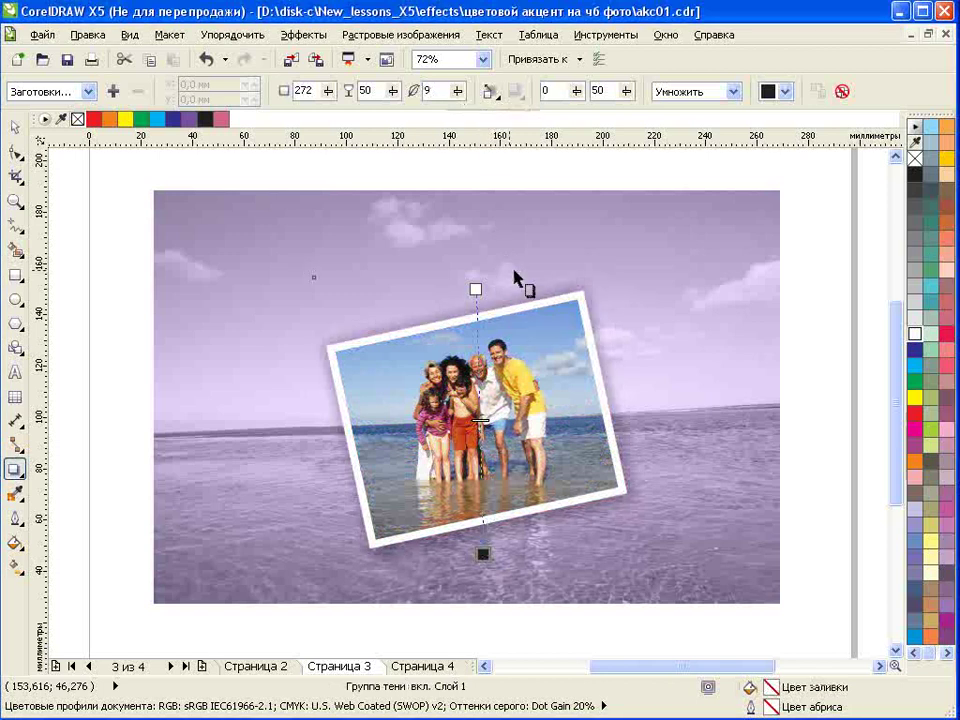
left_click(15, 127)
left_click(200, 170)
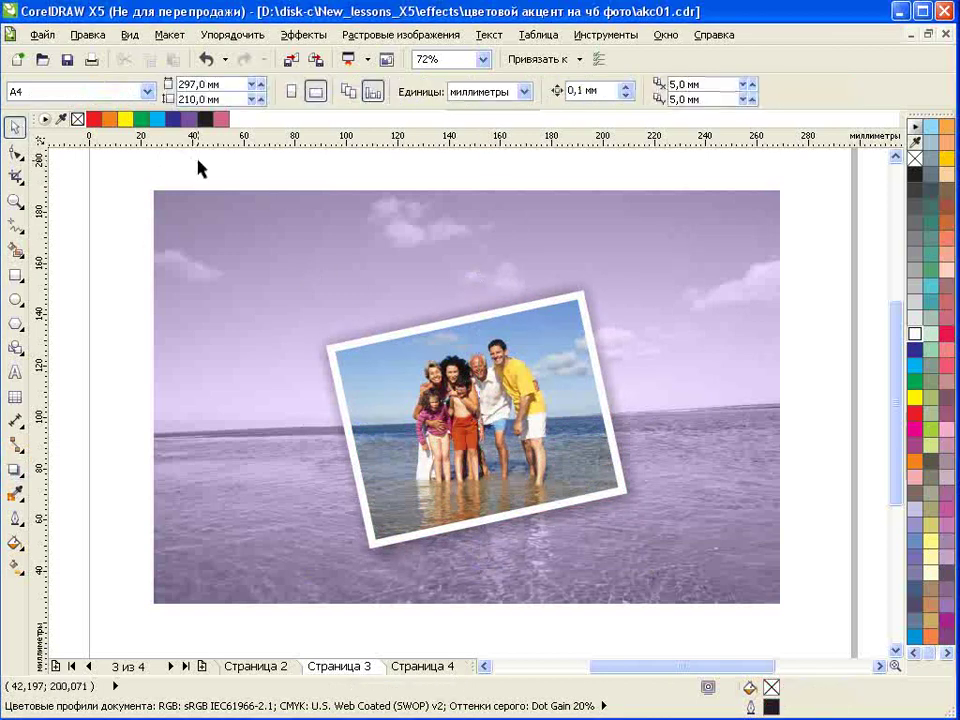
Step: Try a radial blur of amount 5 on the violet beach photo, and undo it
left_click(205, 200)
left_click(380, 36)
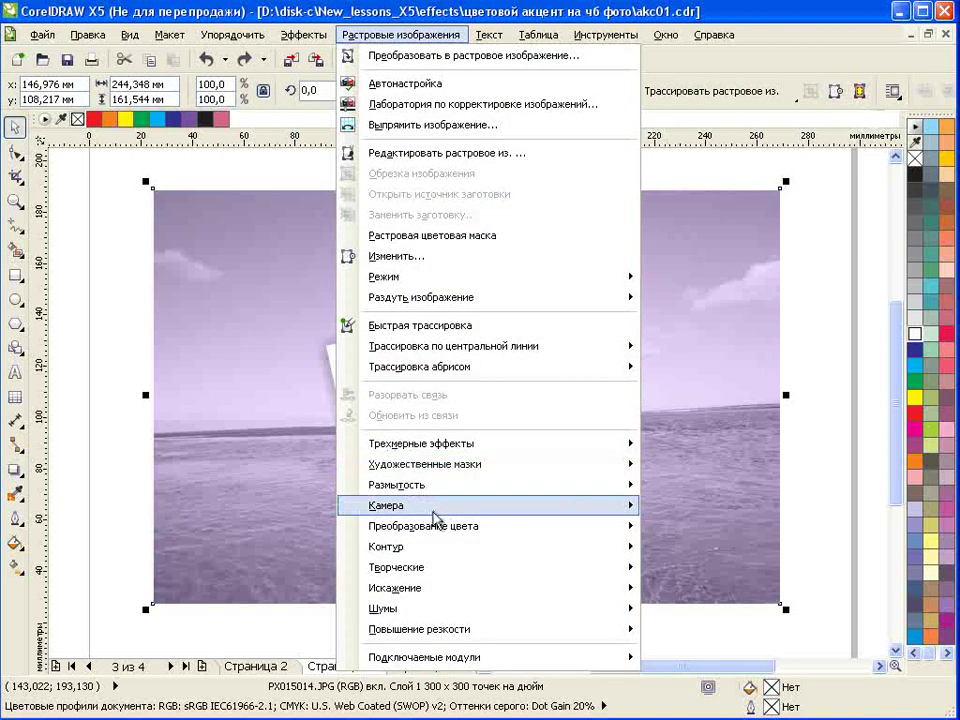
mouse_move(520, 464)
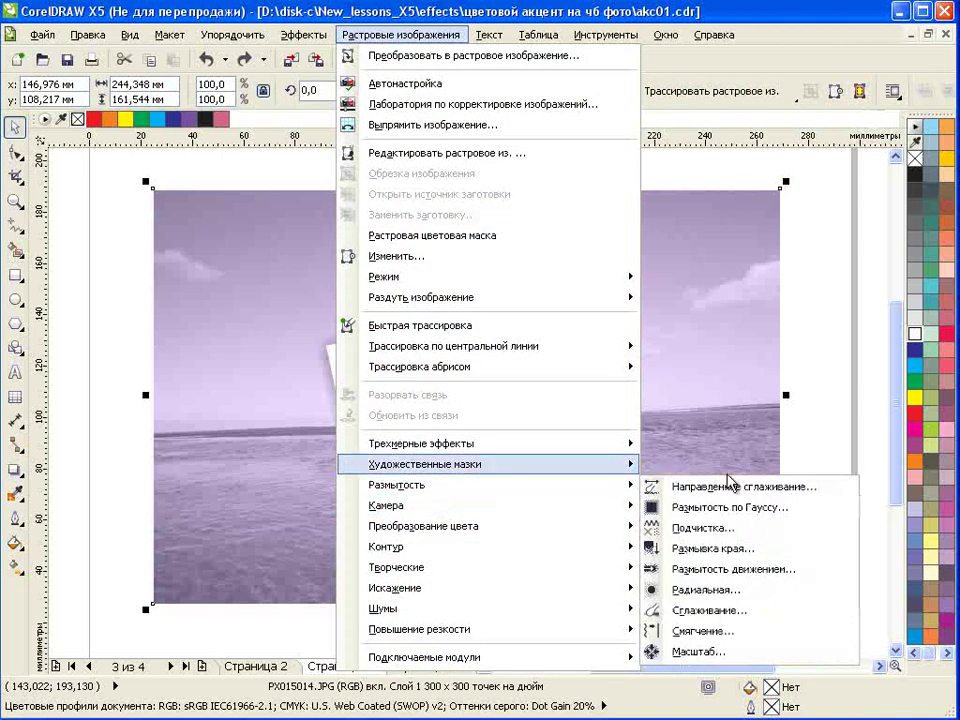
left_click(703, 590)
left_click_drag(333, 353, 326, 354)
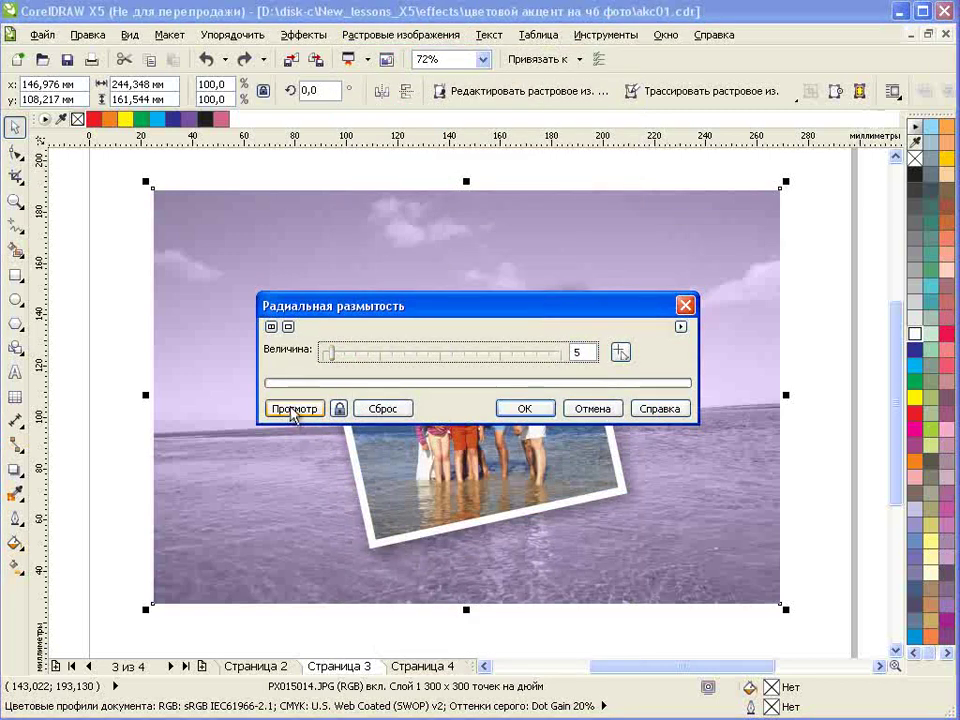
left_click(524, 408)
left_click(502, 172)
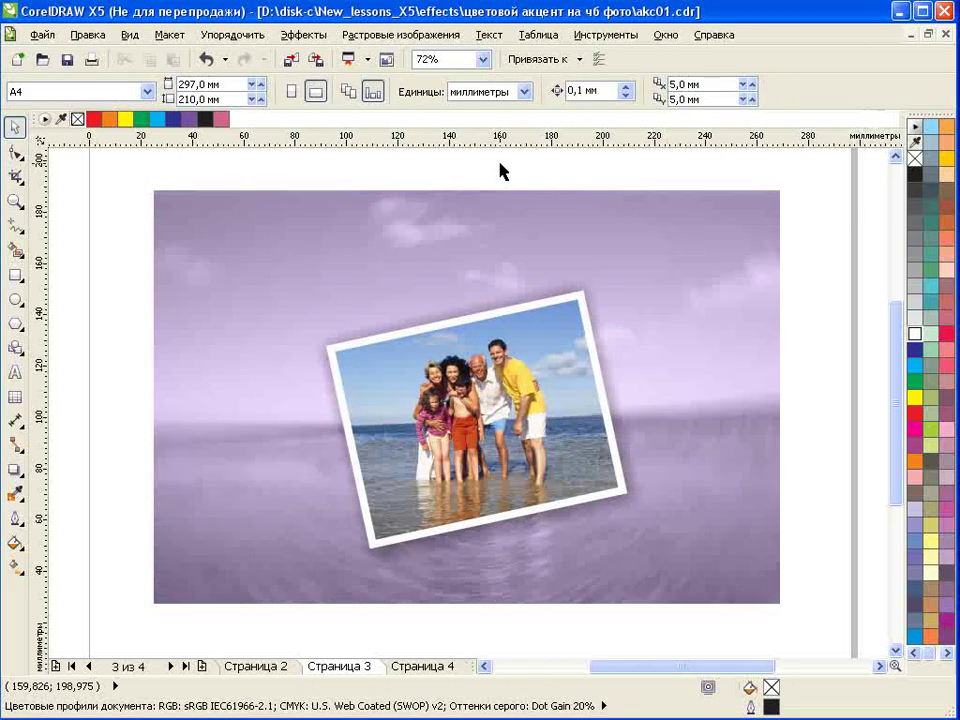
left_click(206, 59)
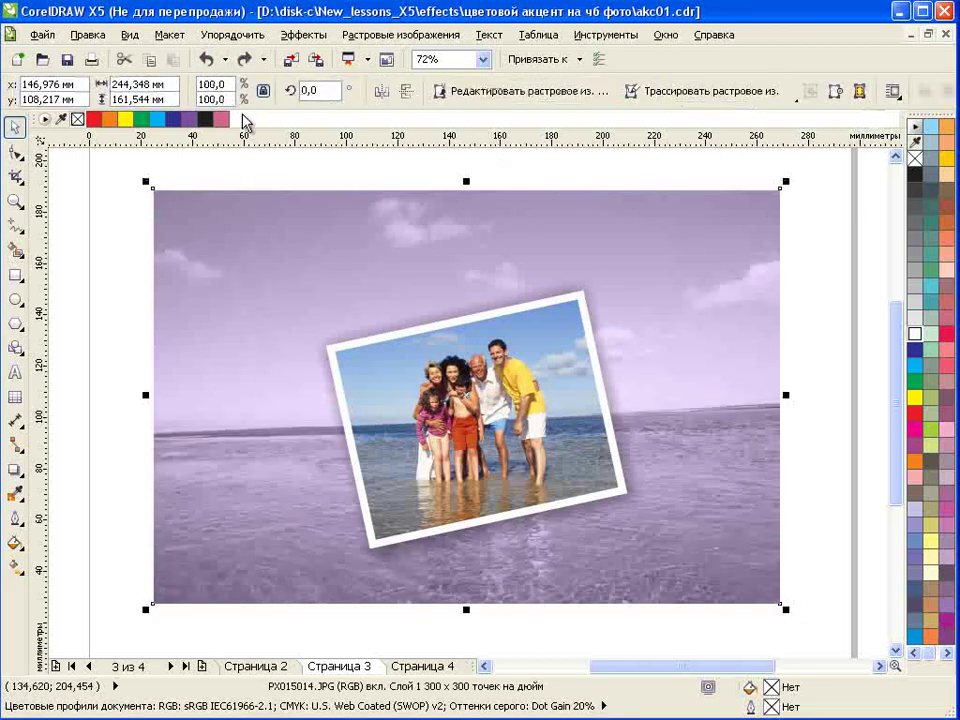
Step: Preview a radial pixelation of width 11 and height 10 on the violet beach photo, and cancel it
left_click(405, 35)
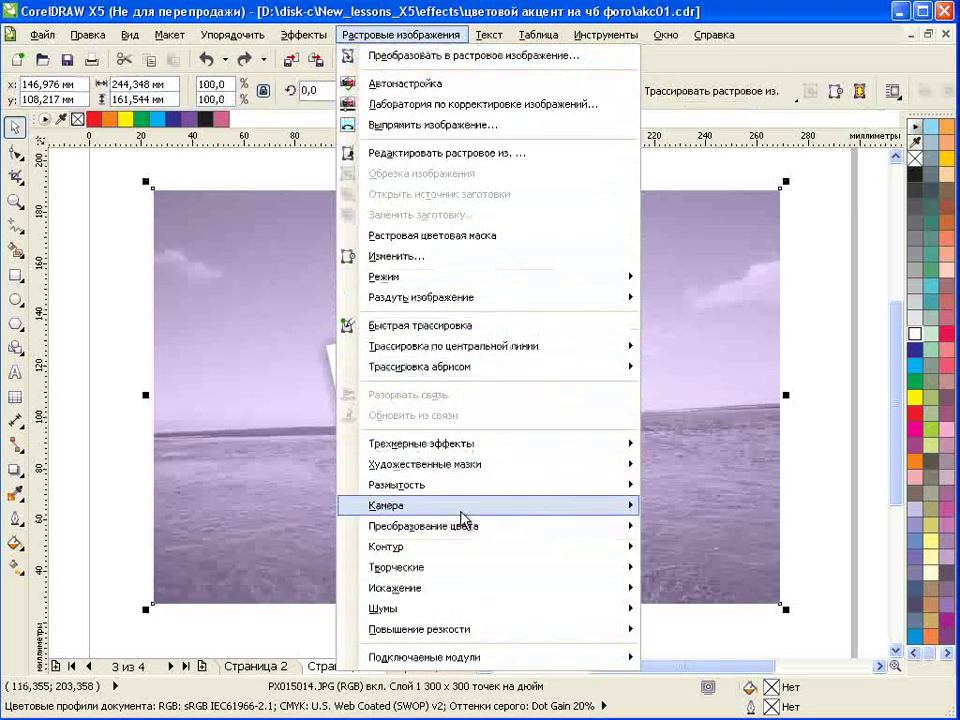
mouse_move(460, 590)
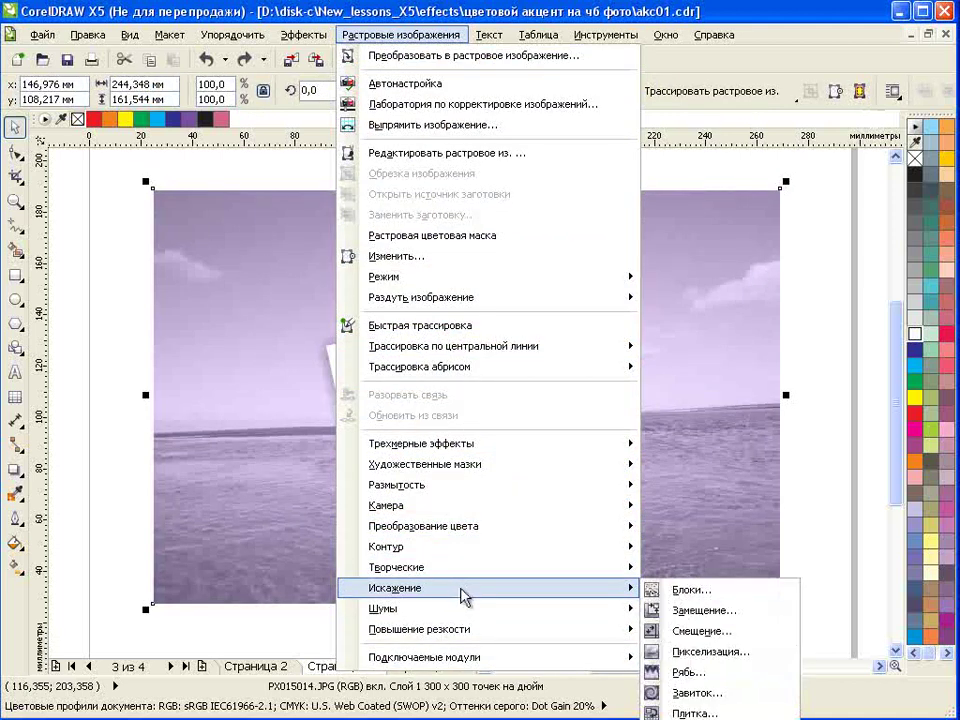
left_click(650, 653)
left_click(302, 455)
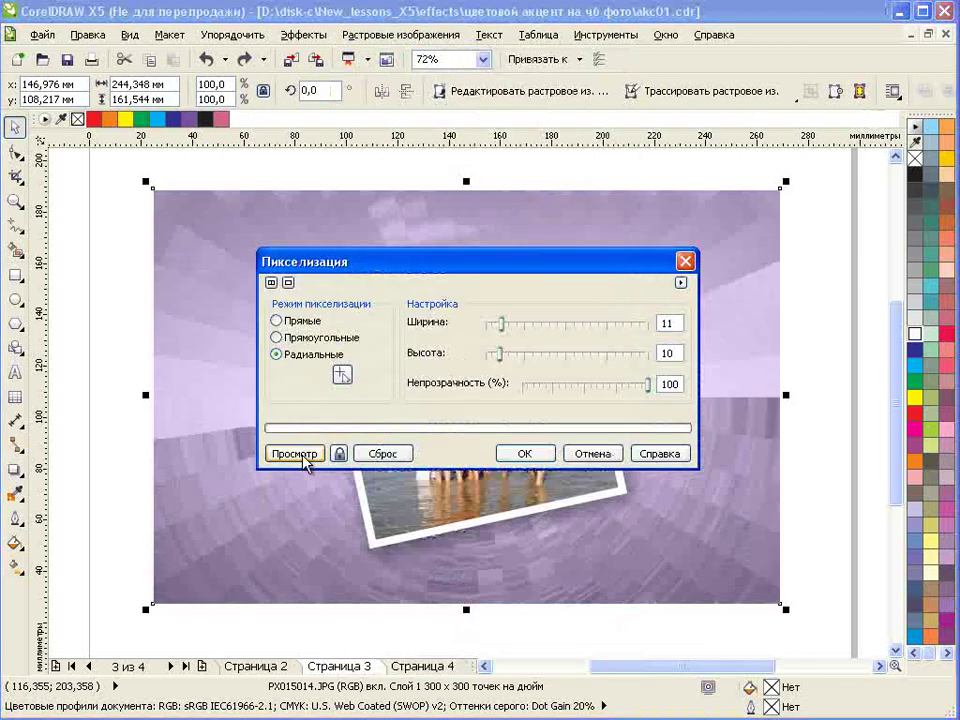
left_click_drag(511, 264, 533, 326)
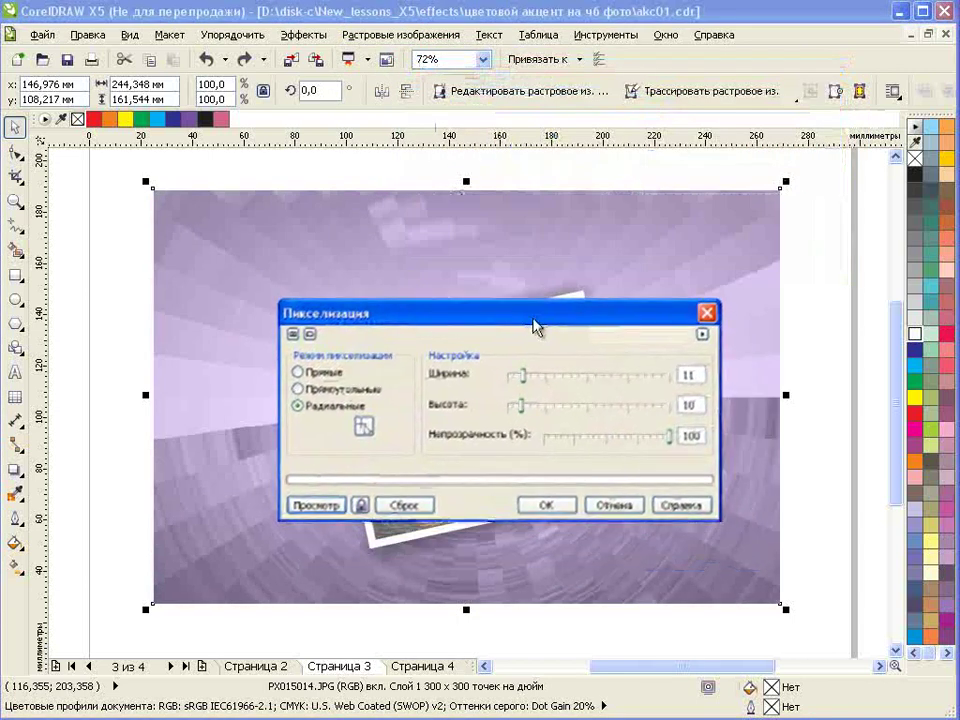
left_click(614, 506)
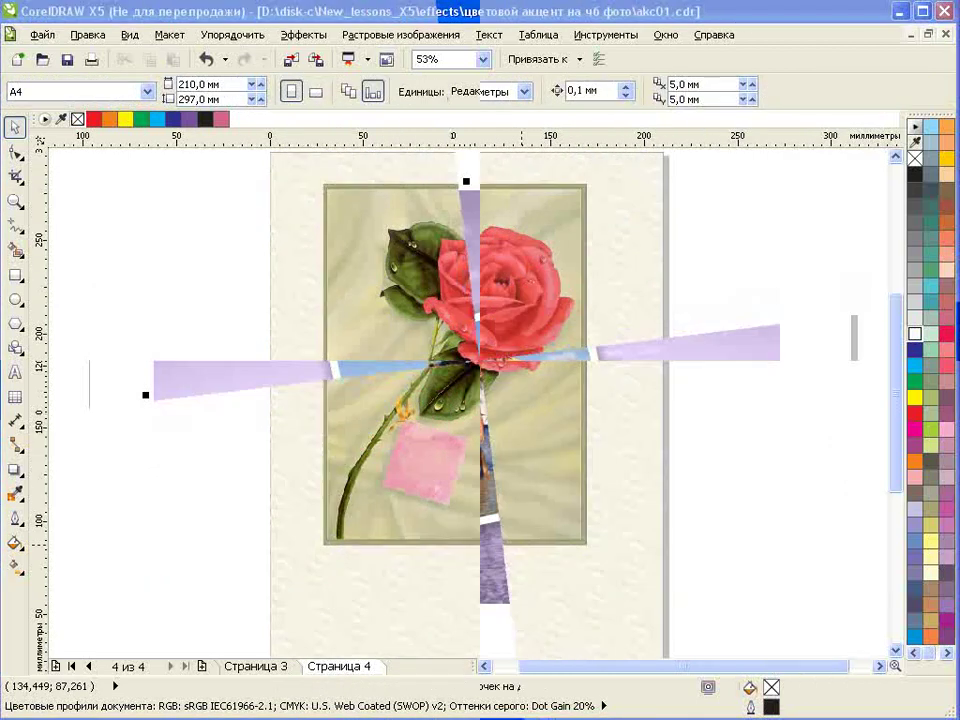
Step: Open the rose picture for editing in Corel PHOTO-PAINT and mask the red petals with the Magic Wand at tolerance 20
left_click(472, 288)
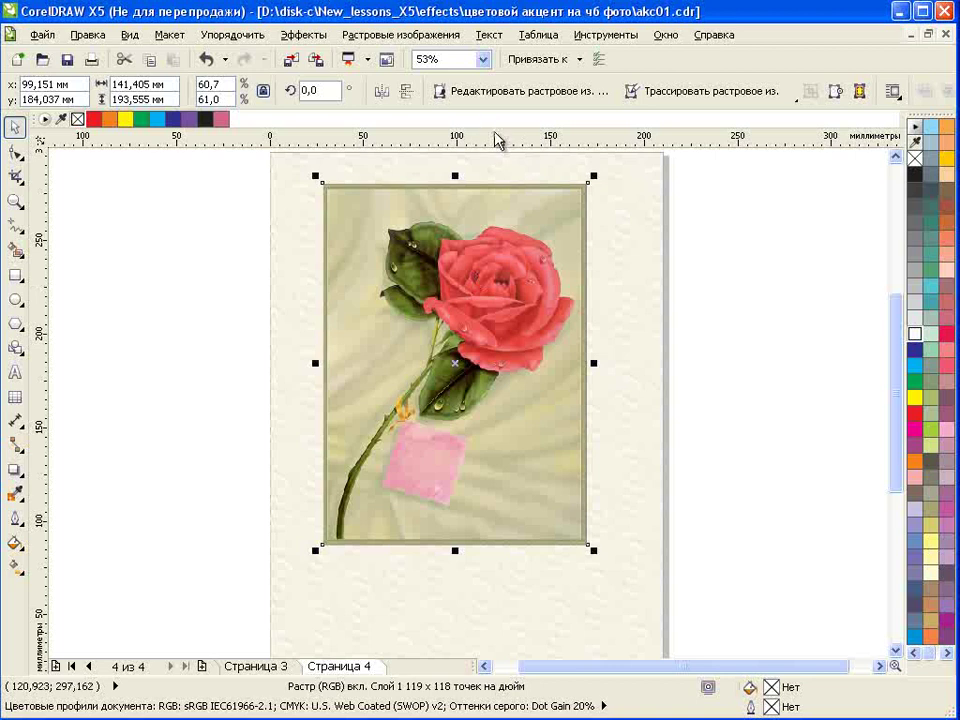
left_click(488, 92)
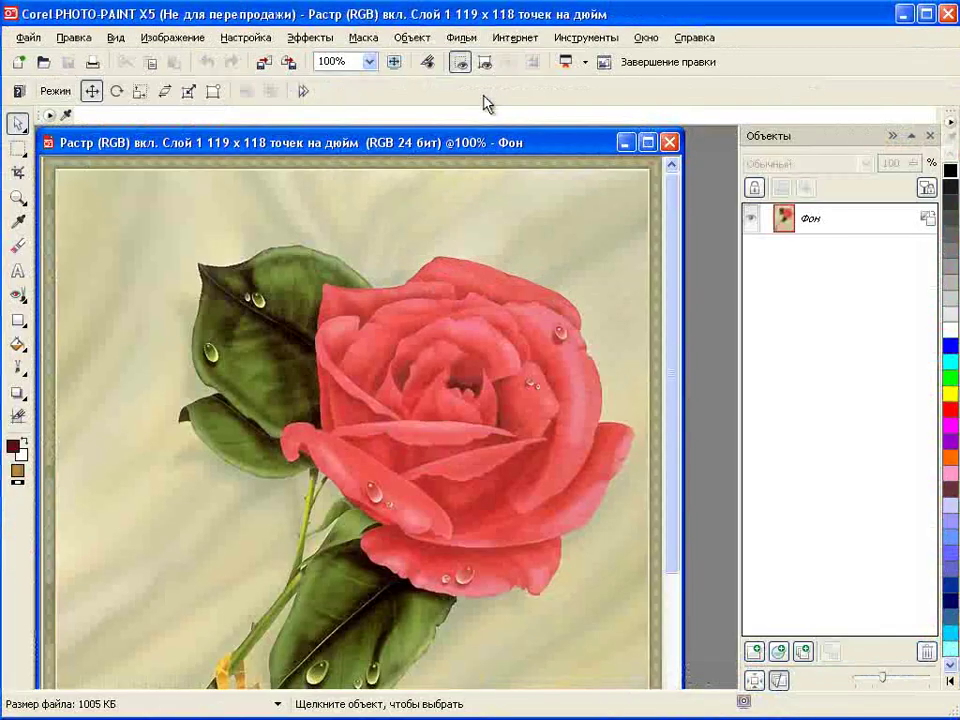
left_click(17, 150)
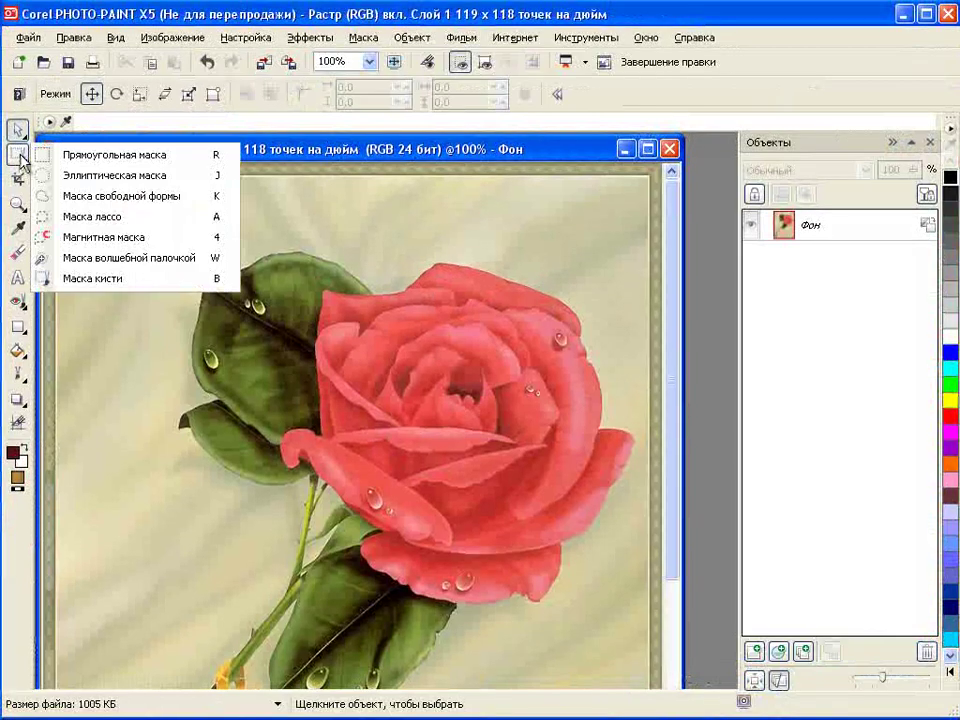
left_click(130, 262)
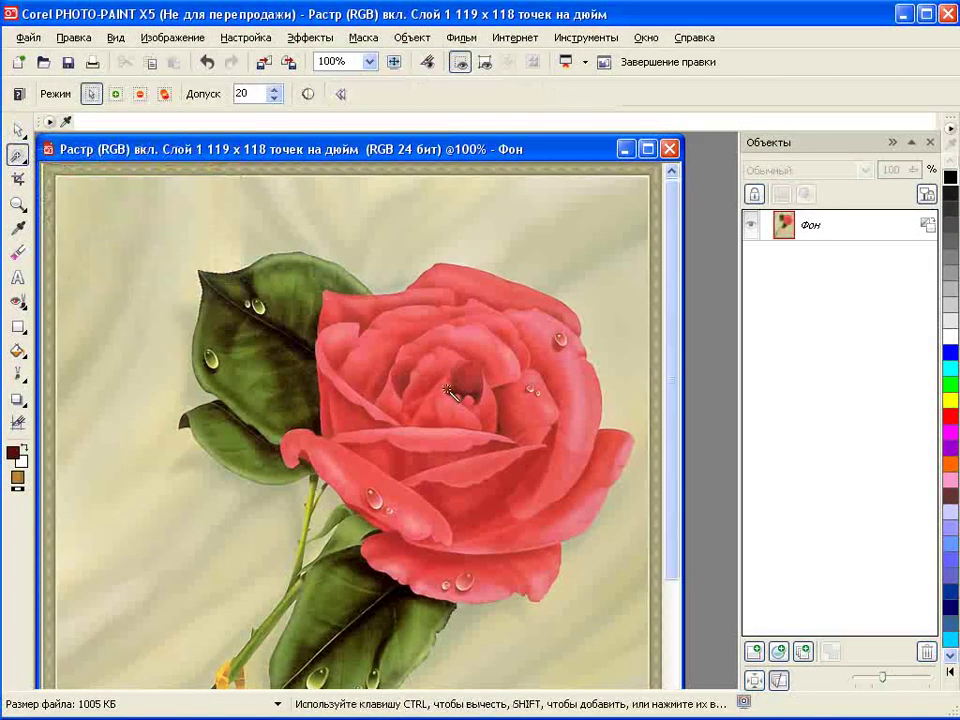
left_click(434, 363)
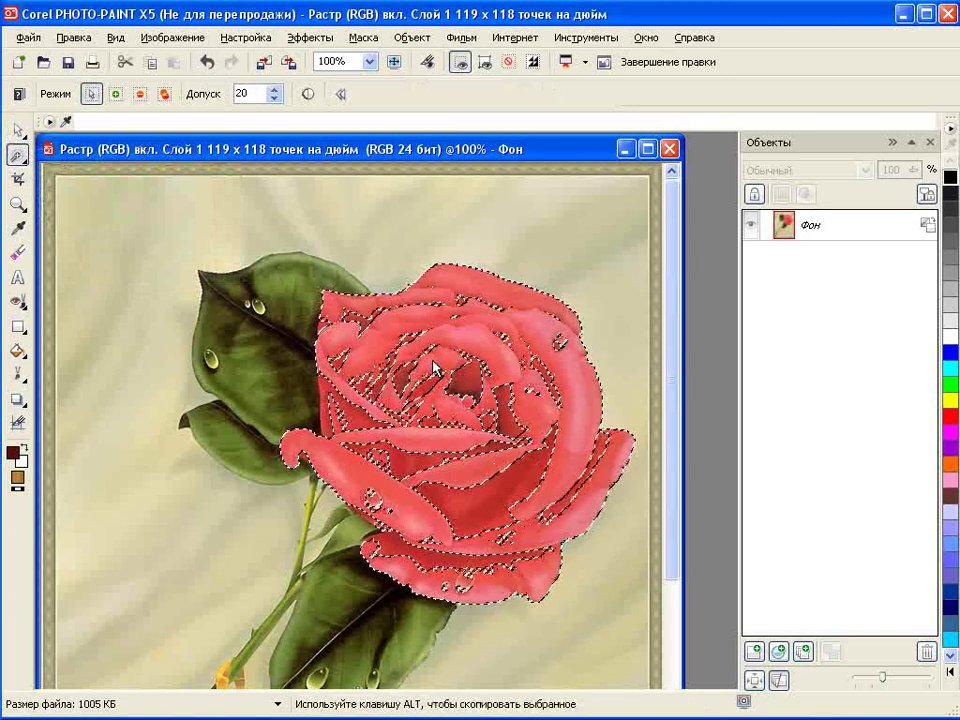
Step: Add the missed darker petal areas to the rose mask with the Magic Wand in additive mode
left_click(116, 93)
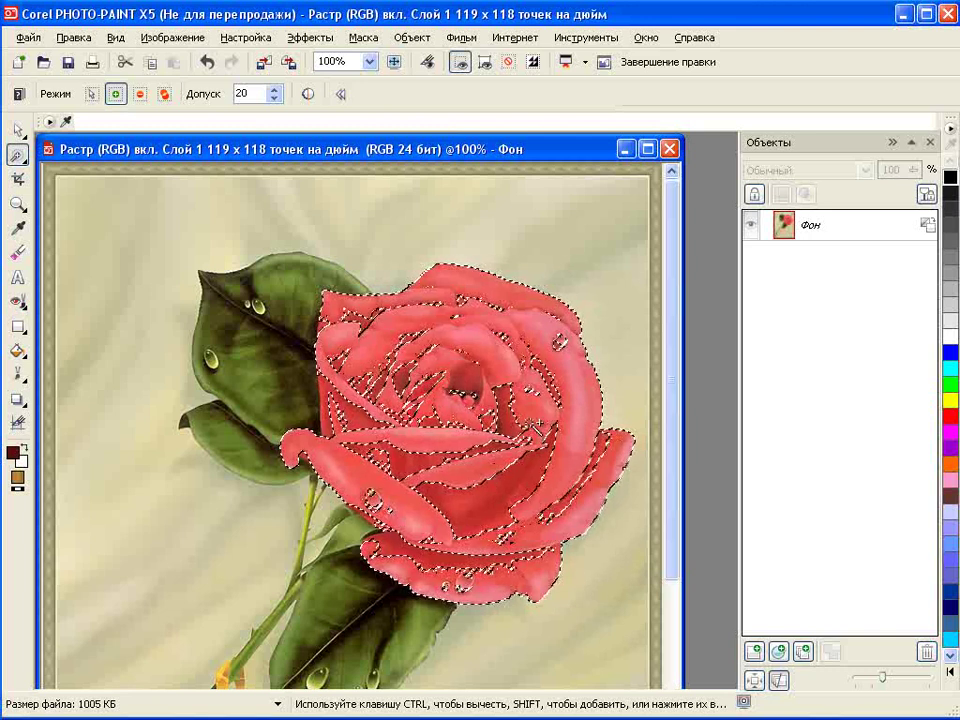
left_click(520, 507)
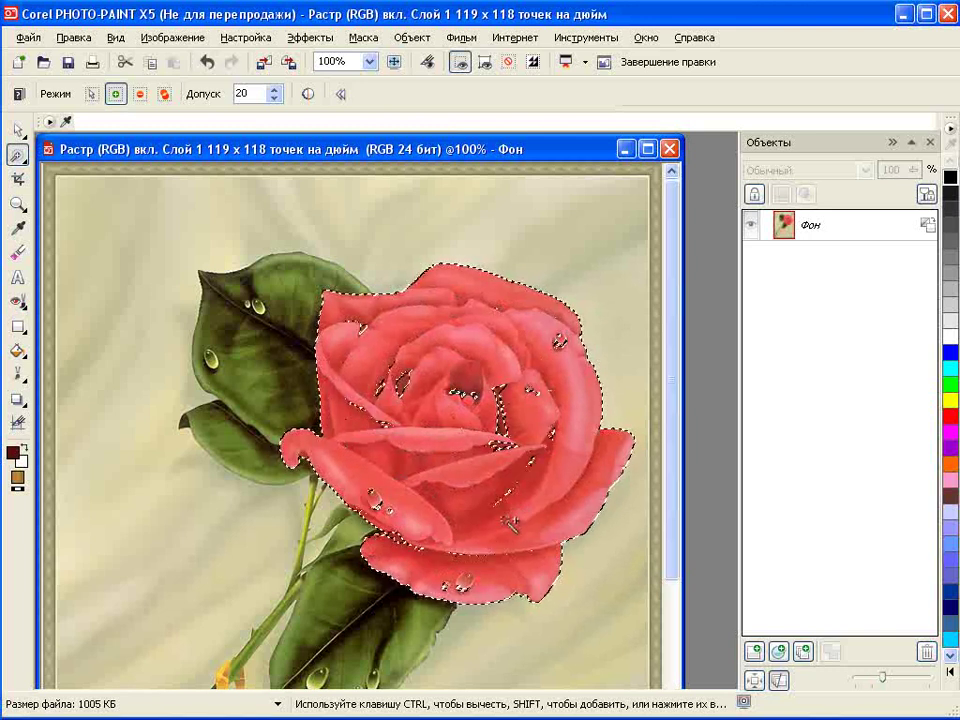
left_click(362, 330)
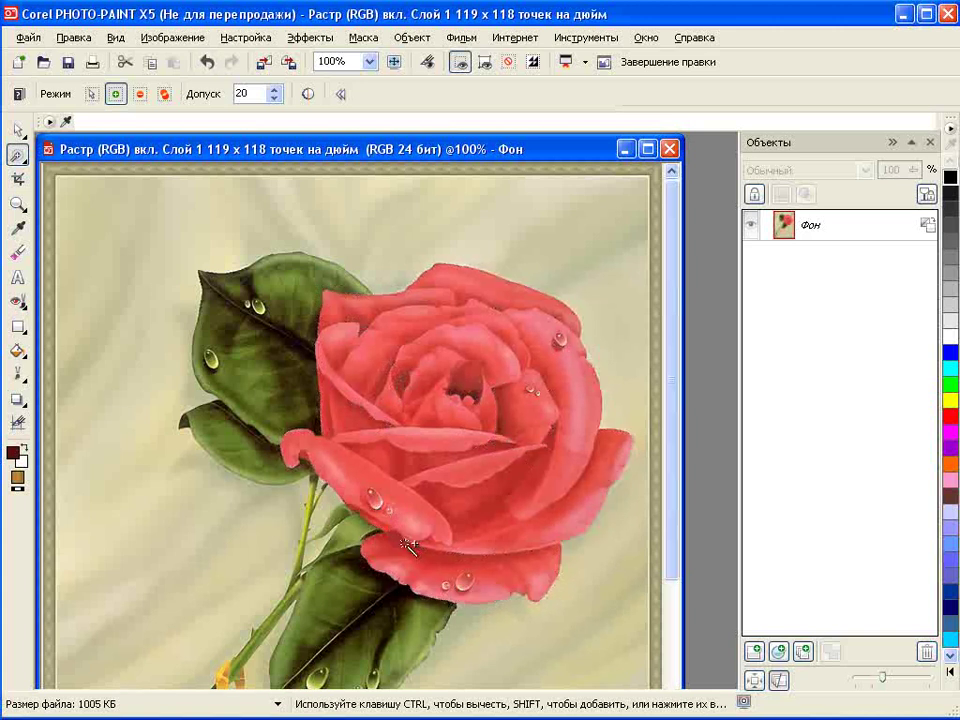
Step: Fill the remaining gaps inside the rose mask with the Brush Mask at size 50 in additive mode
left_click(16, 155)
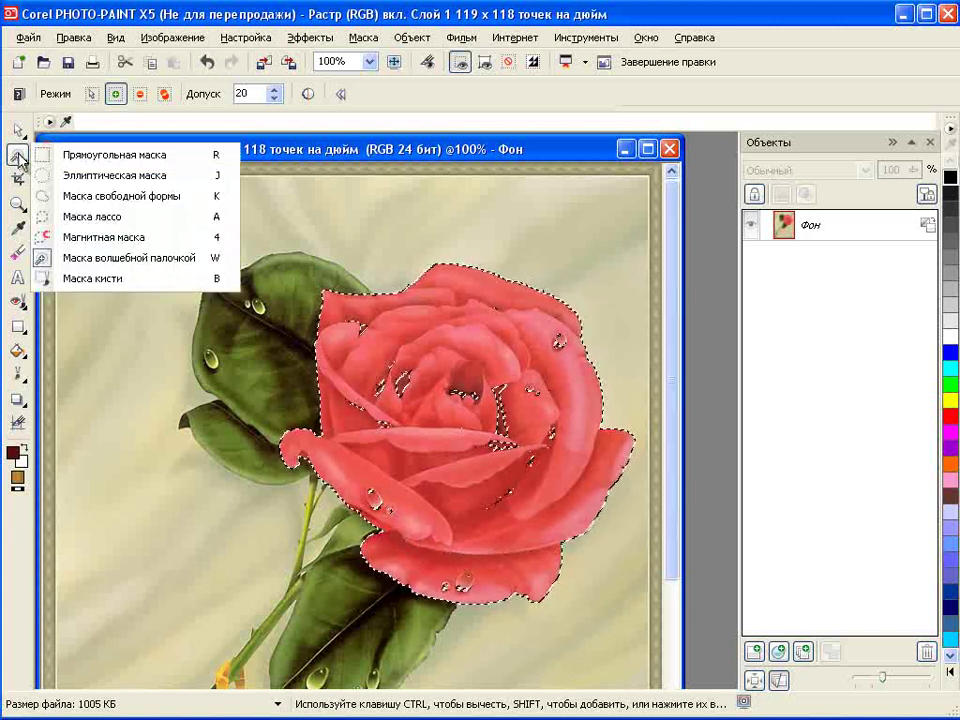
left_click(120, 280)
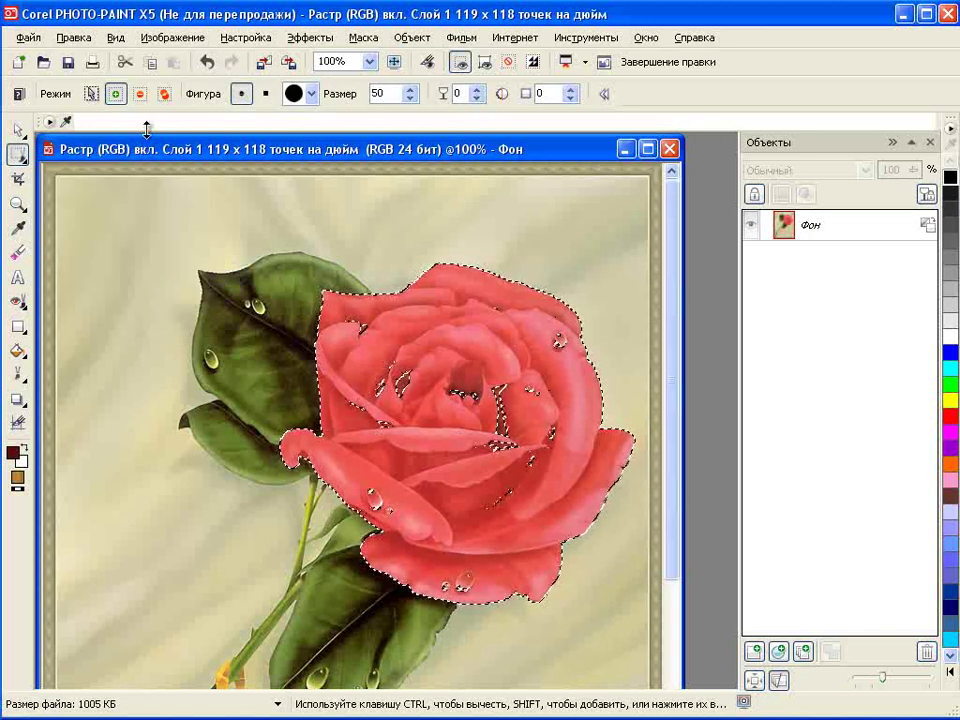
left_click_drag(362, 331, 376, 370)
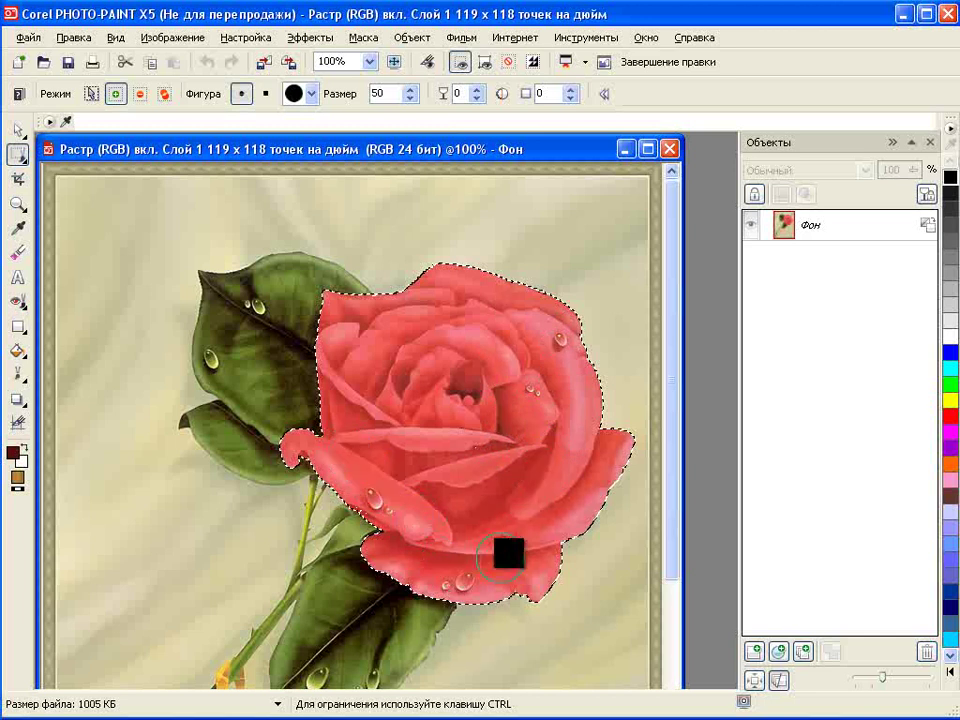
mouse_move(417, 439)
left_mouse_down()
mouse_move(456, 428)
mouse_move(467, 407)
mouse_move(475, 424)
left_mouse_up()
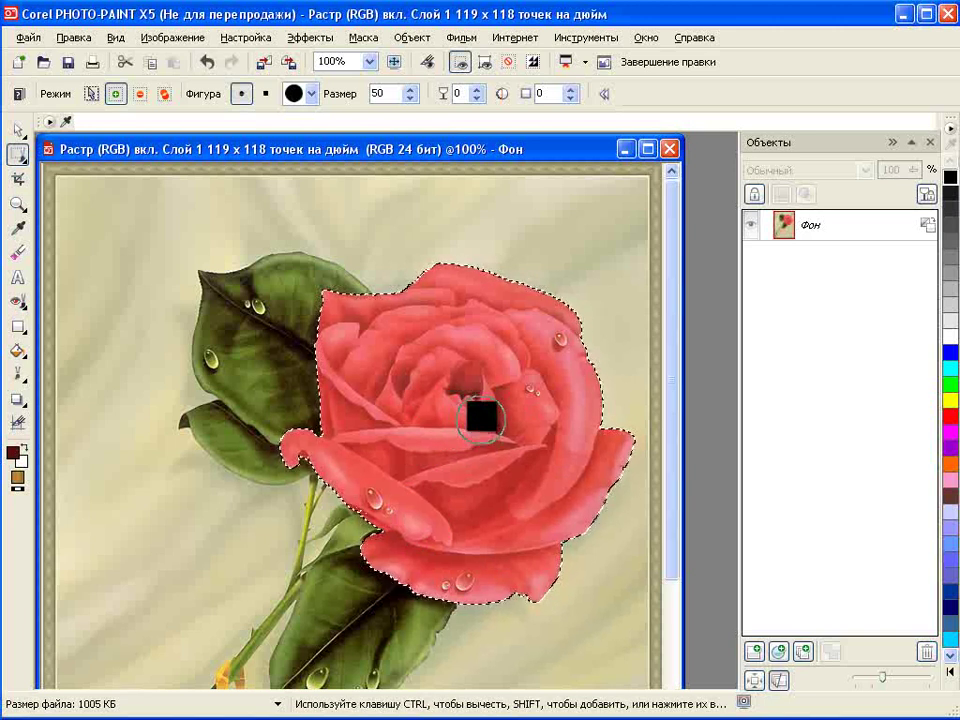
Step: Copy the masked rose to a new object and check its cutout by briefly hiding the background
left_click(412, 38)
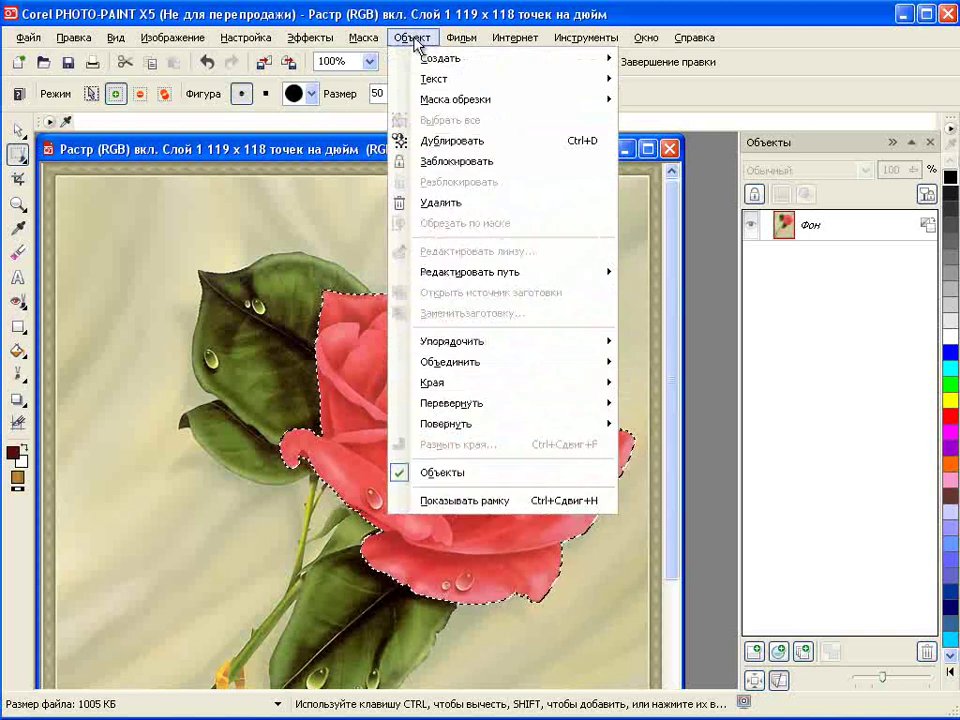
mouse_move(430, 58)
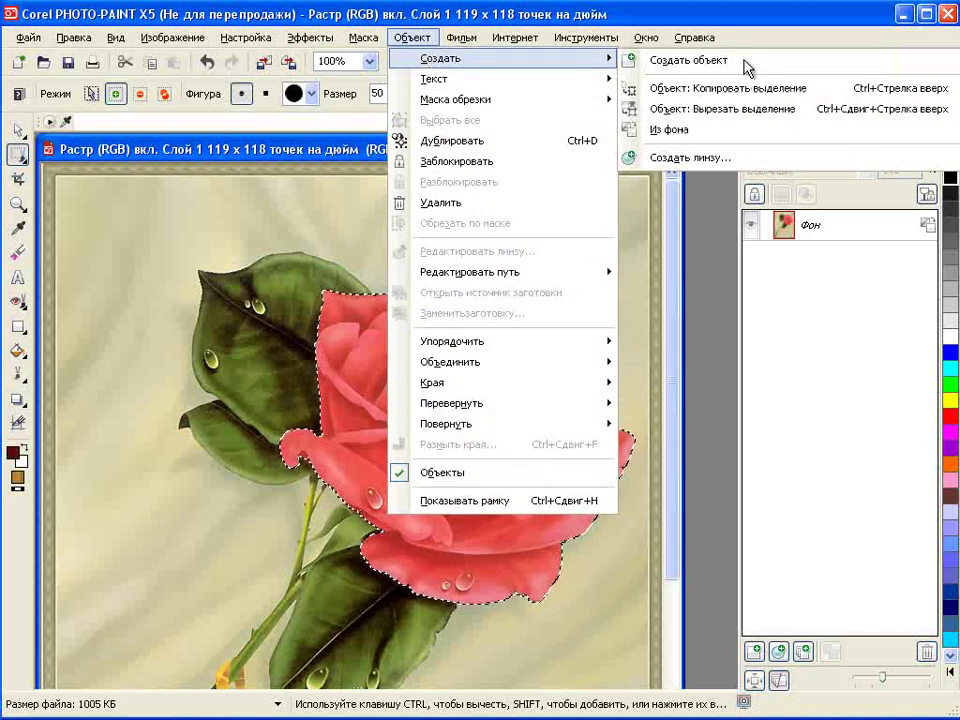
left_click(758, 88)
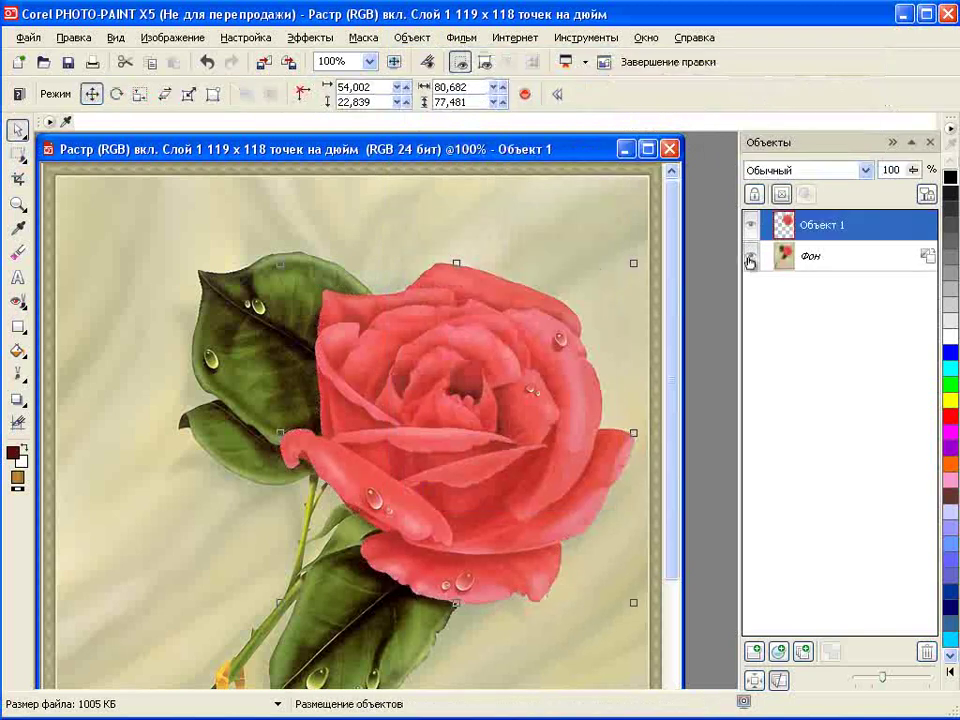
left_click(748, 258)
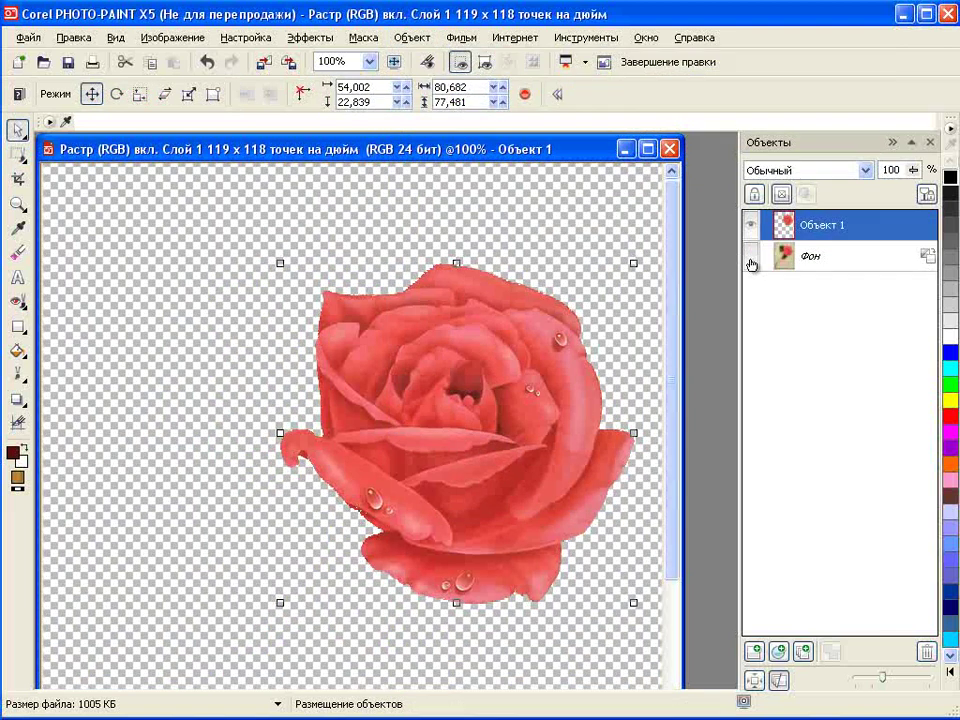
left_click(750, 259)
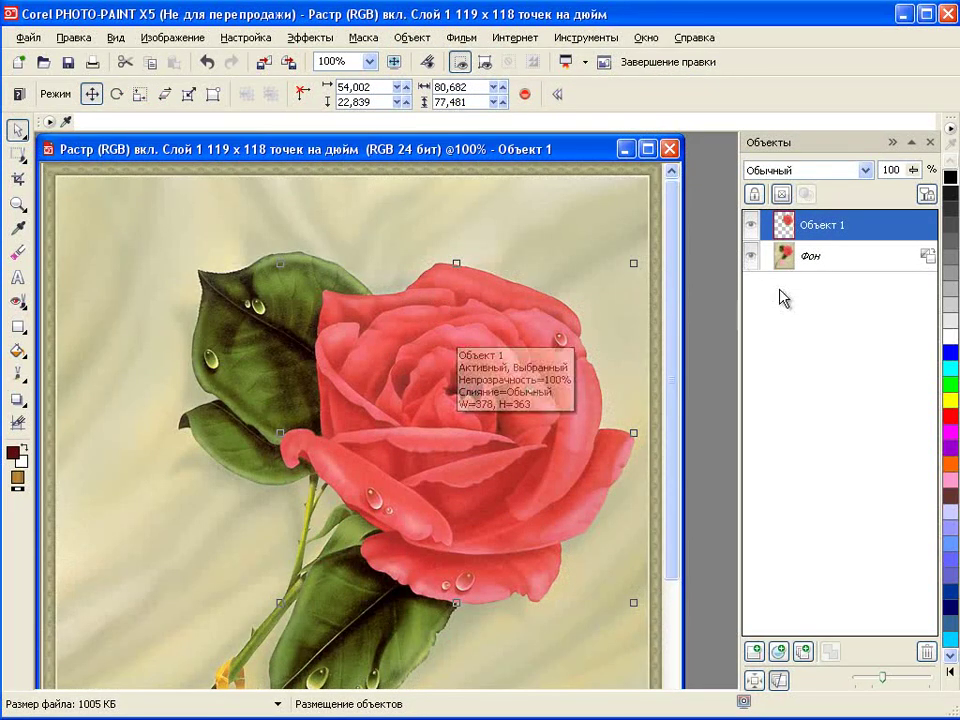
Step: Desaturate the background layer, leaving the rose object in colour
left_click(838, 258)
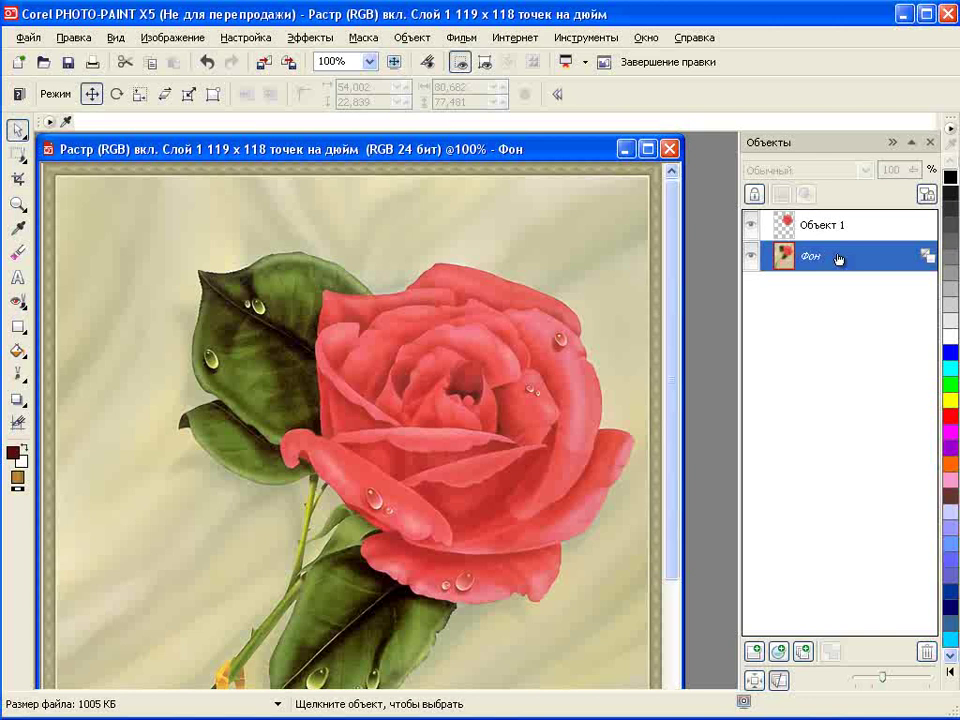
left_click(245, 38)
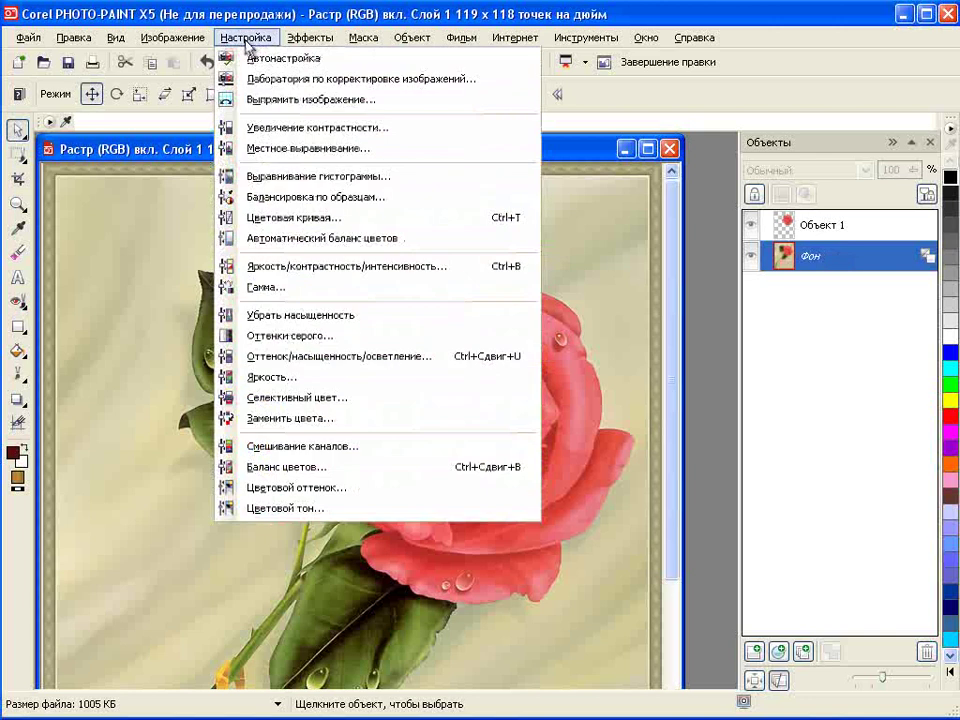
left_click(252, 315)
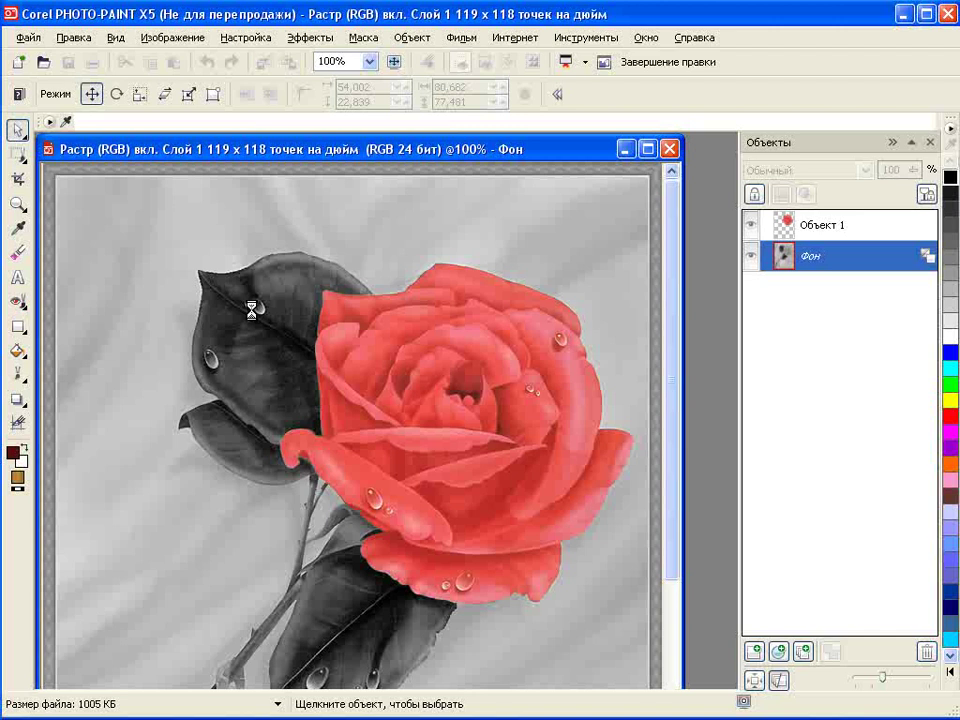
Step: Increase the background's contrast with an S-shaped RGB tone curve, lowering the shadows and placing a highlight point at X 191, Y 187
left_click(232, 40)
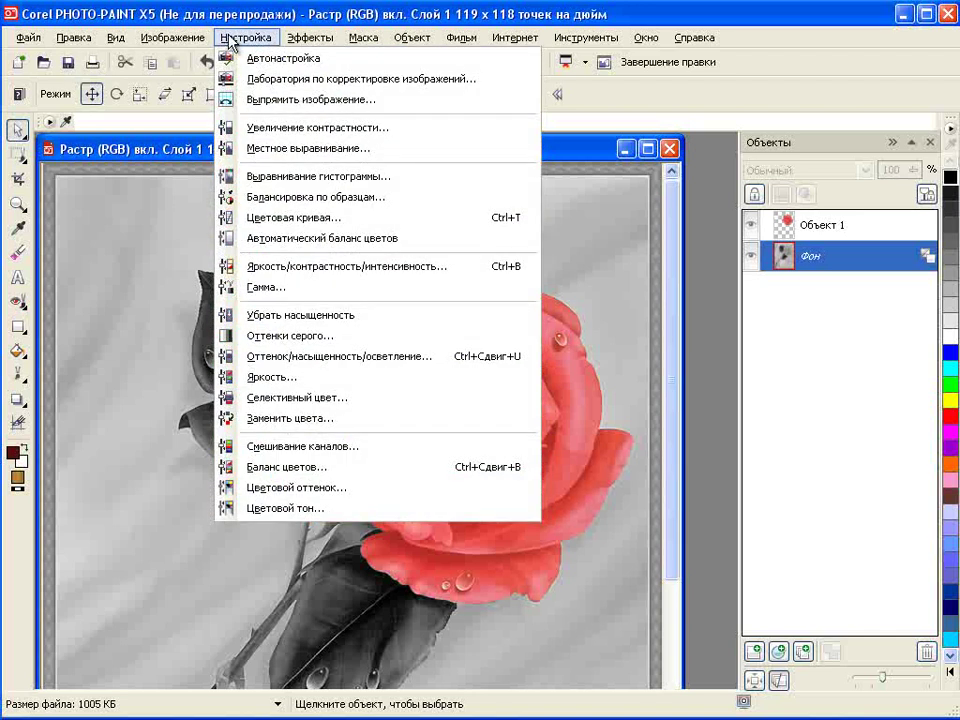
left_click(228, 218)
left_click_drag(505, 226, 534, 233)
left_click(445, 389)
left_click(524, 235)
mouse_move(611, 140)
left_mouse_down()
mouse_move(614, 120)
mouse_move(606, 121)
left_mouse_up()
left_click(427, 385)
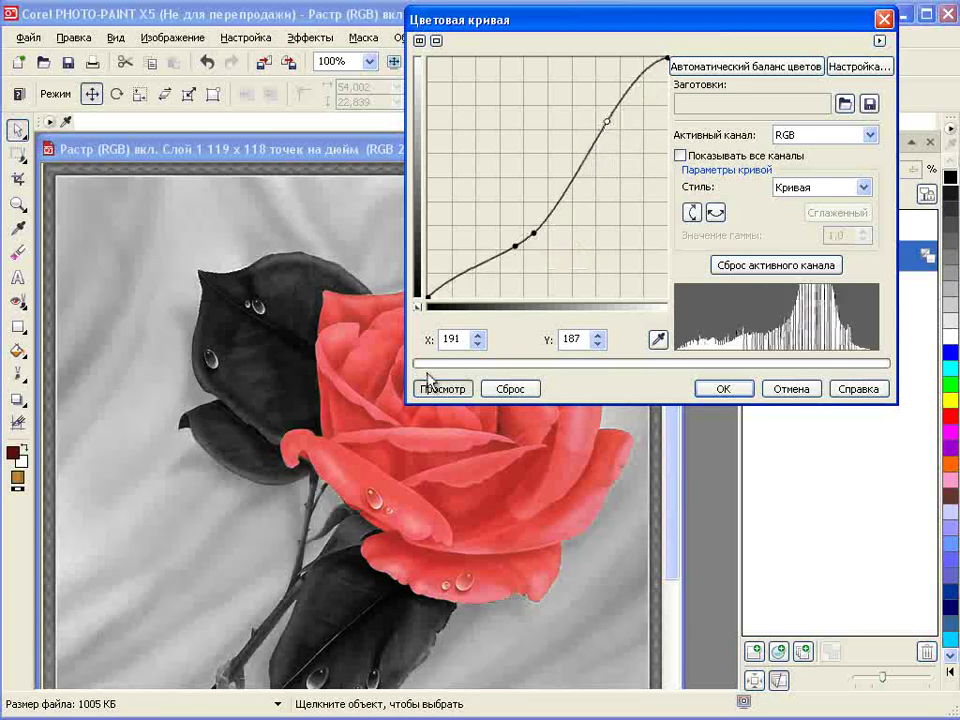
left_click(722, 389)
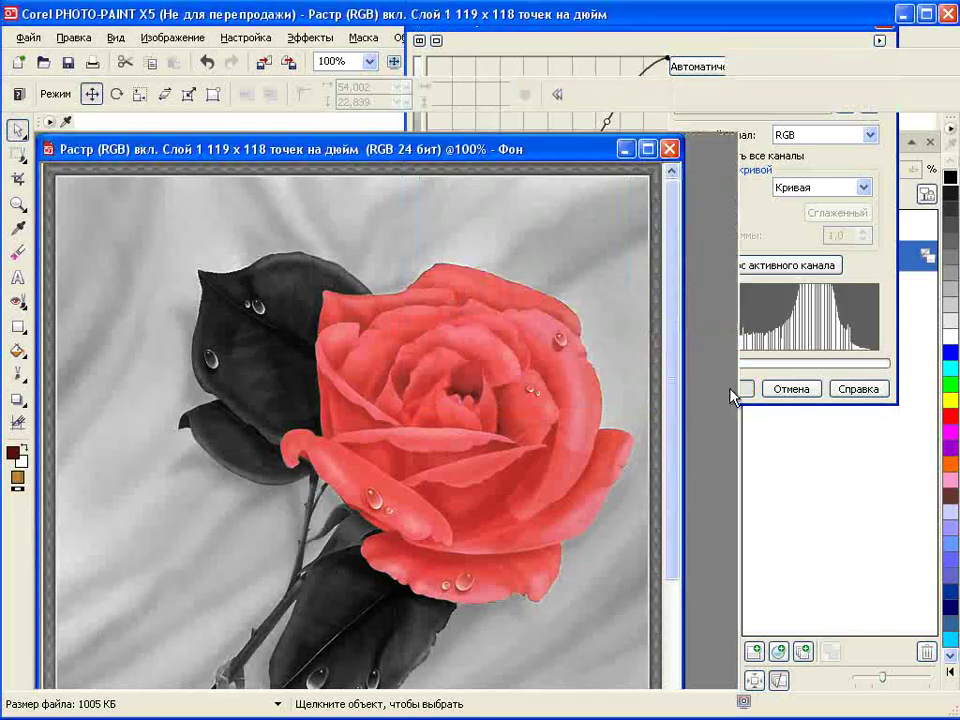
Step: Tint the background with colour balance cyan-red 41, magenta-green -6 and yellow-blue -58, and save the picture back to CorelDRAW
left_click(246, 37)
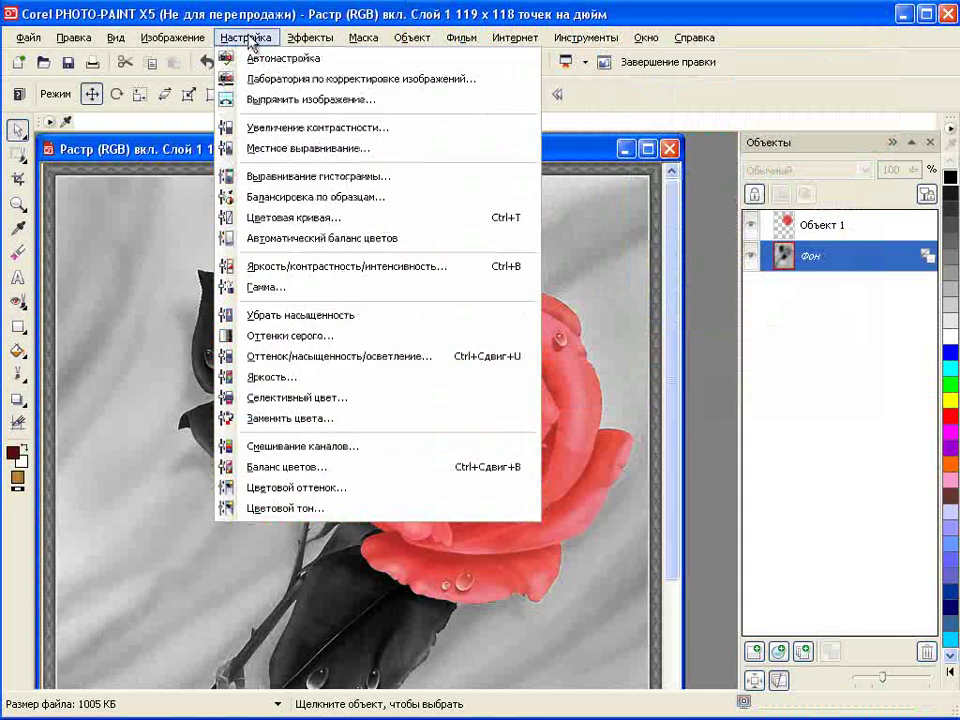
left_click(261, 469)
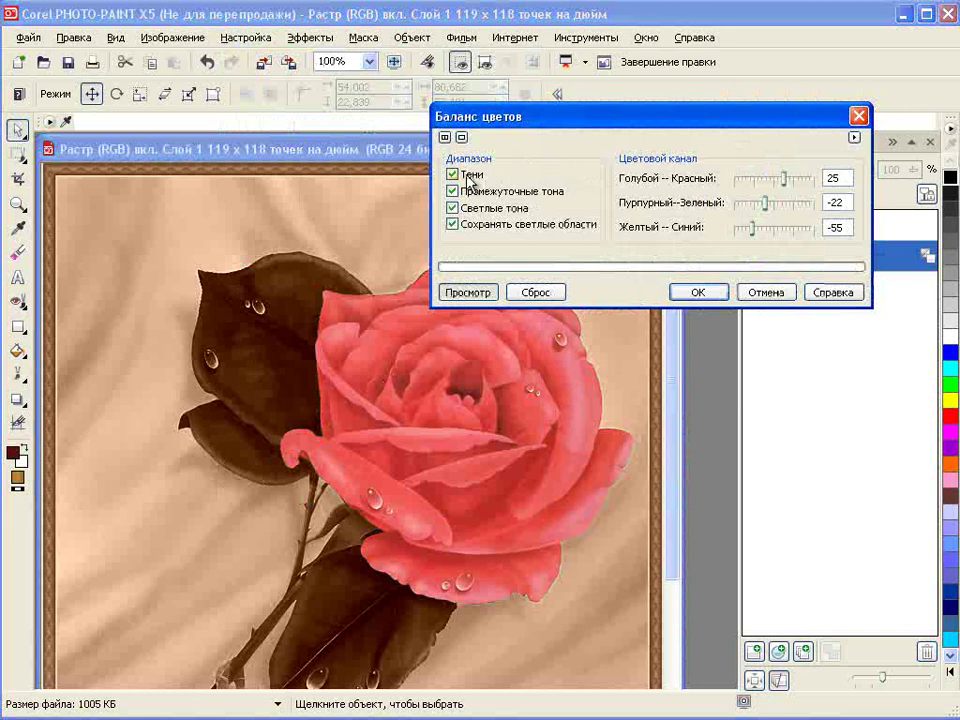
mouse_move(783, 181)
left_mouse_down()
mouse_move(778, 212)
mouse_move(753, 239)
mouse_move(789, 186)
left_mouse_up()
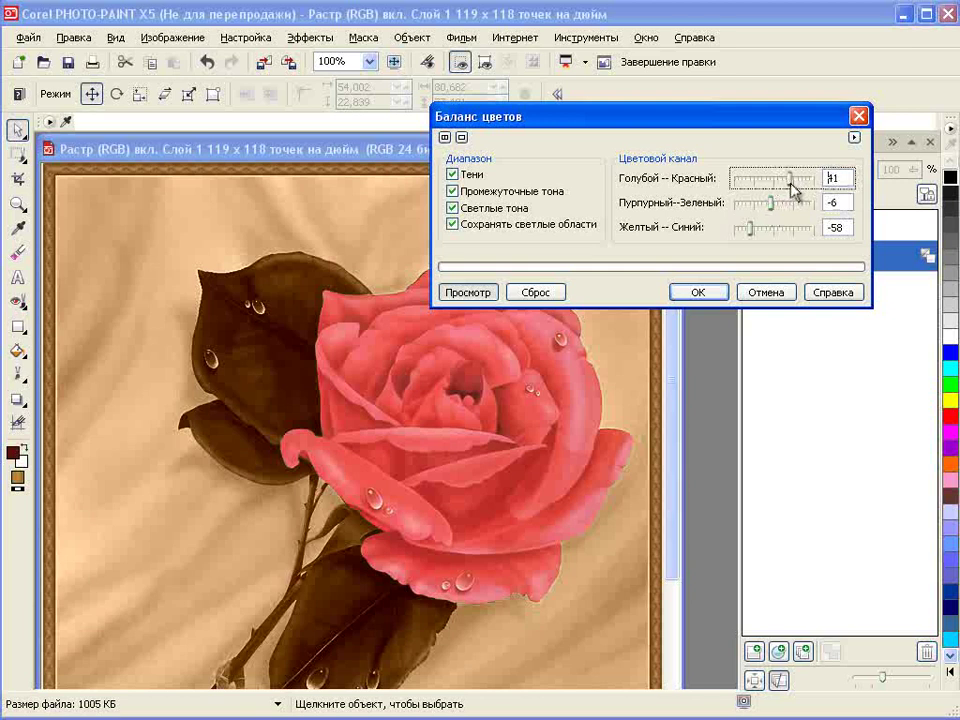
left_click(693, 293)
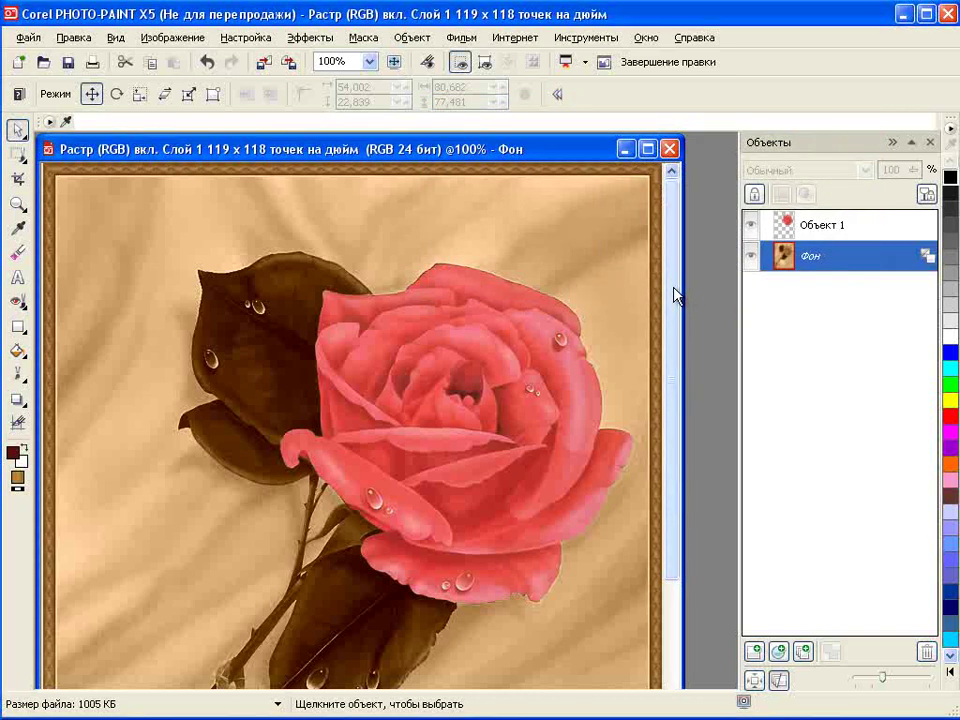
left_click(28, 38)
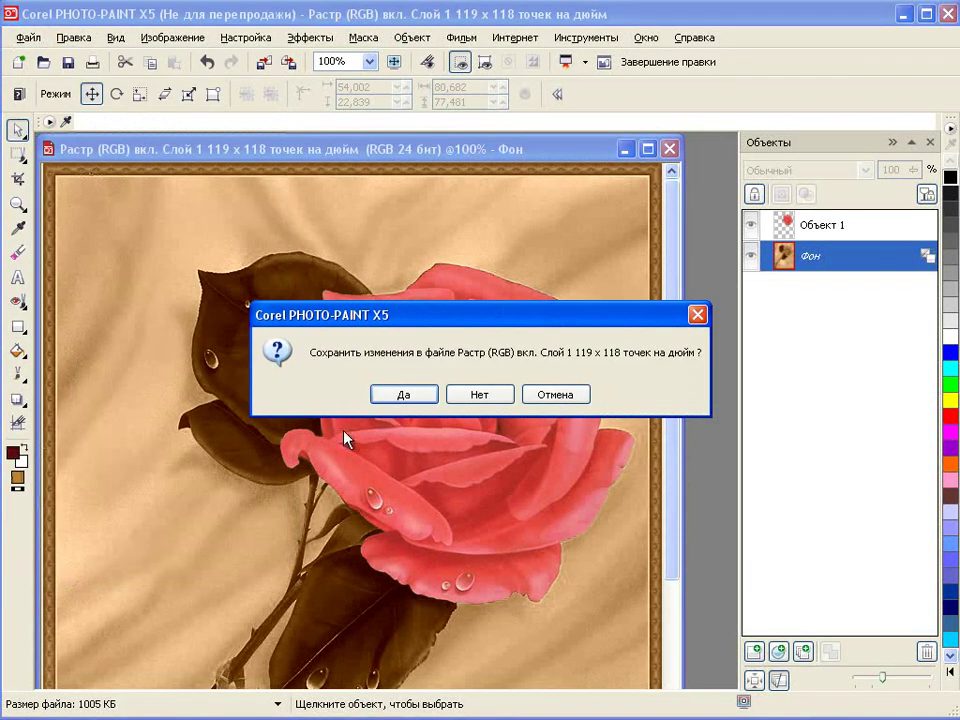
left_click(403, 394)
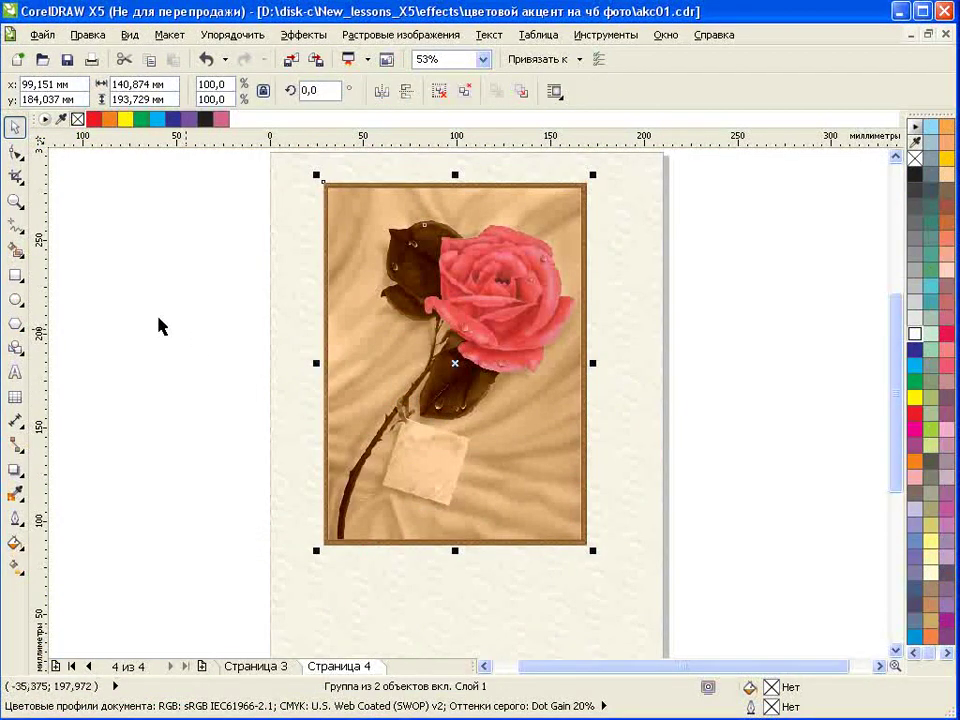
Step: Trace a closed four-cornered Bezier outline around the square gift tag on the rose stem
left_click(15, 200)
left_click_drag(353, 365, 525, 535)
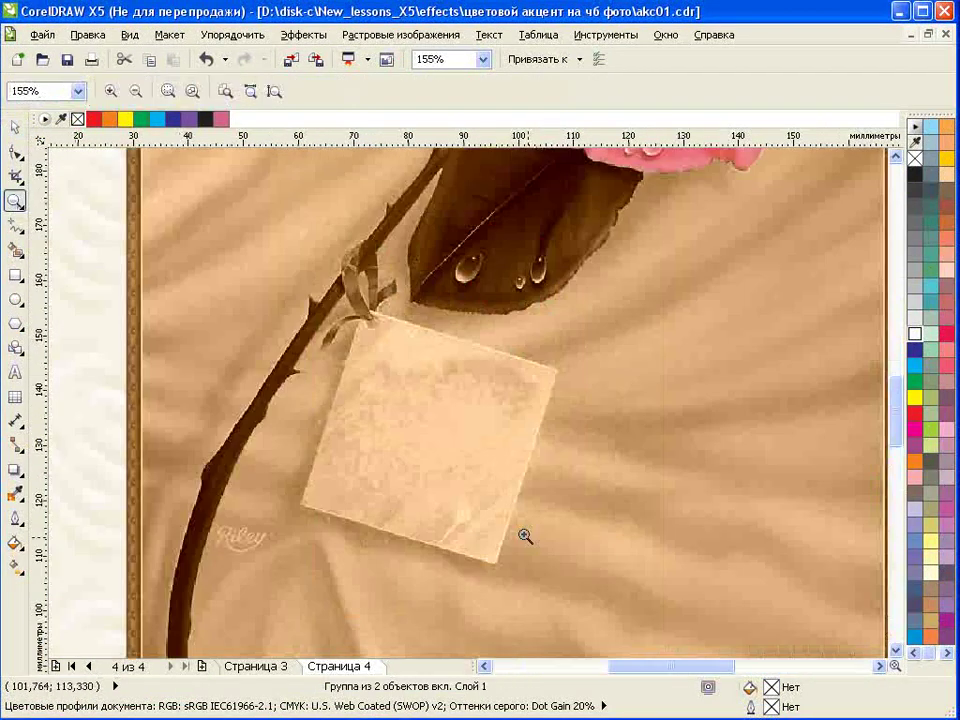
left_click(20, 228)
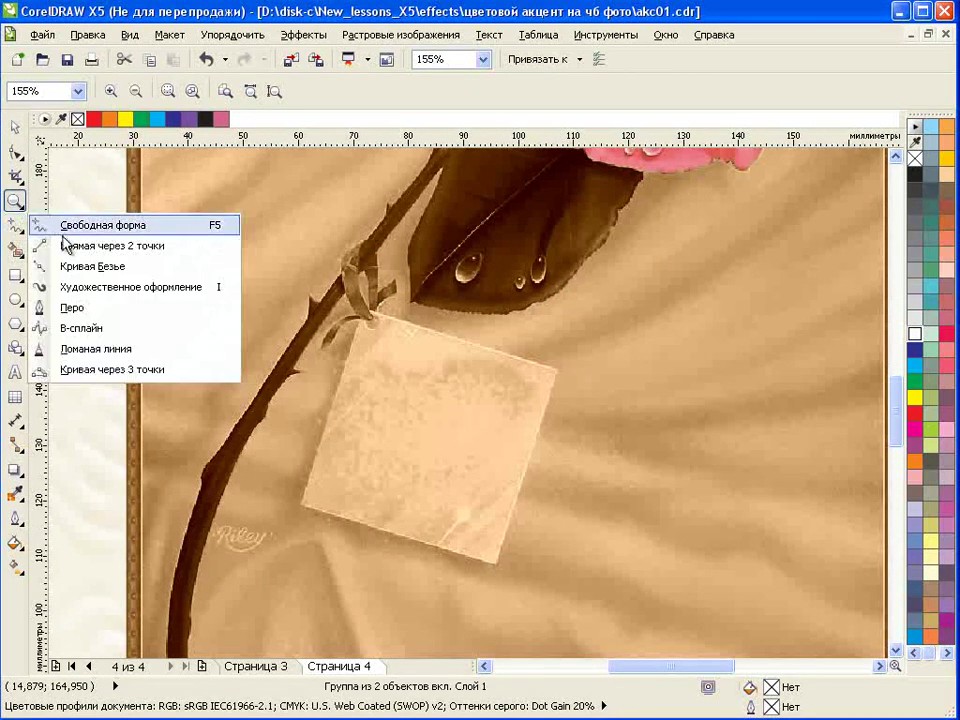
left_click(66, 266)
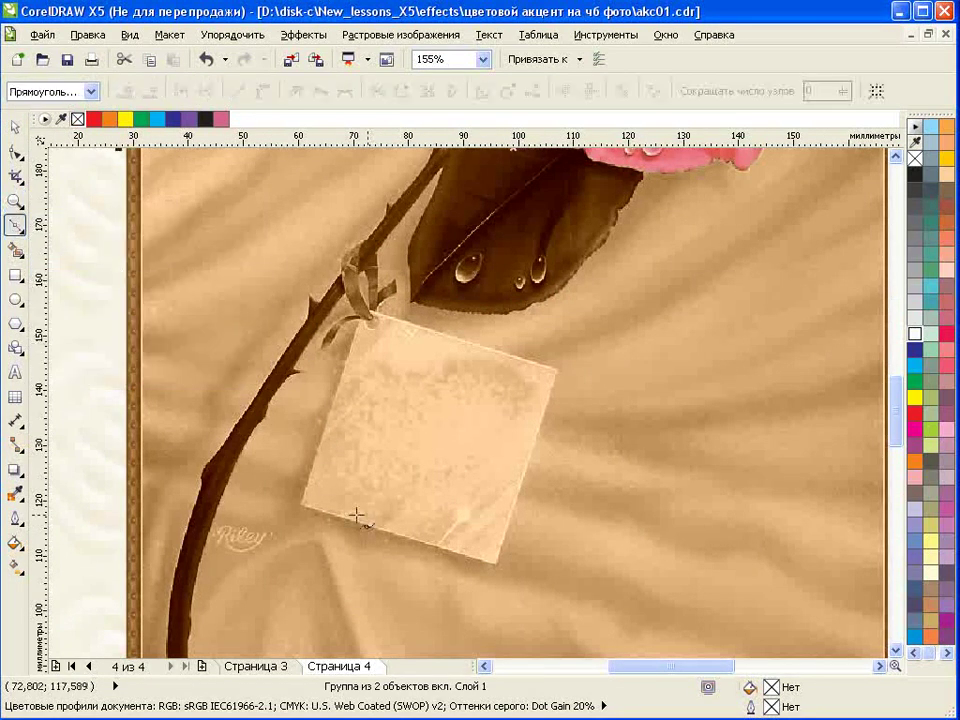
left_click(306, 505)
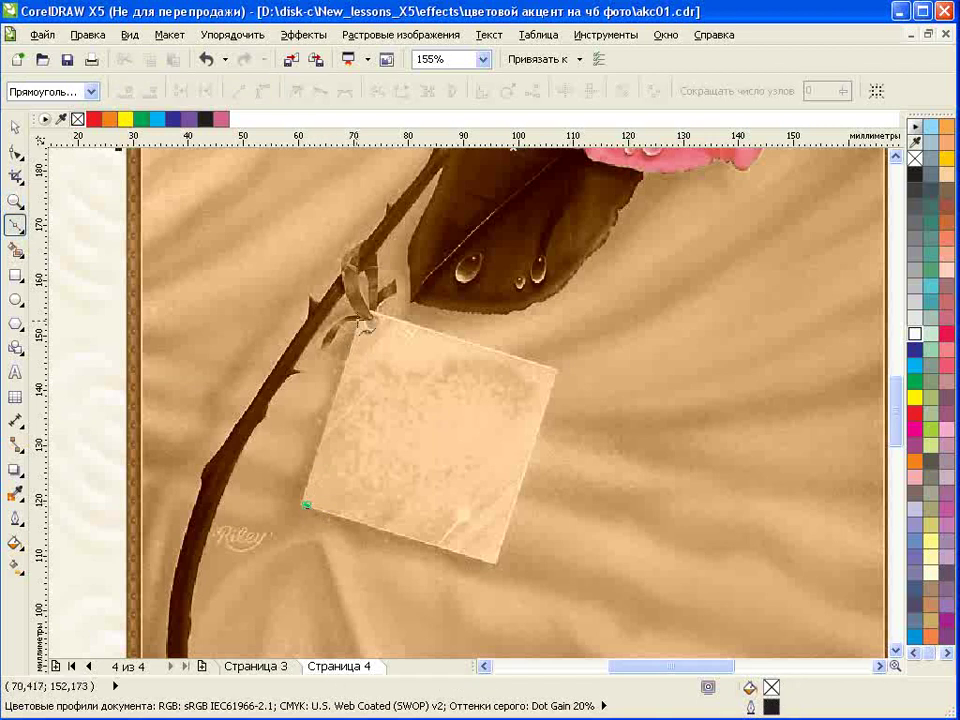
left_click(365, 311)
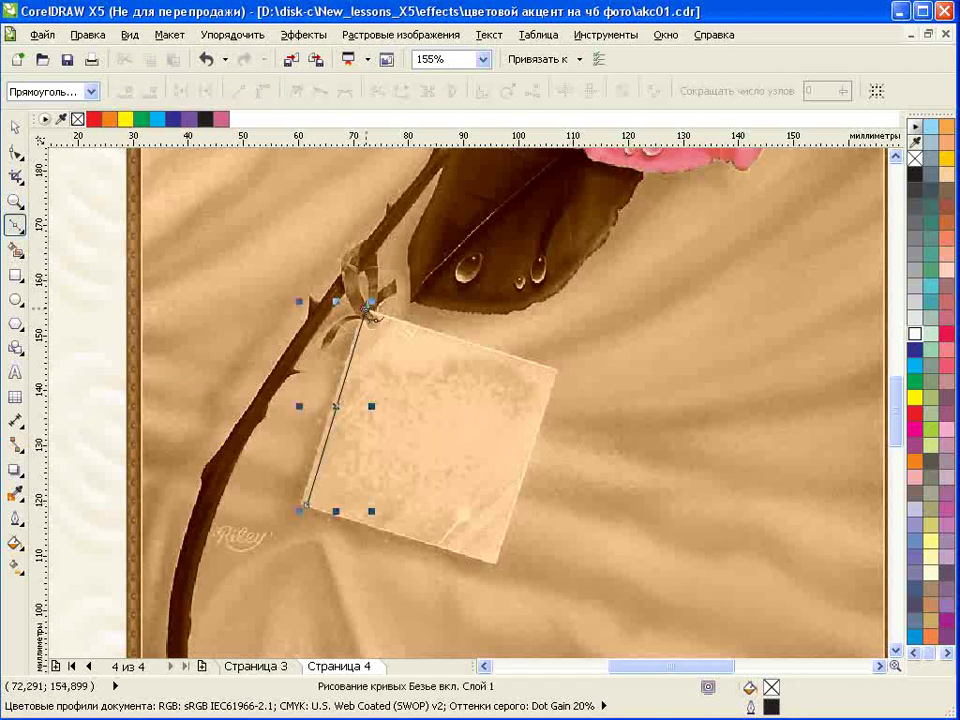
left_click(559, 373)
left_click(497, 562)
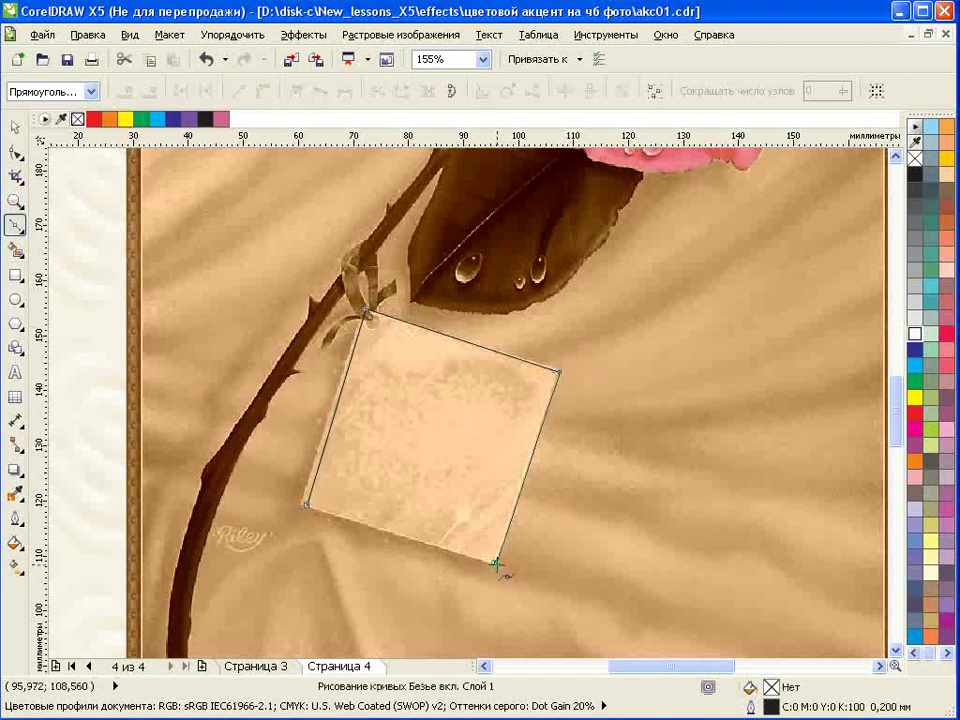
left_click(307, 505)
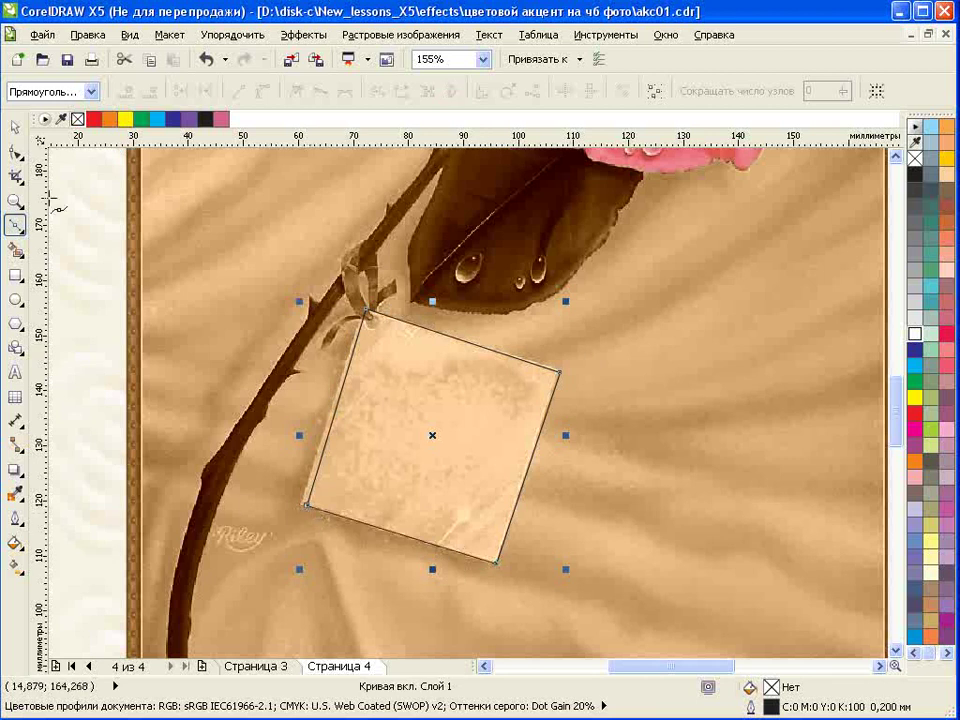
Step: Adjust the outline's corner nodes to match the gift tag's corners, about 48 by 46 mm overall
left_click(15, 151)
left_click_drag(308, 505, 300, 503)
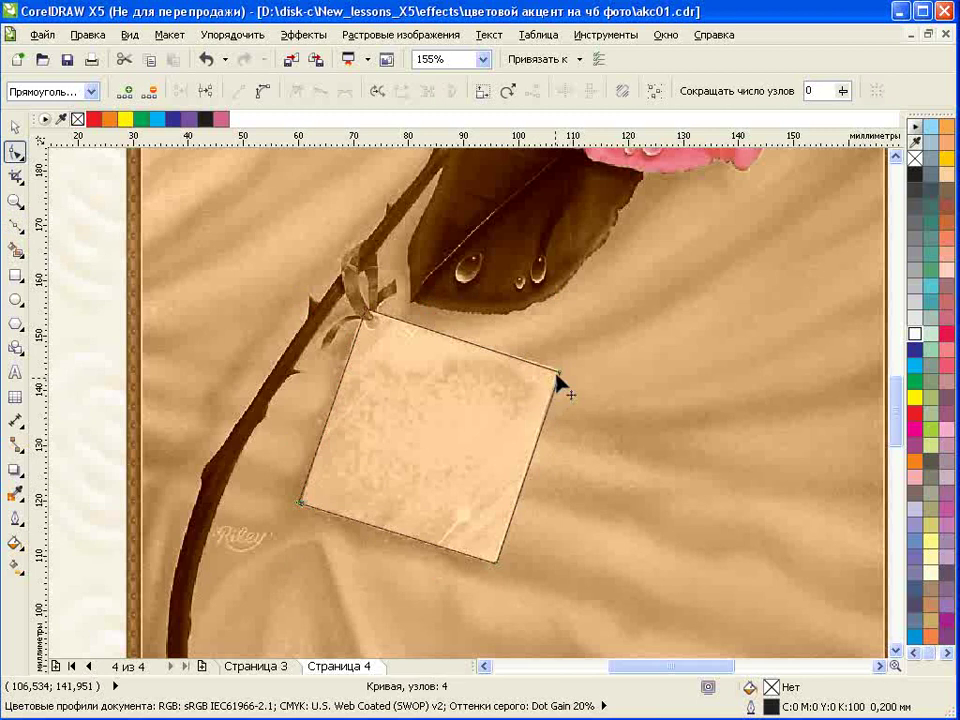
left_click_drag(557, 372, 561, 375)
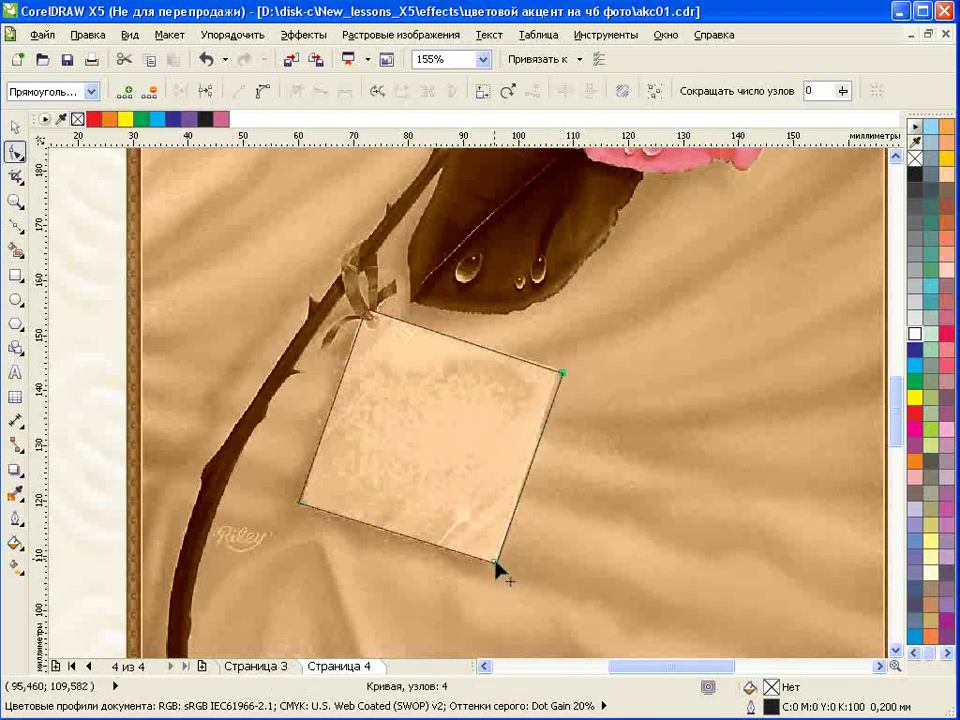
left_click_drag(495, 564, 496, 565)
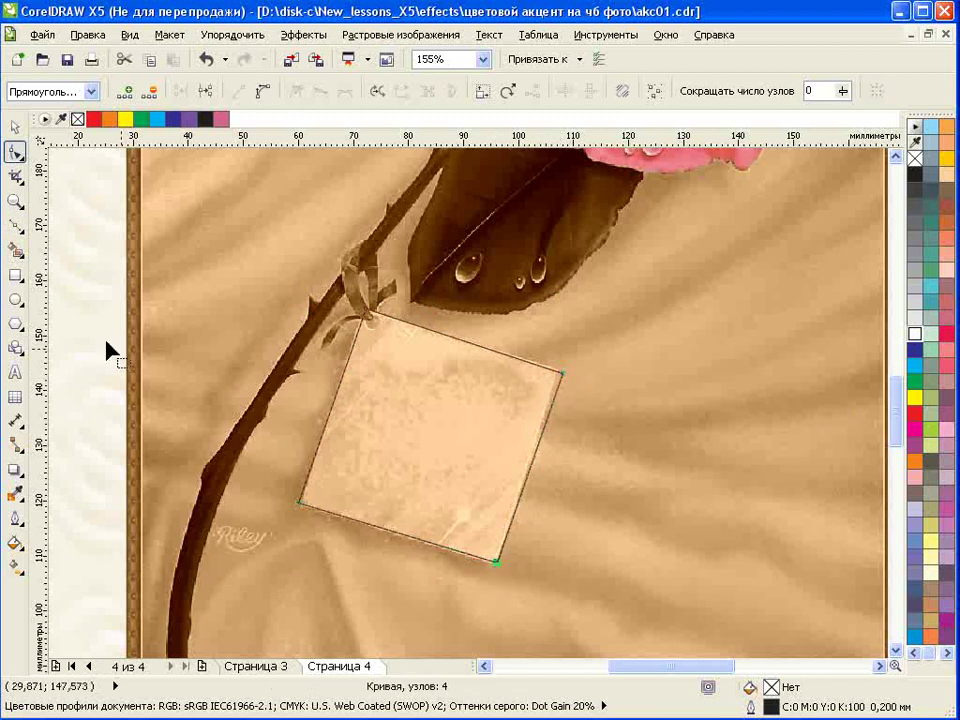
Step: Fill the tag shape with salmon pink C:0 M:60 Y:40 K:0 and remove its outline
left_click(15, 127)
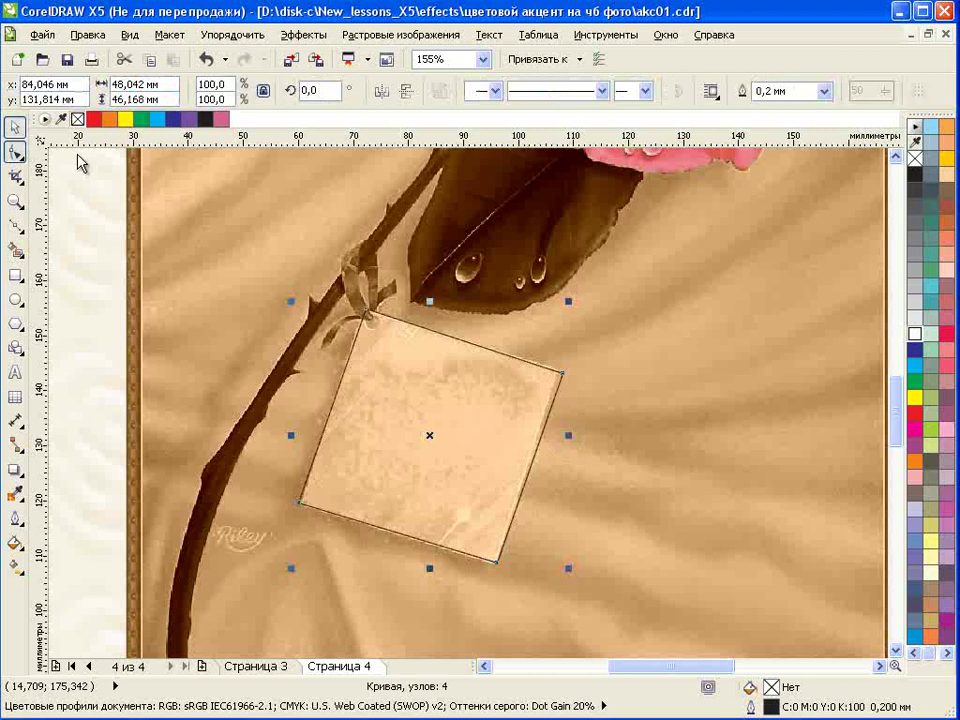
left_click(947, 348)
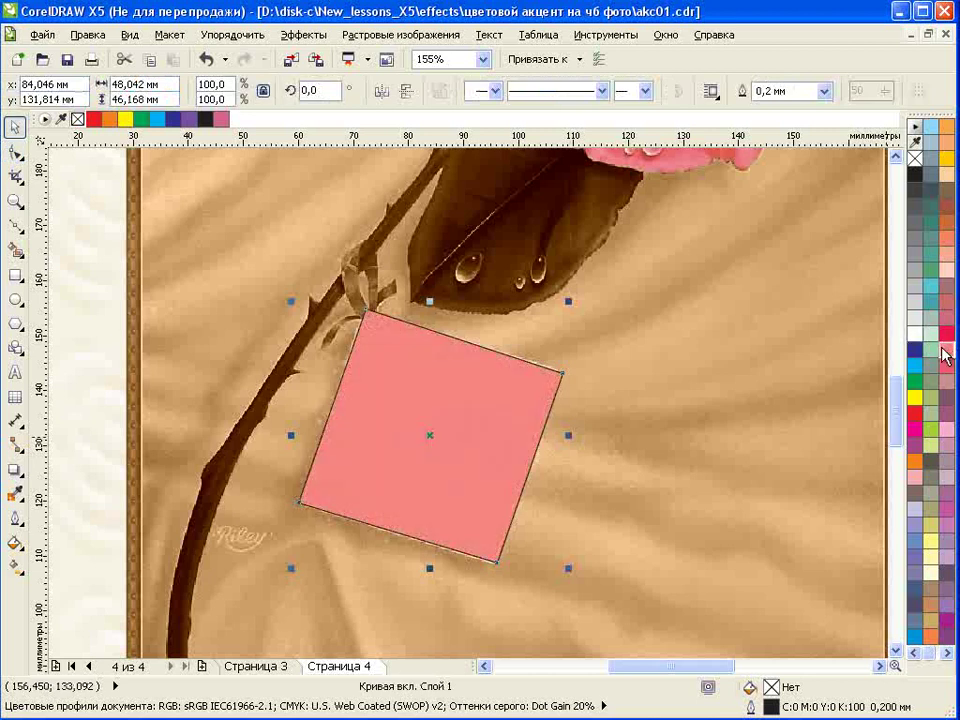
right_click(918, 158)
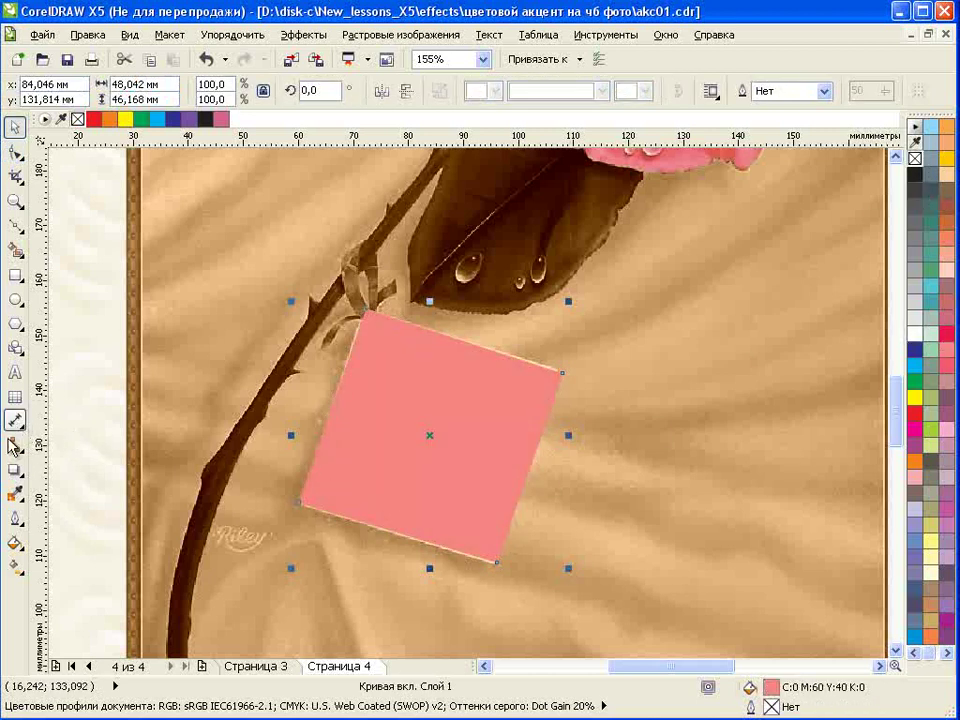
Step: Apply uniform transparency of 50 to the pink tag shape with the Multiply (Умножить) merge mode
left_click(15, 478)
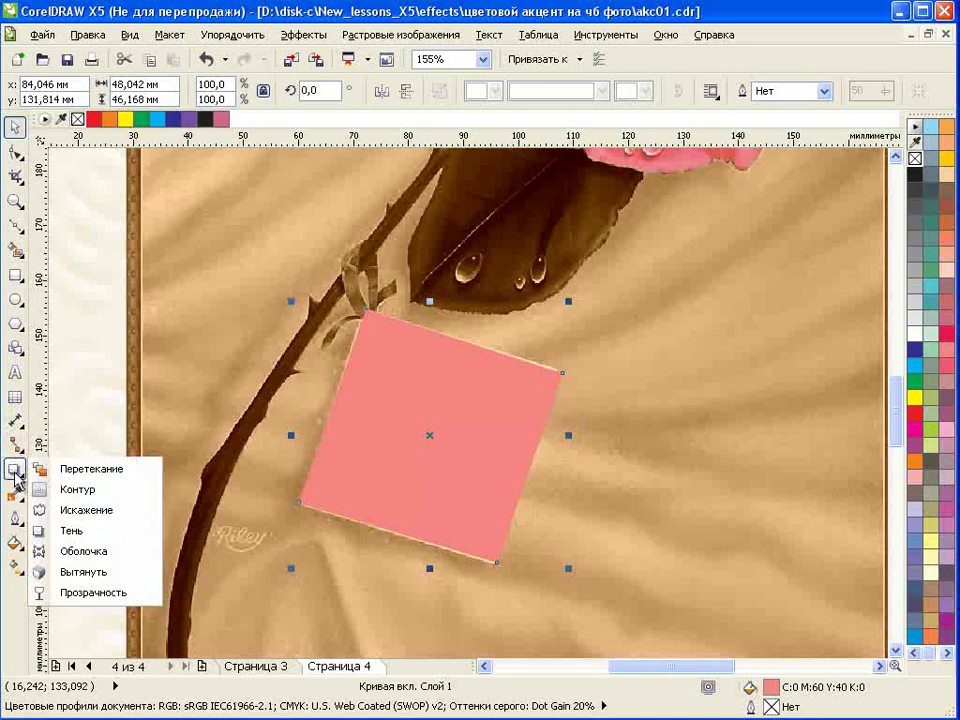
left_click(60, 591)
left_click(130, 91)
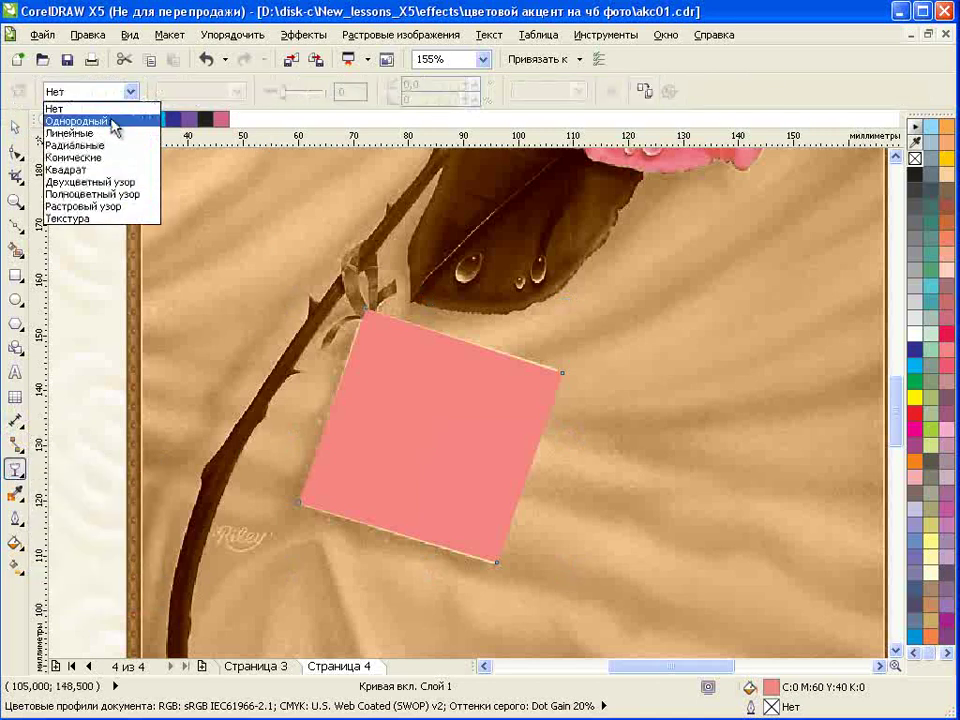
left_click(118, 119)
left_click(237, 91)
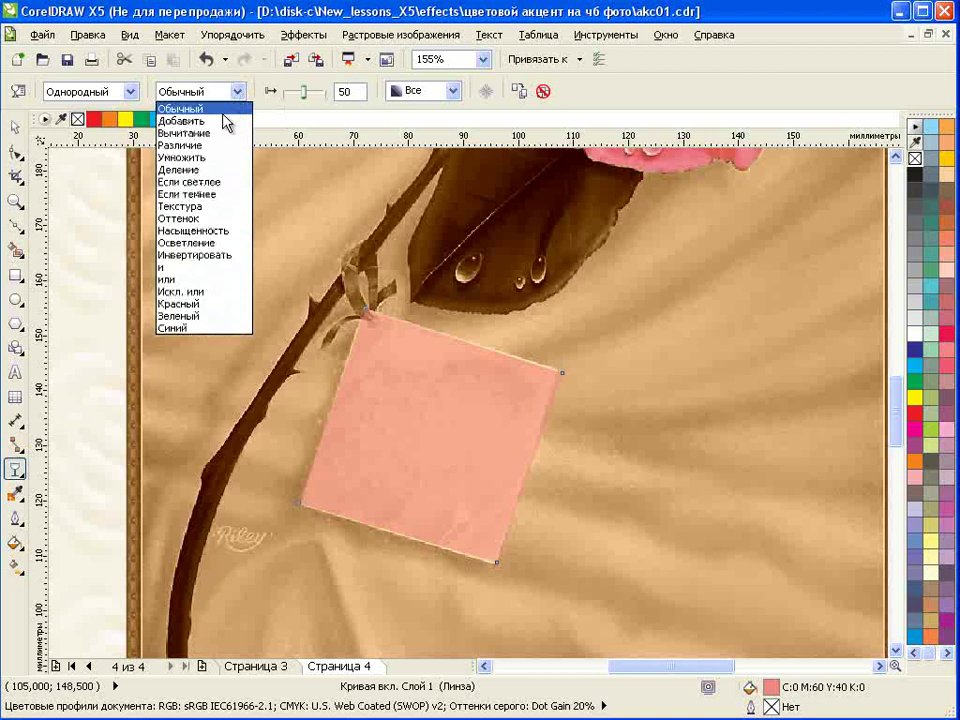
left_click(204, 158)
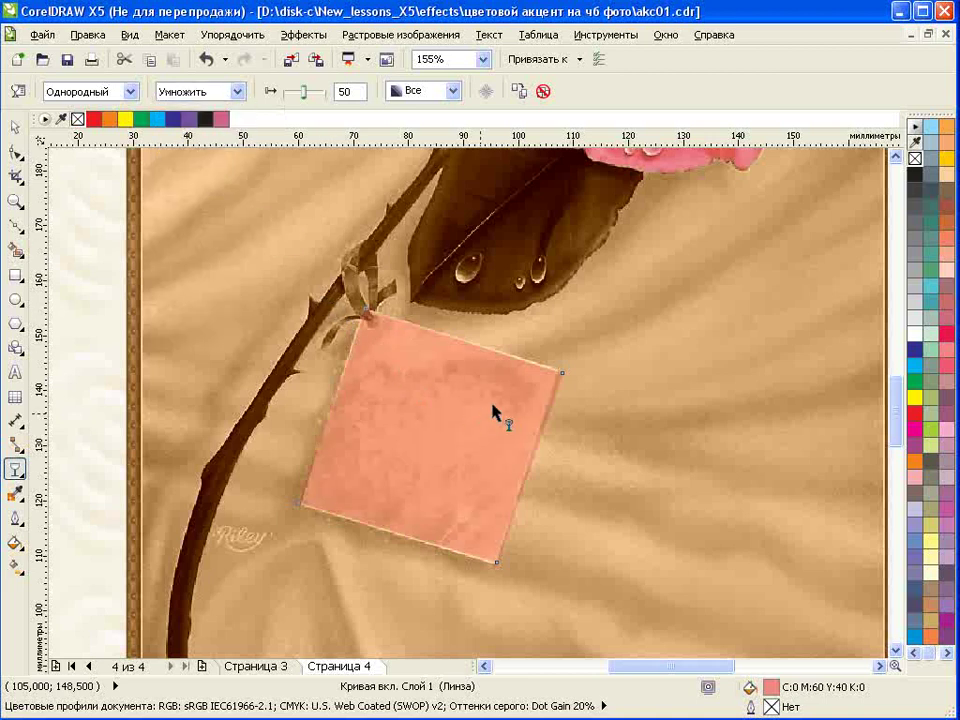
Step: Refine the corner nodes of the transparent pink shape to fit the tag's edges more closely
key("F10")
left_click(562, 372)
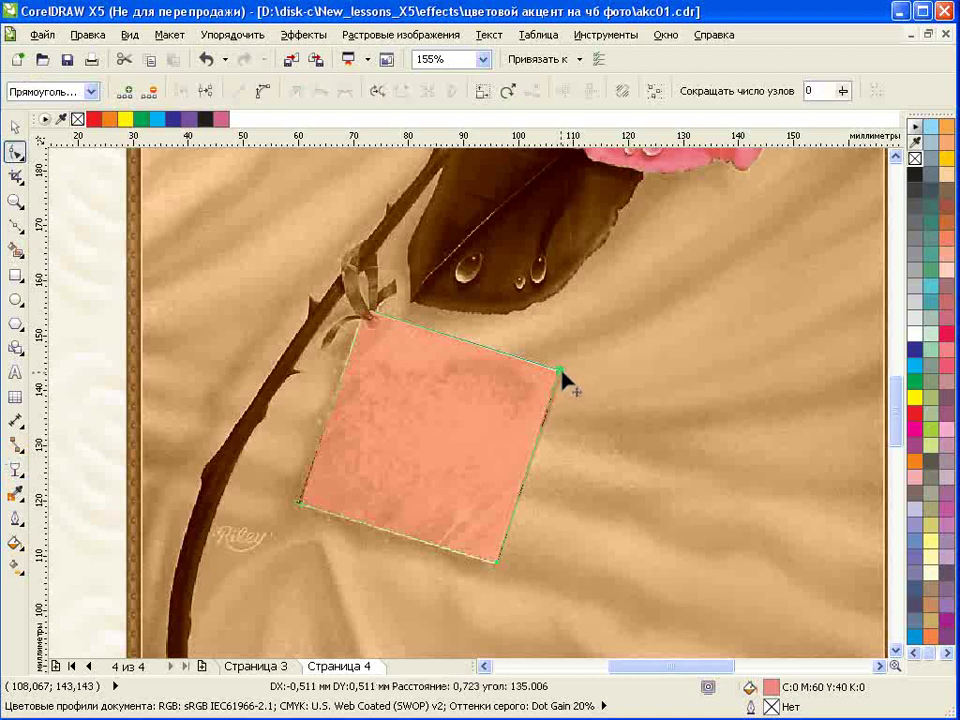
left_click(498, 564)
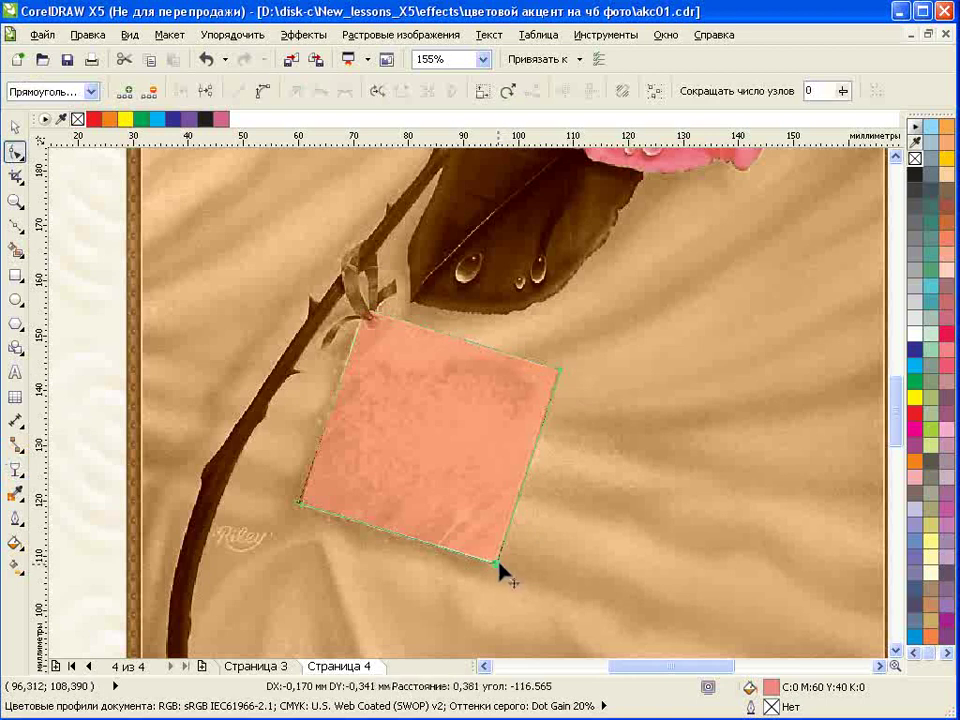
left_click(301, 507)
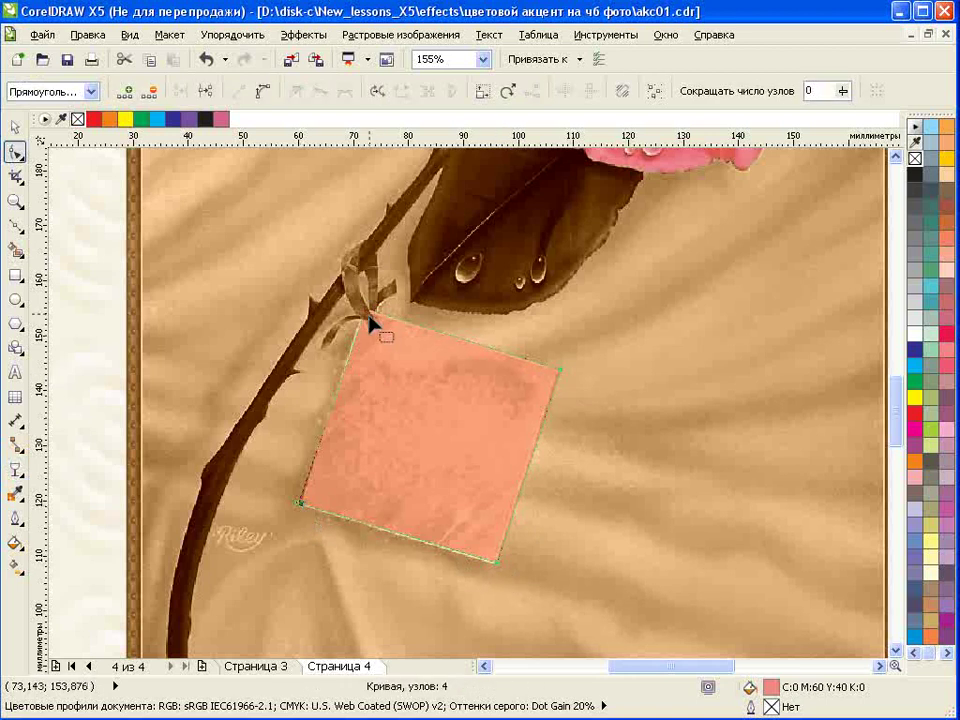
left_click(368, 322)
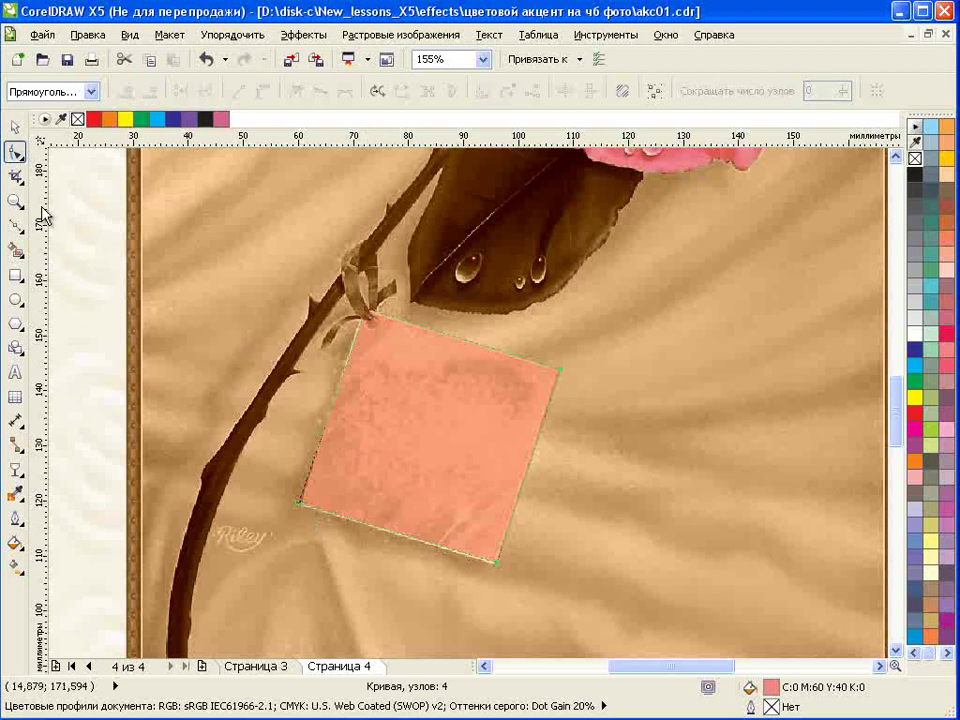
Step: Erase the pink tint around the tag's ribbon hole with a 1.525 mm eraser
left_click(15, 176)
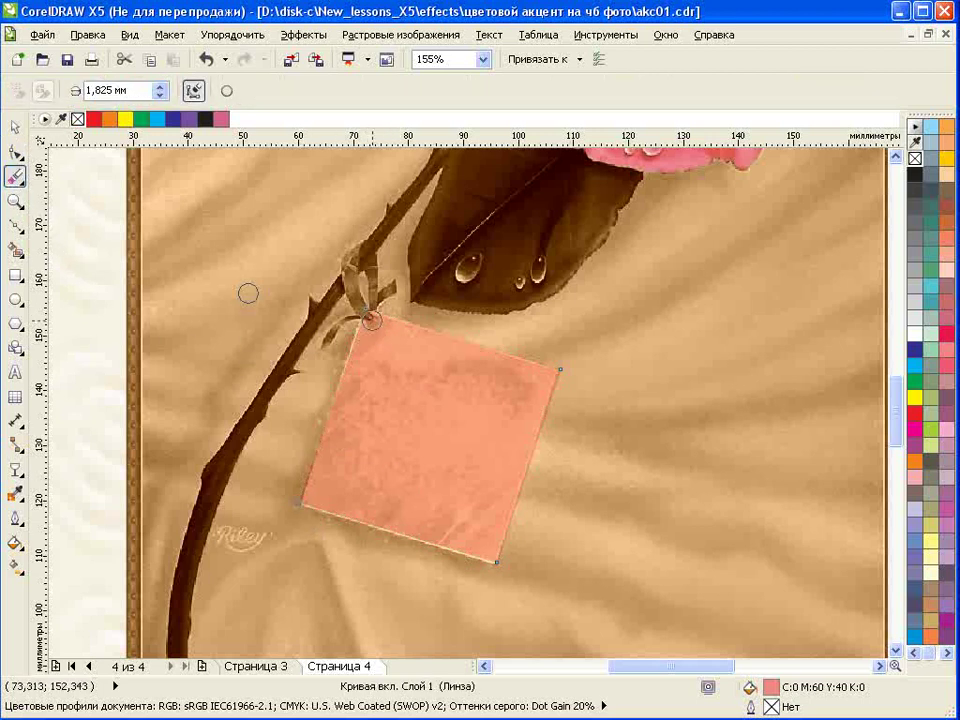
left_click(159, 95)
left_click(159, 95)
left_click(159, 95)
left_click_drag(372, 320, 376, 326)
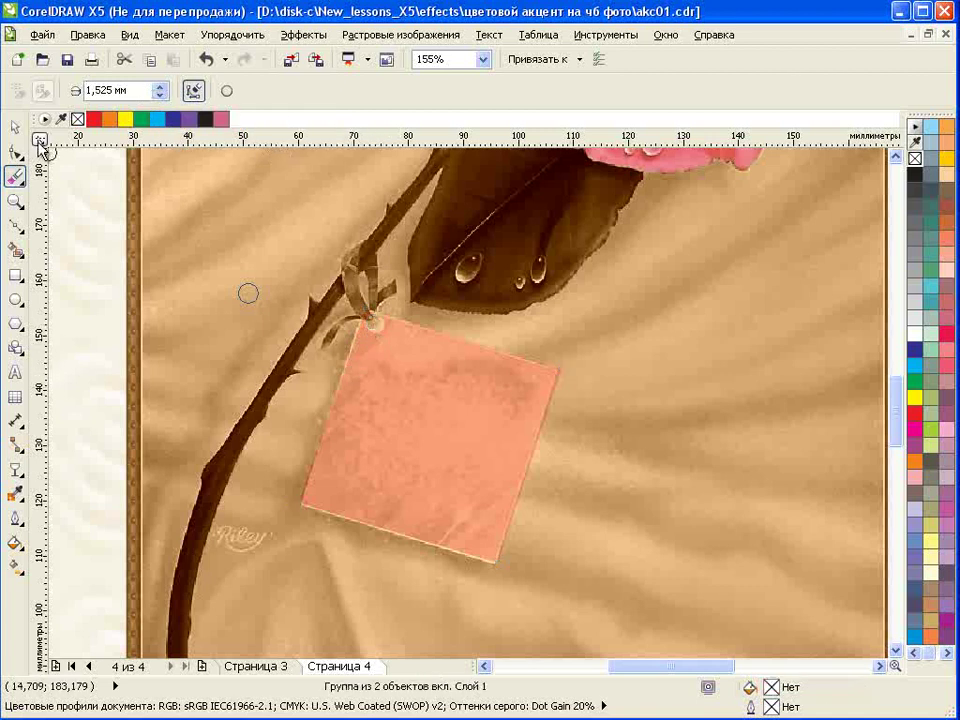
Step: Add the artistic text "Поздравляю!" on the tag, using the Russian keyboard layout
key("F8")
left_click(432, 413)
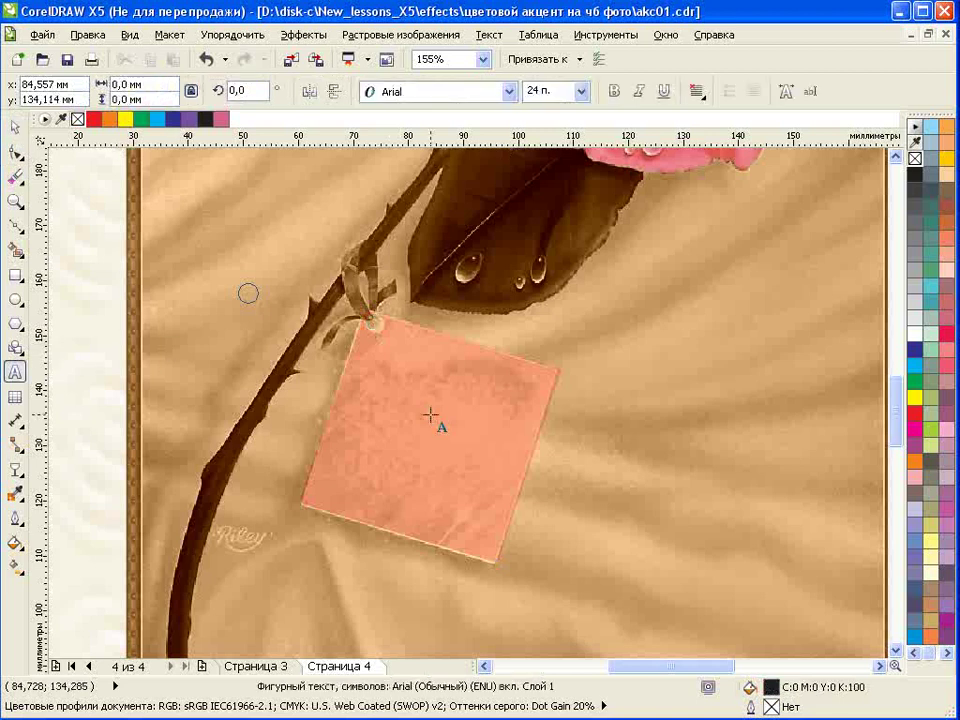
key("alt+shift")
type("Позд")
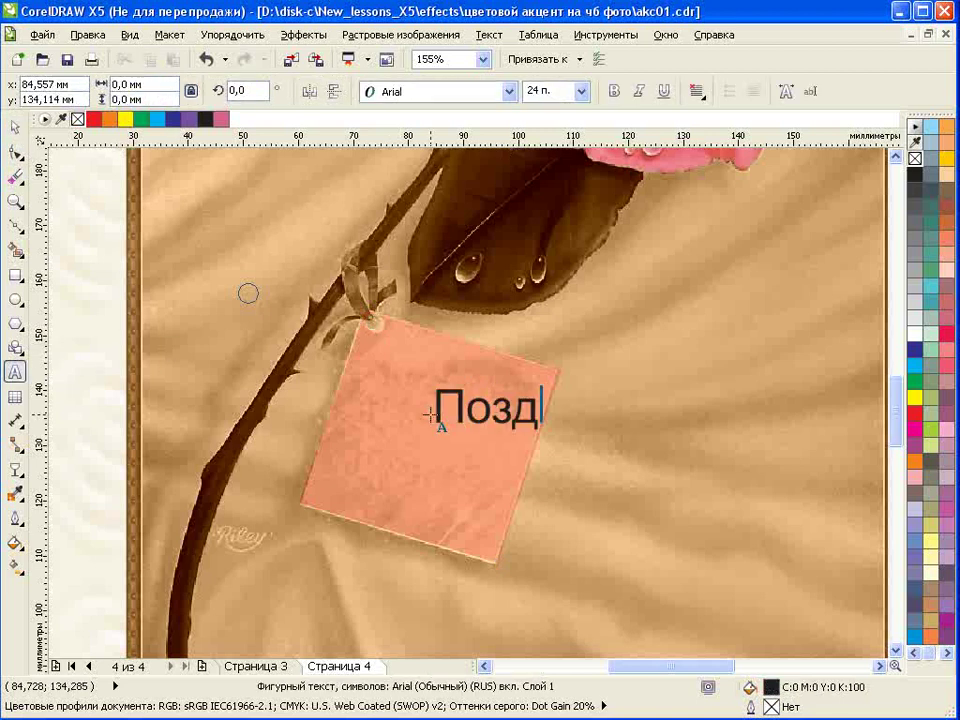
type("равляю!")
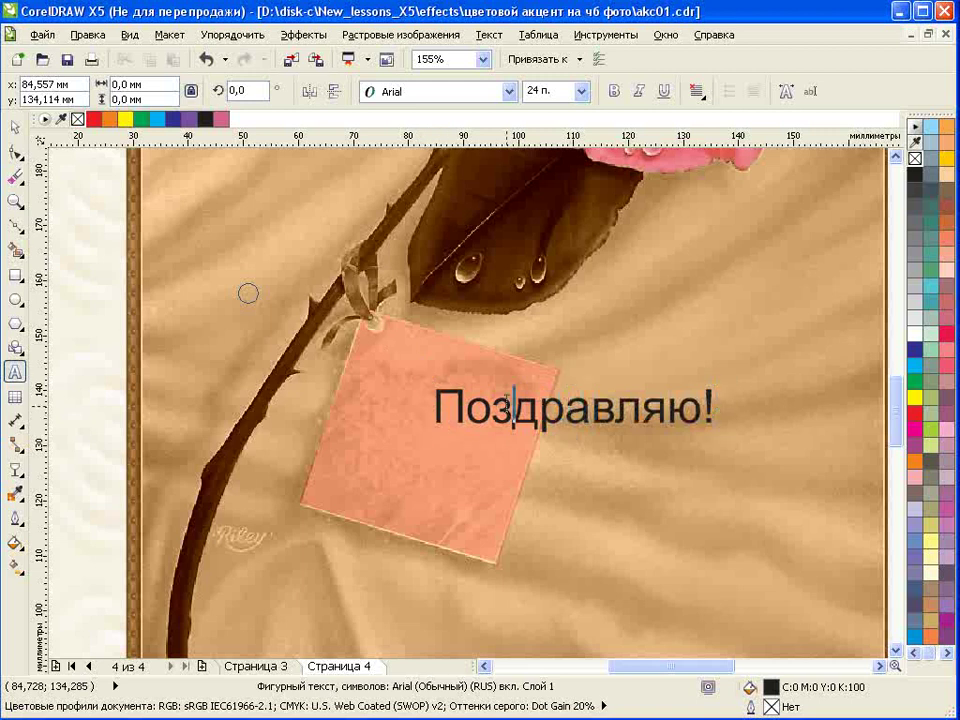
Step: Set the greeting's font to ArtScript and scale it down to about 14.7 pt
key("ctrl+a")
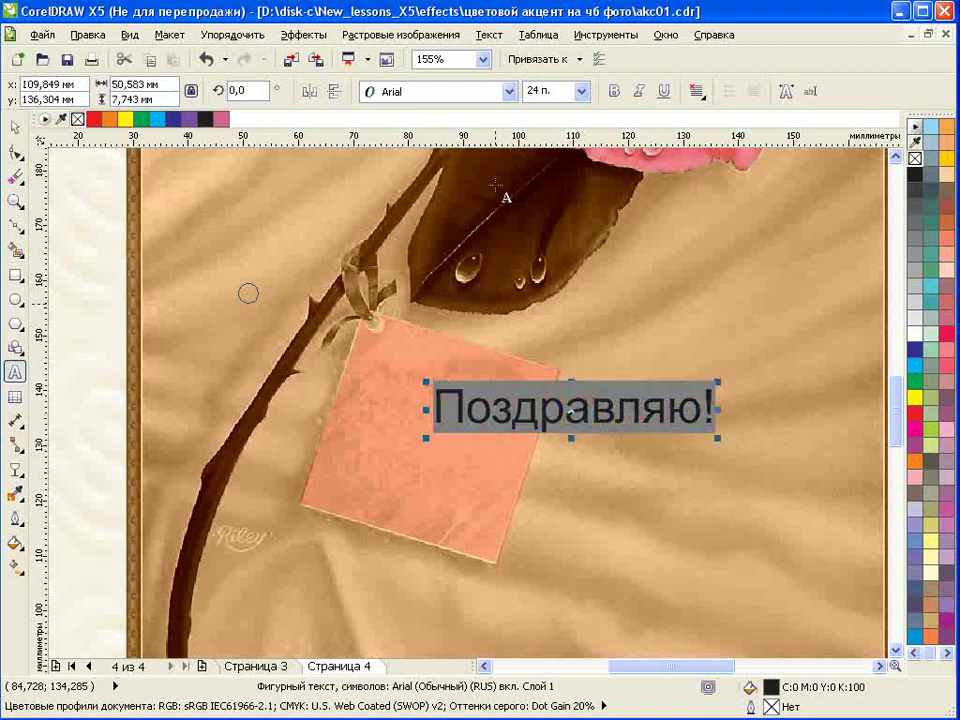
left_click(510, 92)
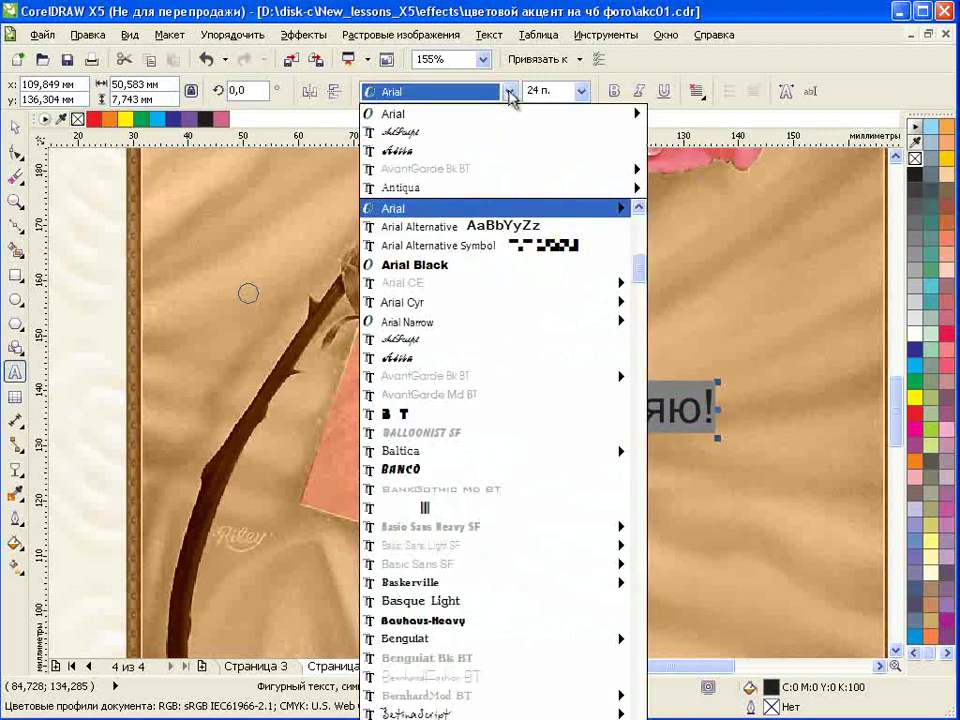
left_click(478, 133)
left_click_drag(676, 381, 570, 401)
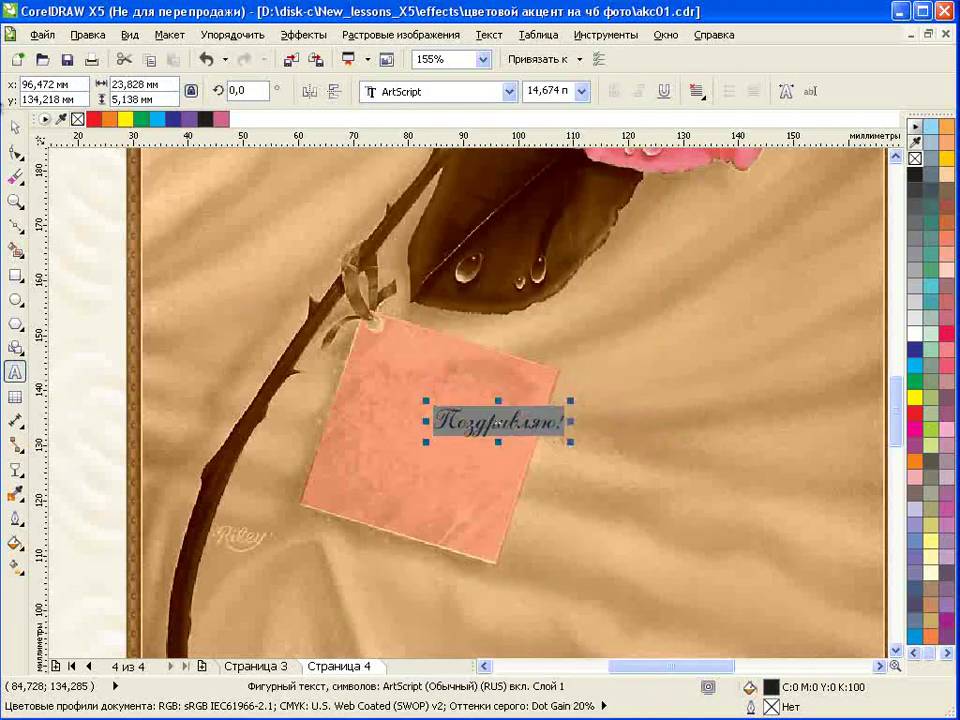
Step: Enlarge the greeting to about 26 pt, rotate it to about 25.5° and position it diagonally across the tag
left_click(15, 127)
left_click_drag(472, 428, 365, 481)
left_click(365, 481)
left_click_drag(462, 459, 471, 392)
left_click_drag(458, 445, 541, 375)
left_click(452, 452)
left_click(515, 417)
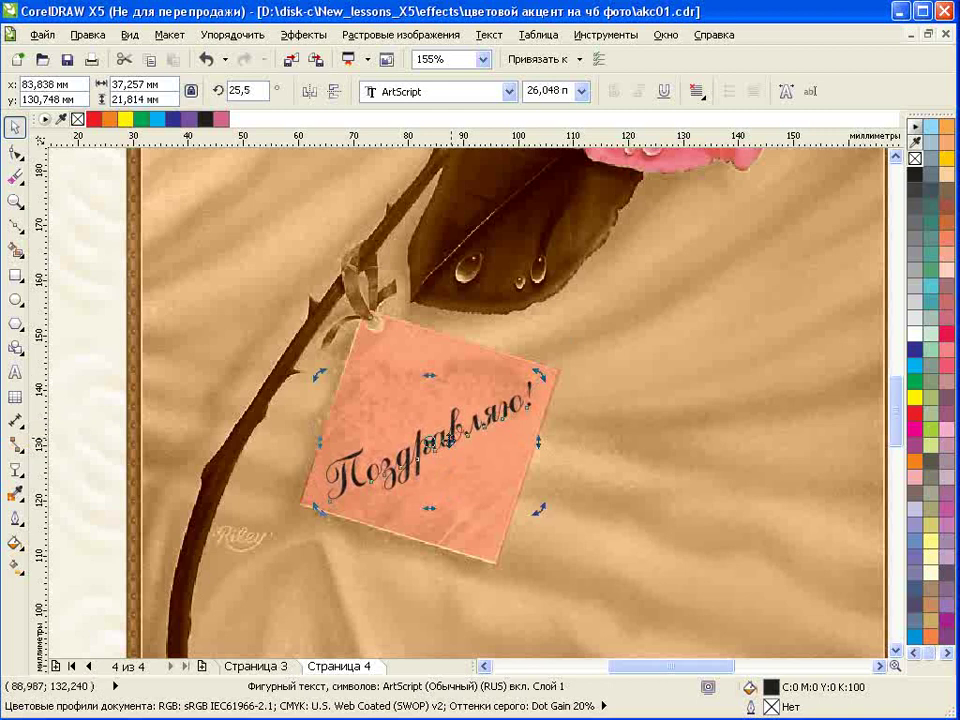
mouse_move(445, 441)
left_mouse_down()
mouse_move(444, 428)
mouse_move(438, 436)
left_mouse_up()
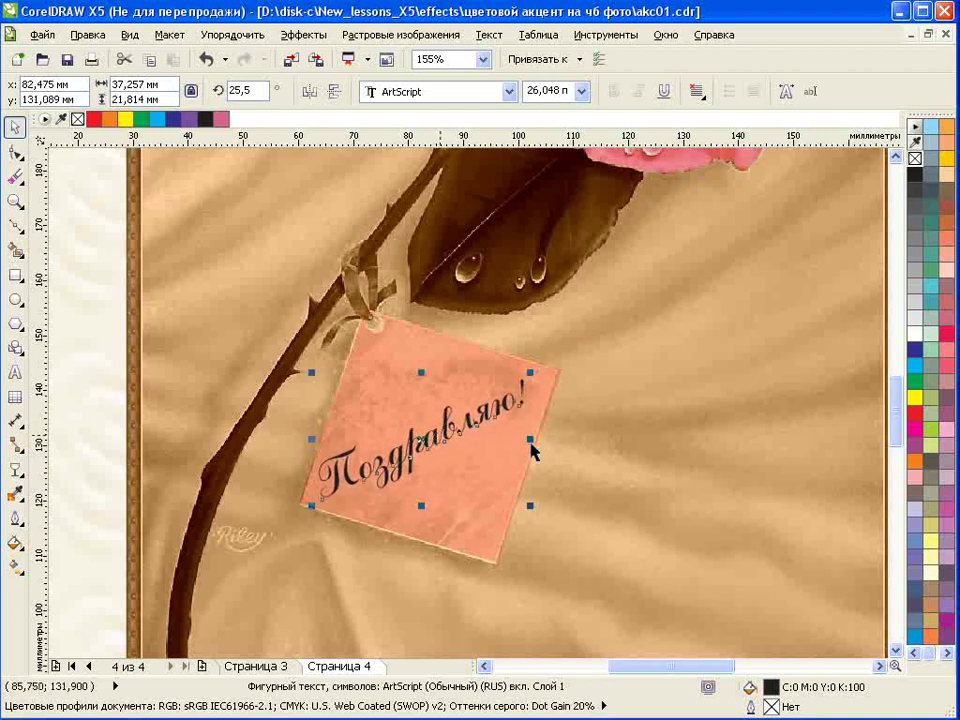
Step: Colour the greeting crimson C:0 M:100 Y:60 K:0 and place a slightly offset white copy over it
left_click(946, 334)
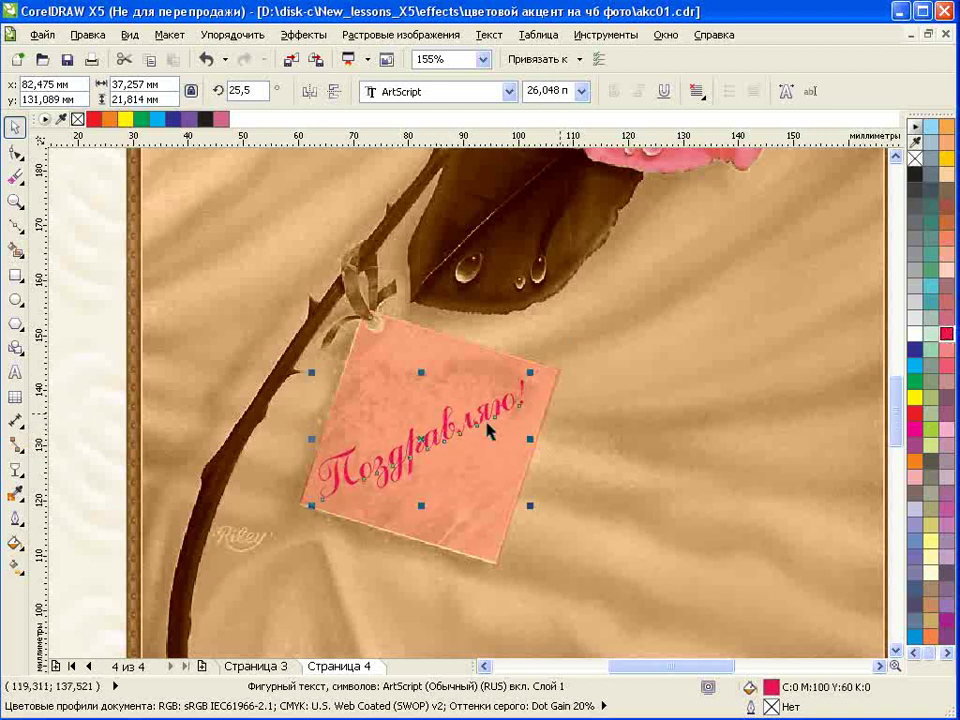
left_click_drag(450, 432, 452, 436)
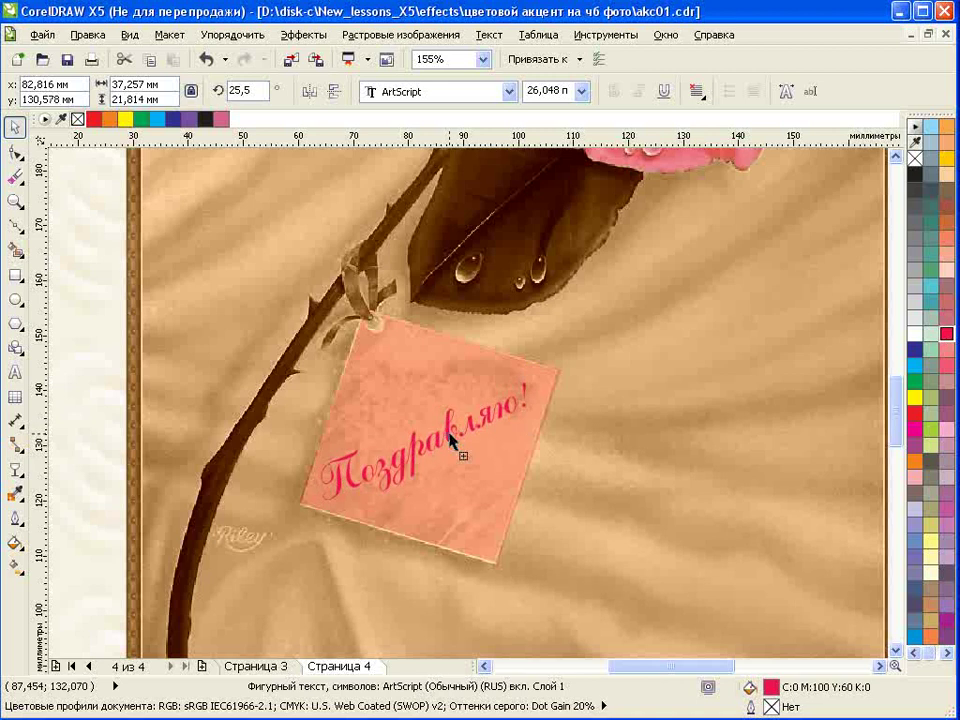
left_click(914, 333)
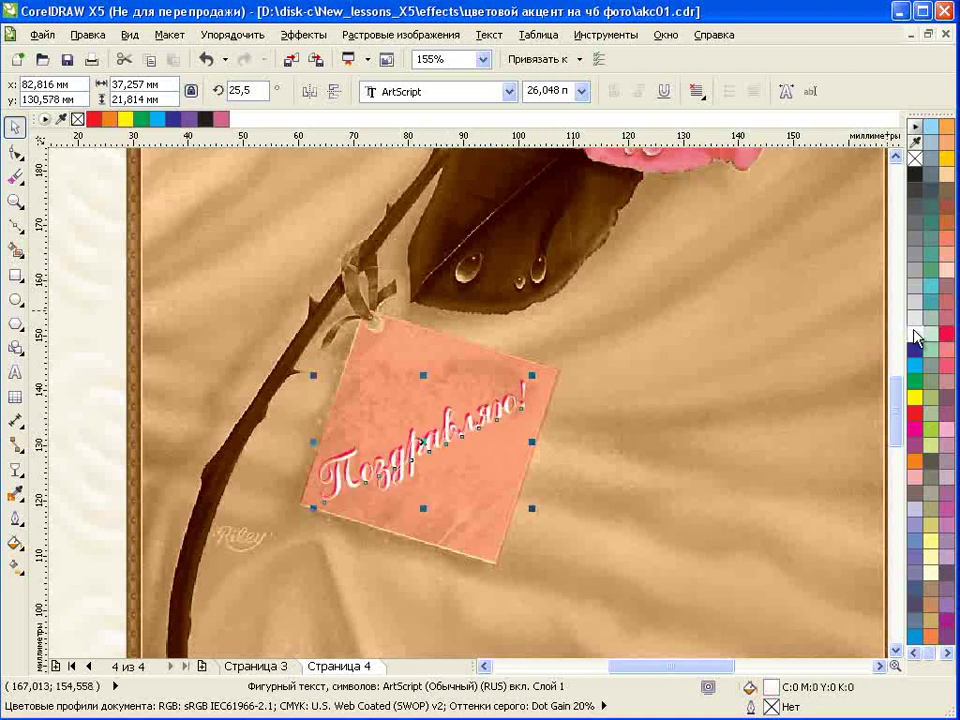
Step: Select the crimson greeting beneath the white copy and bring it one level forward, in front of the white text
left_click(356, 448, "alt")
left_click(350, 453)
left_click(343, 451, "alt")
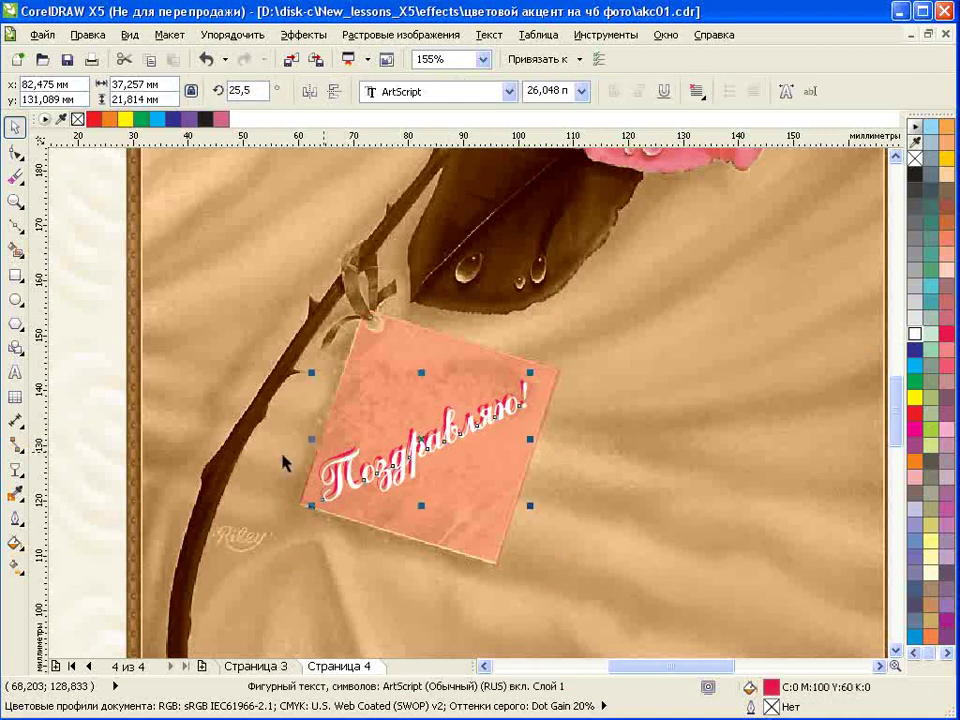
key("ctrl+Page_Up")
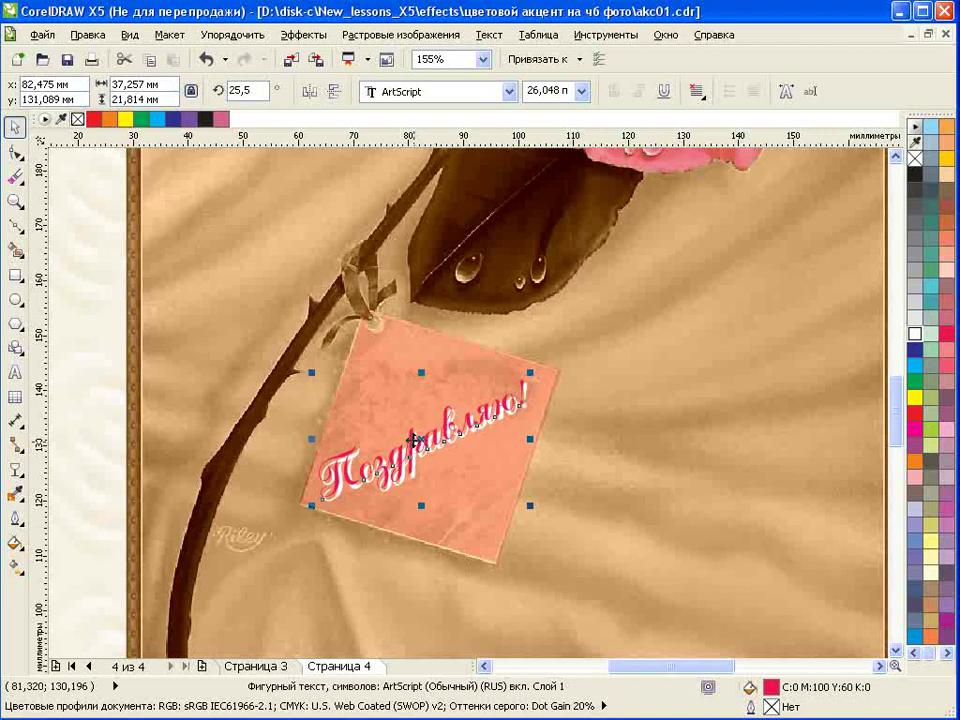
Step: Shift the crimson greeting until only a thin white edge shows behind it, and outline it in crimson C:0 M:100 Y:60 K:0
left_click(16, 201)
left_click_drag(306, 321, 551, 525)
left_click(15, 127)
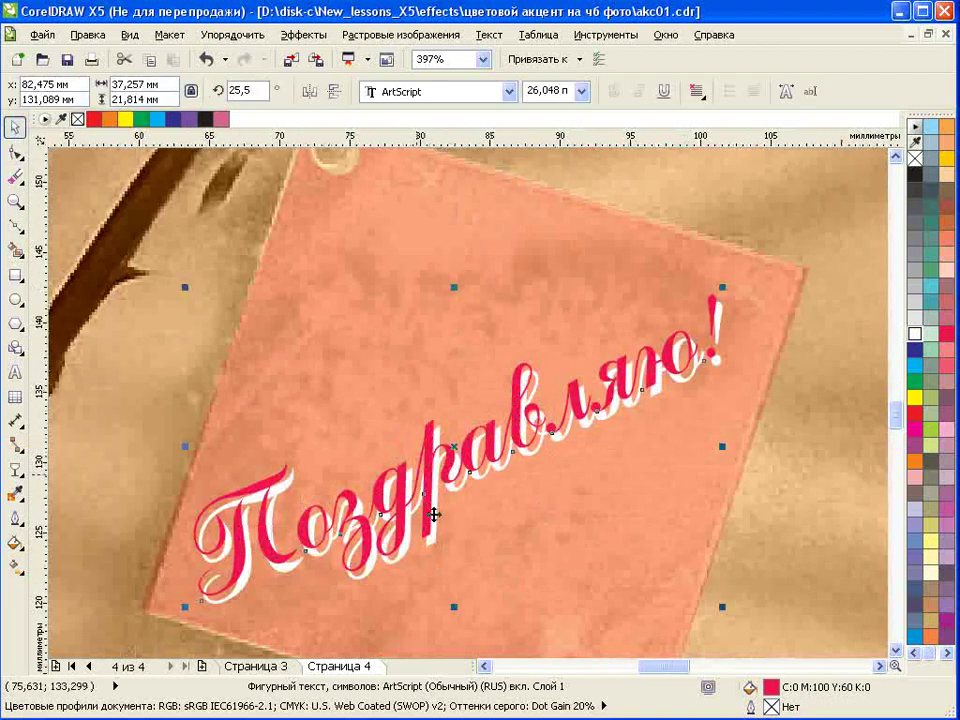
mouse_move(408, 505)
left_mouse_down()
mouse_move(416, 513)
mouse_move(408, 504)
left_mouse_up()
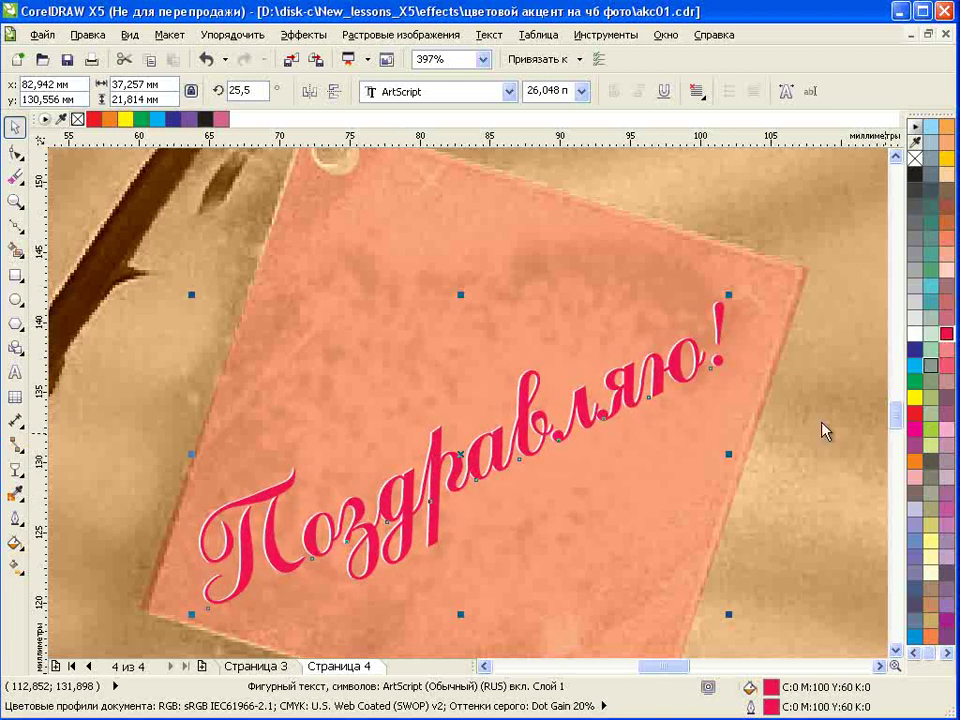
key("z")
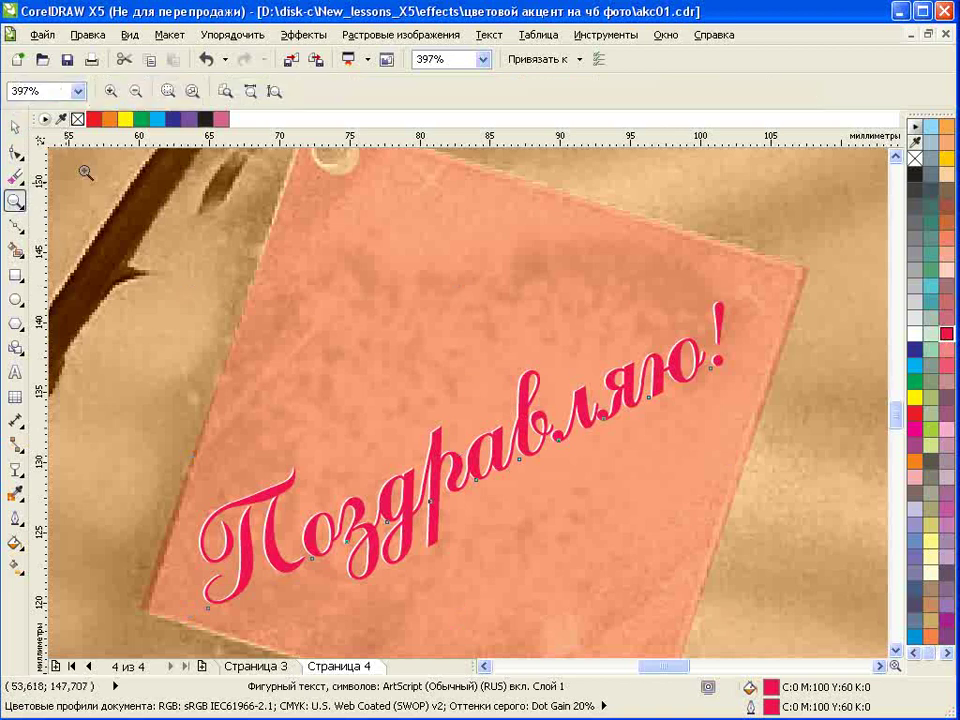
left_click(135, 93)
left_click(135, 93)
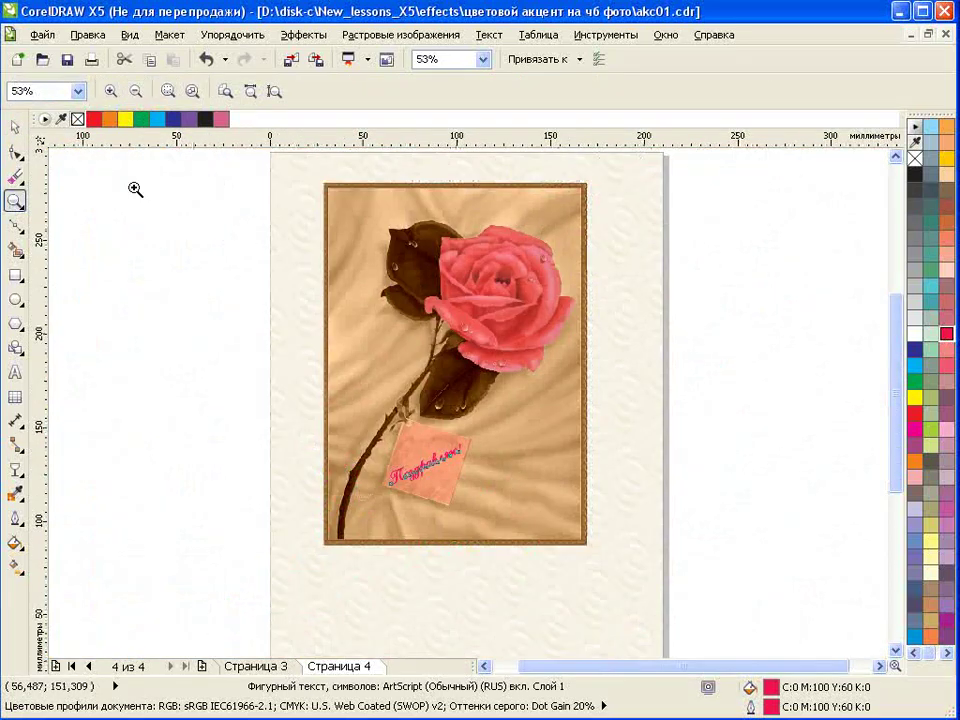
left_click(14, 127)
left_click(104, 295)
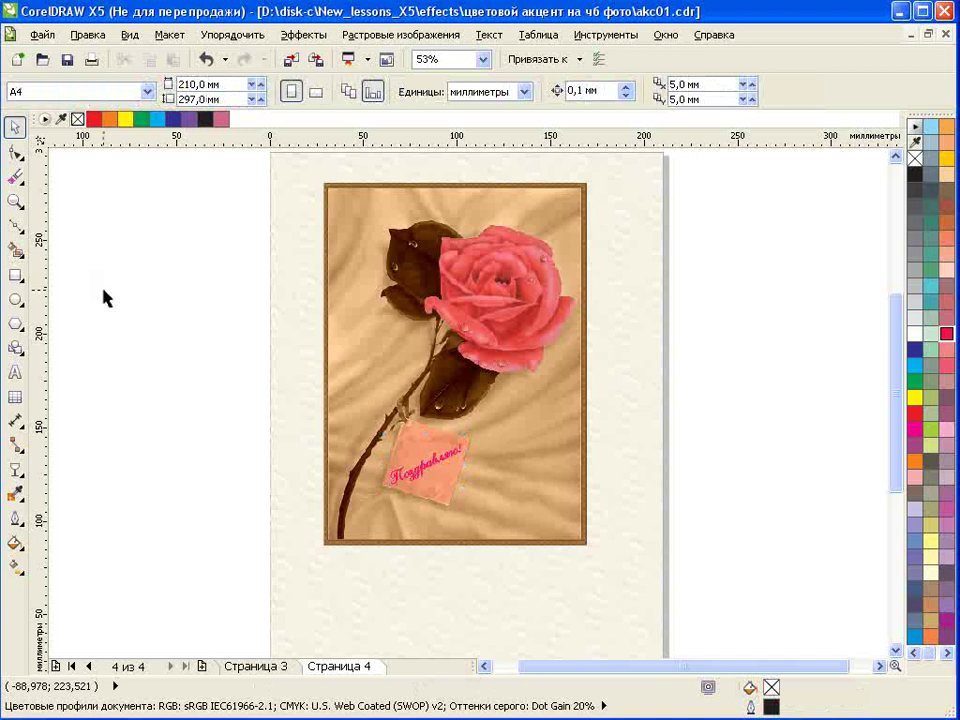